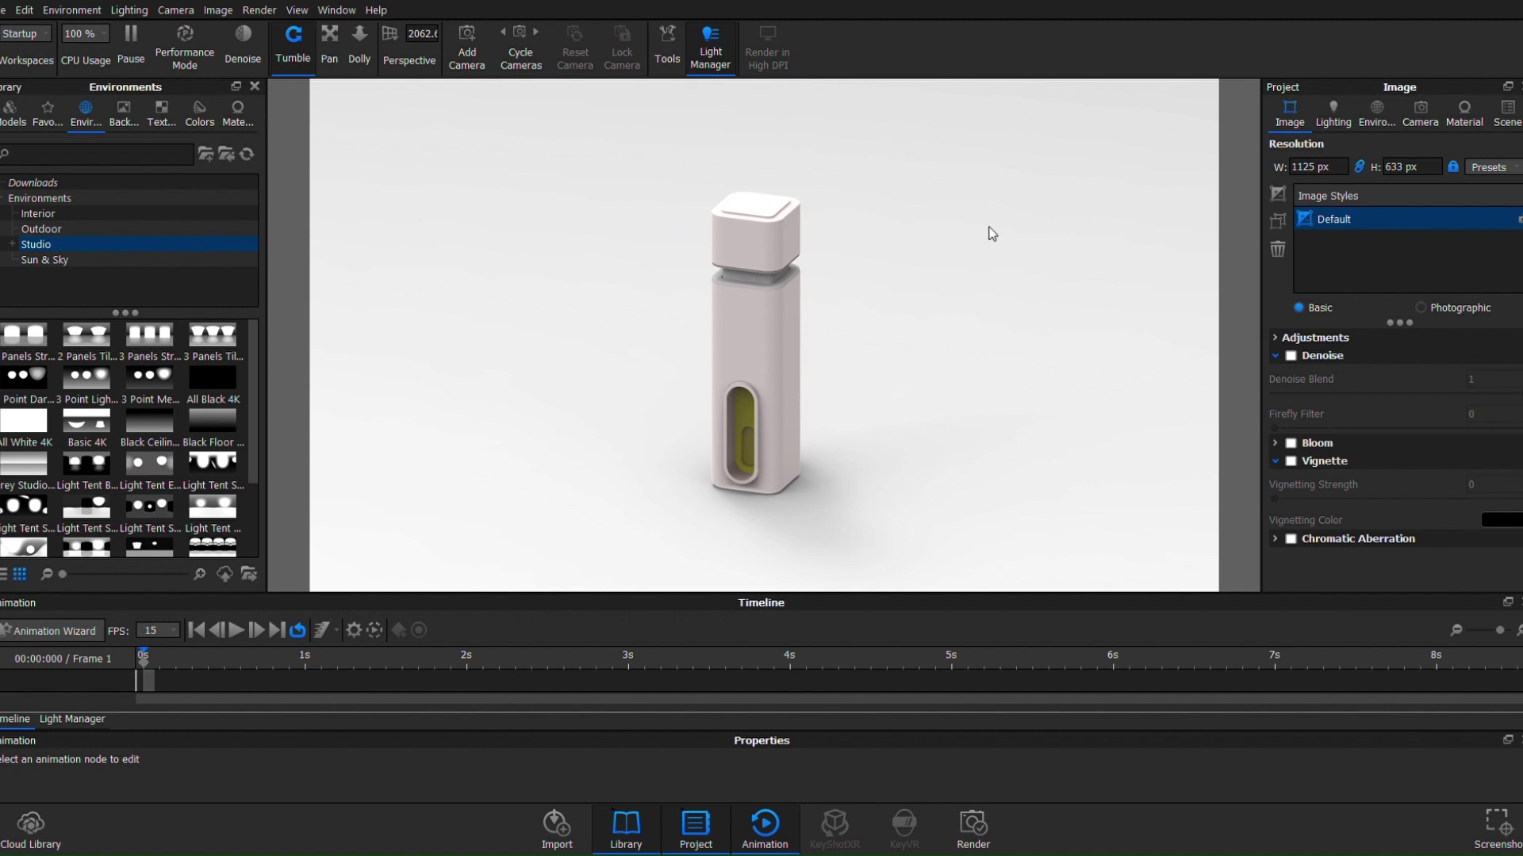
Orbit the camera to a three-quarter bottle view, window front and handle peeking at the side.
mouse_move(857, 374)
left_mouse_down()
mouse_move(839, 346)
mouse_move(850, 364)
left_mouse_up()
left_click_drag(748, 360, 554, 283)
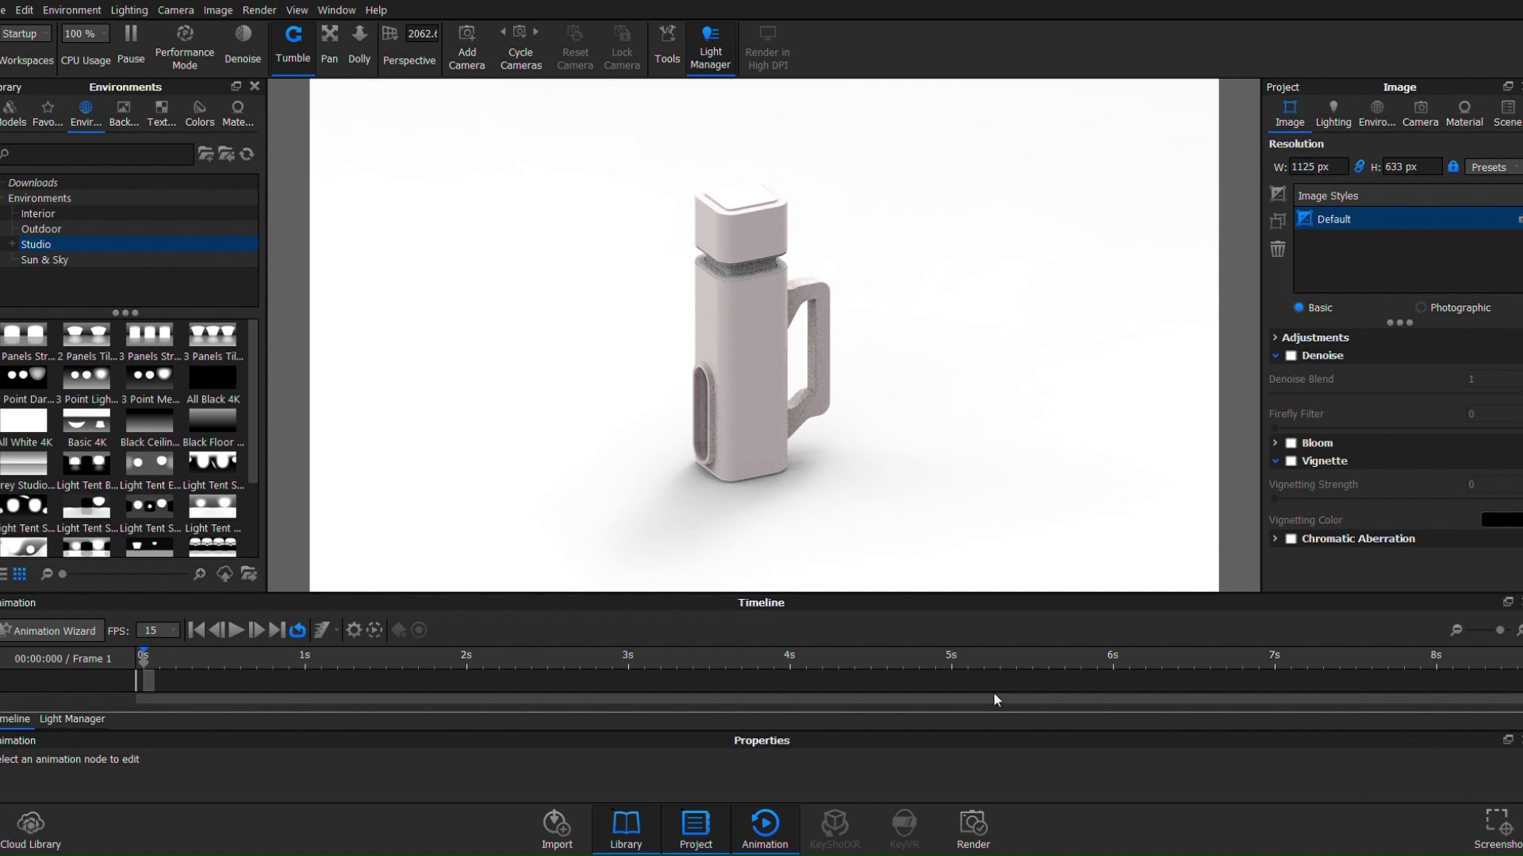
left_click_drag(762, 419, 982, 414)
left_click_drag(1129, 426, 793, 303)
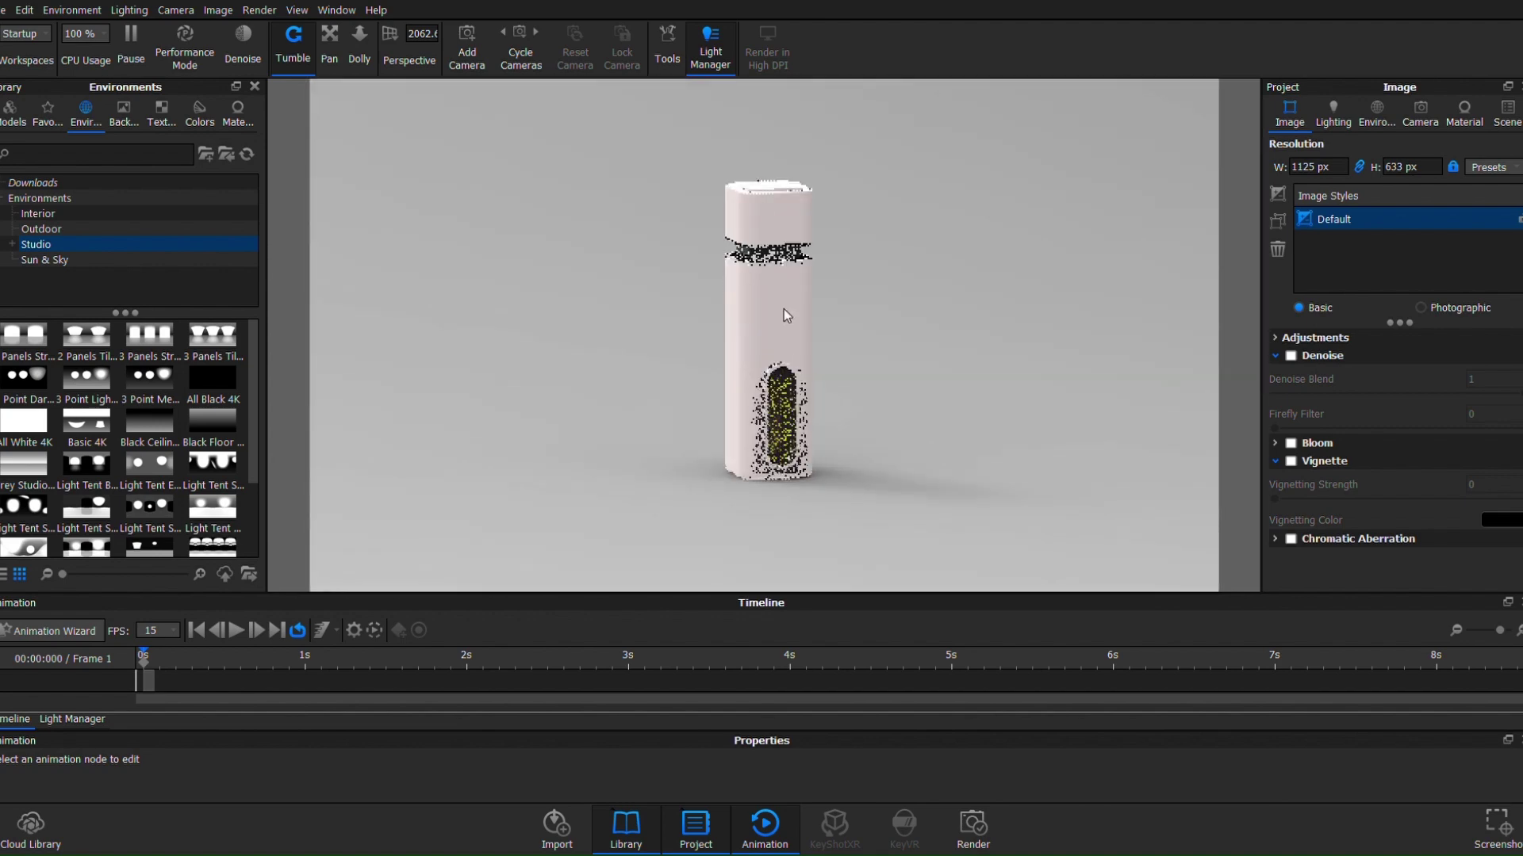
left_click_drag(984, 328, 1026, 343)
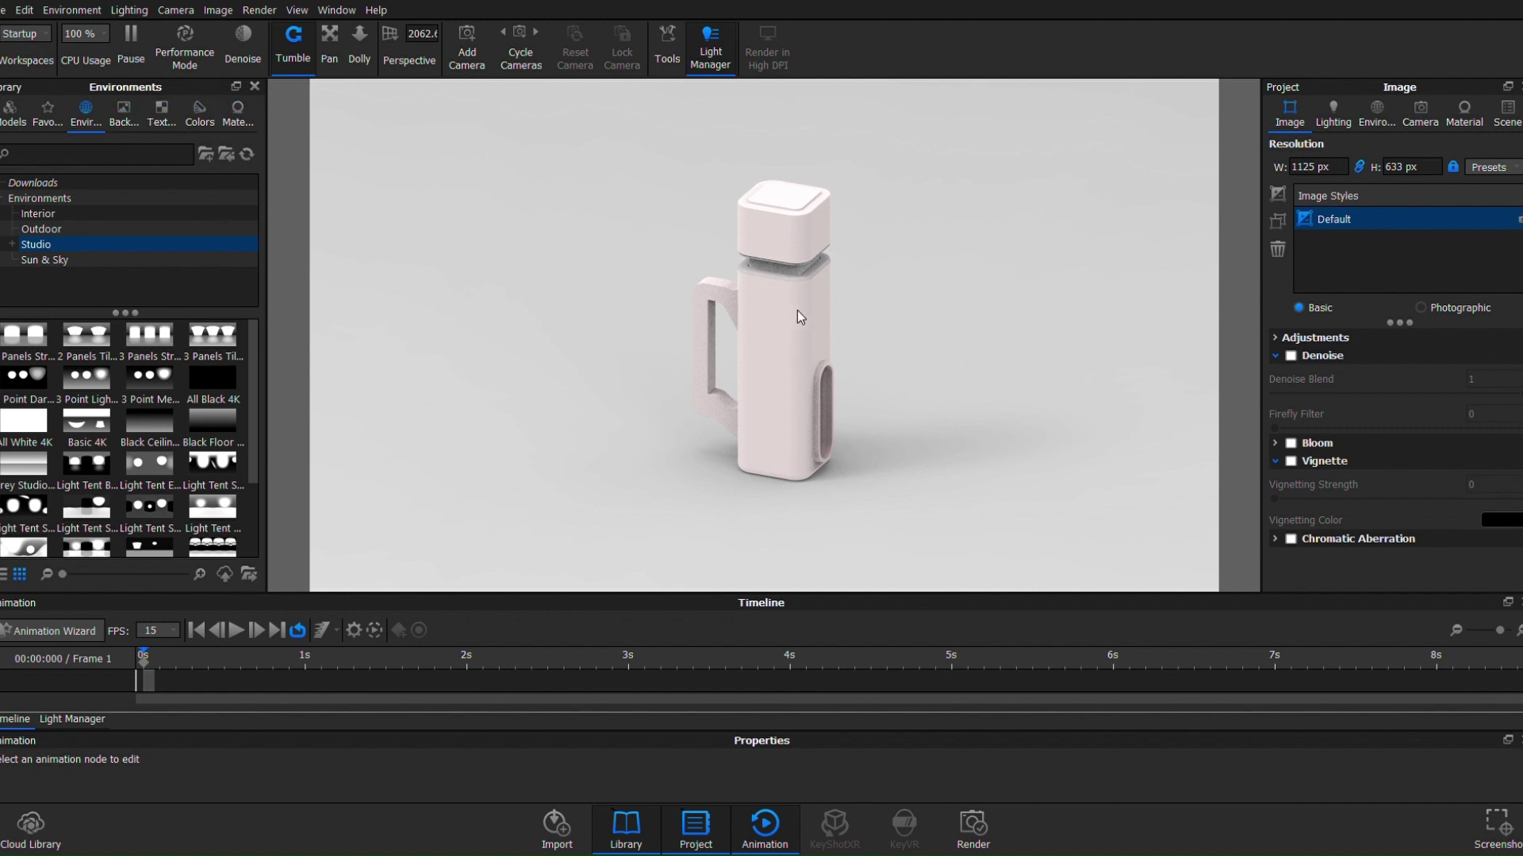
left_click_drag(783, 356, 297, 340)
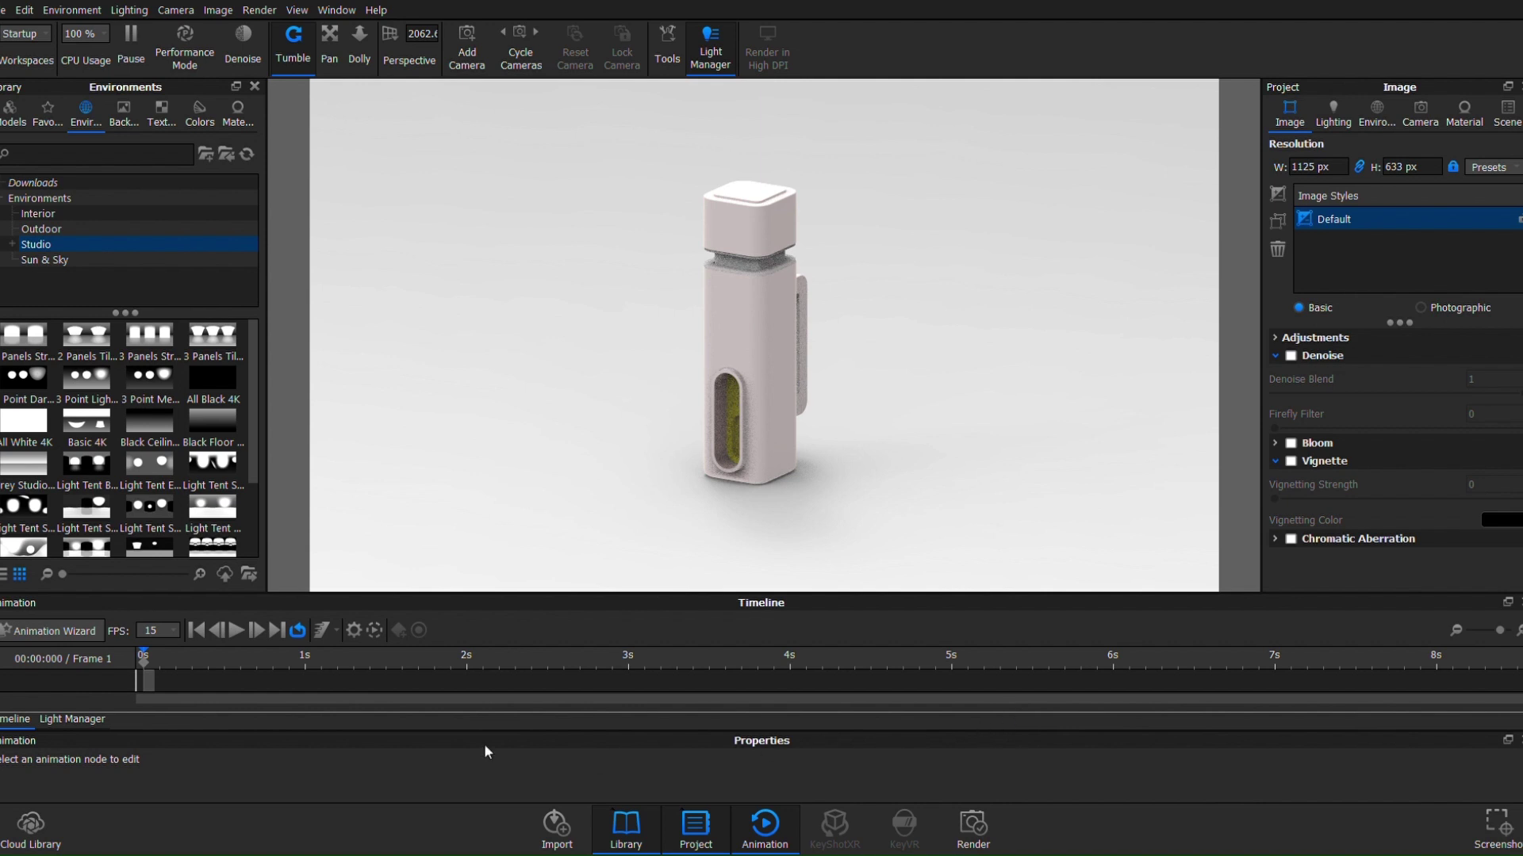
Apply the first Aluminum material from the Metal library to the bottle.
left_click(234, 121)
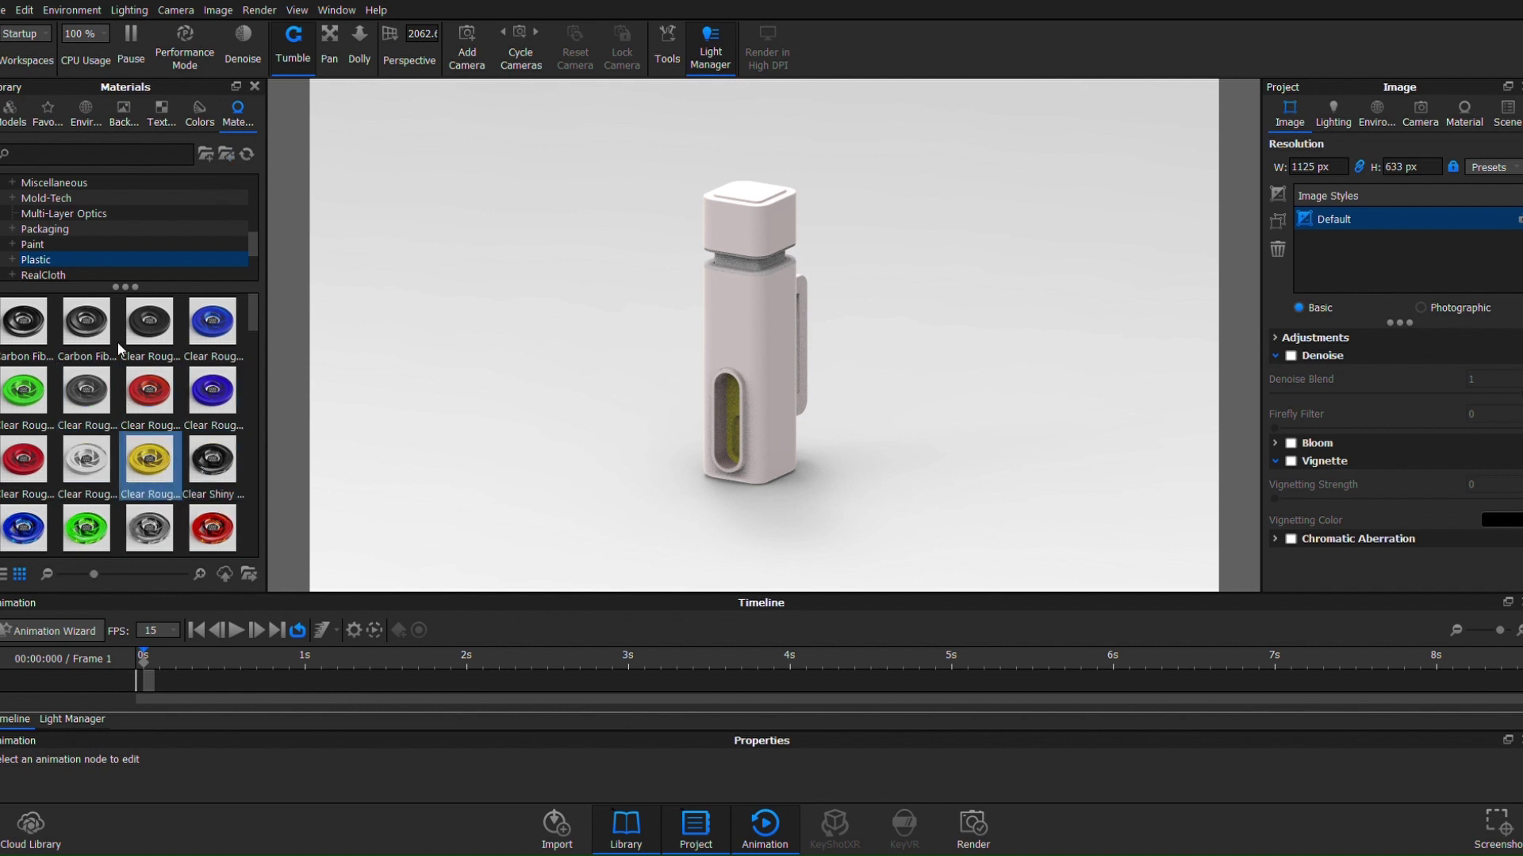
scroll(57, 214, "up", 4)
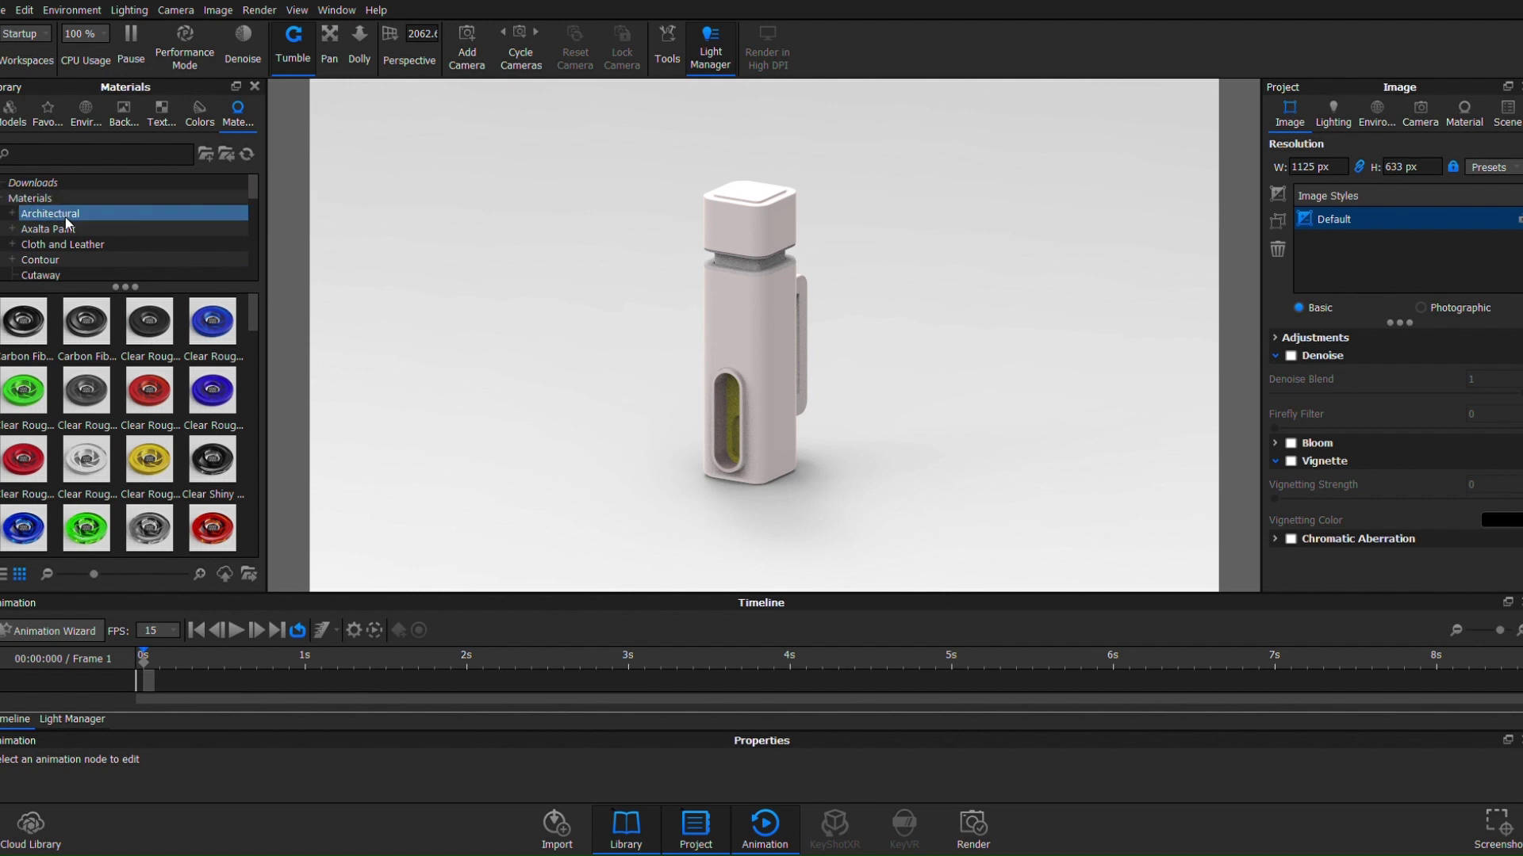
scroll(71, 245, "down", 3)
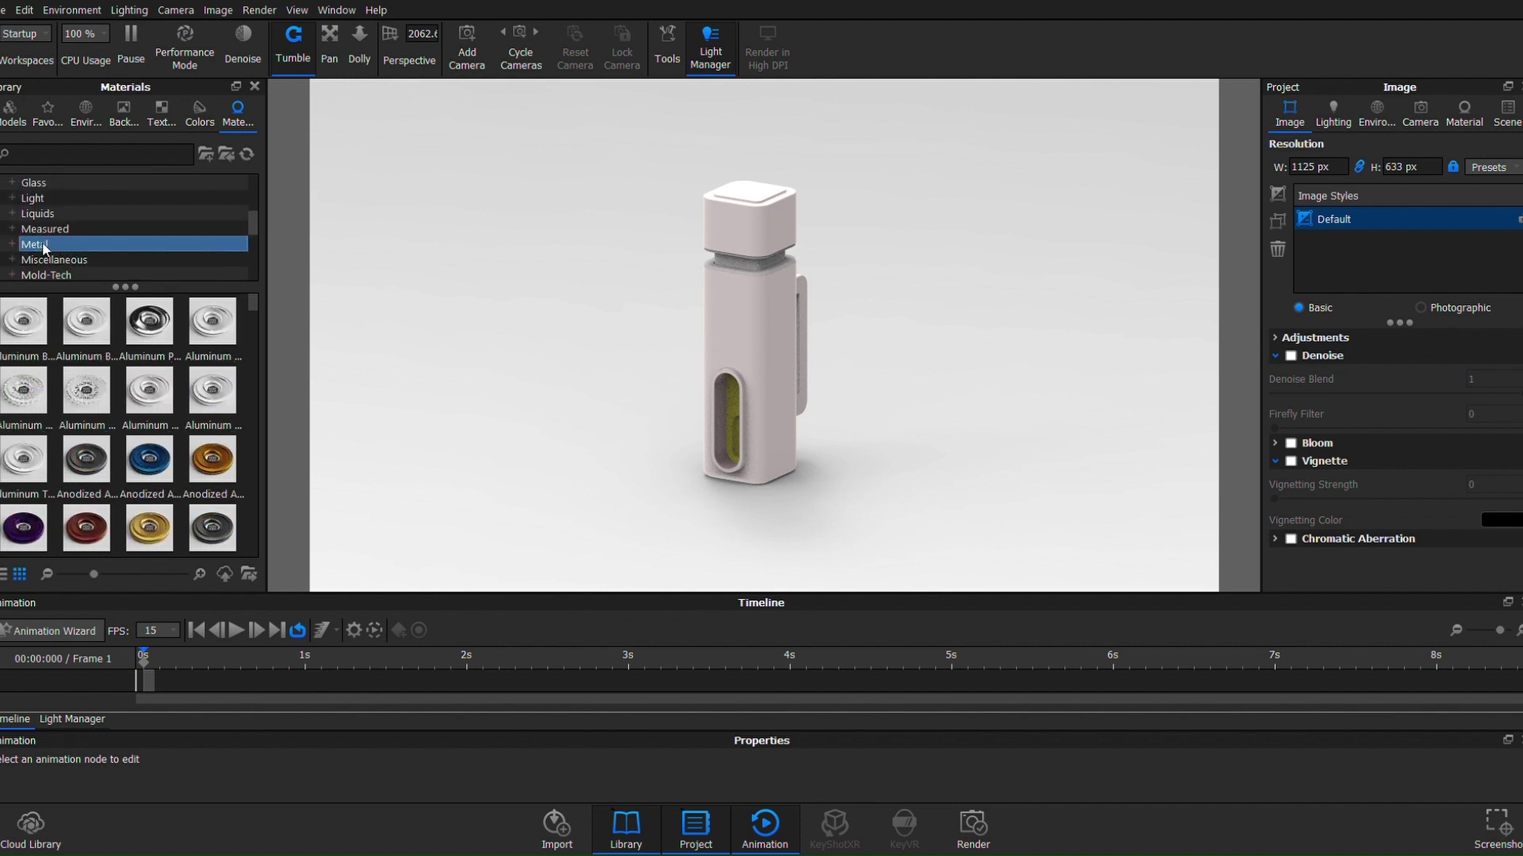
left_click(63, 243)
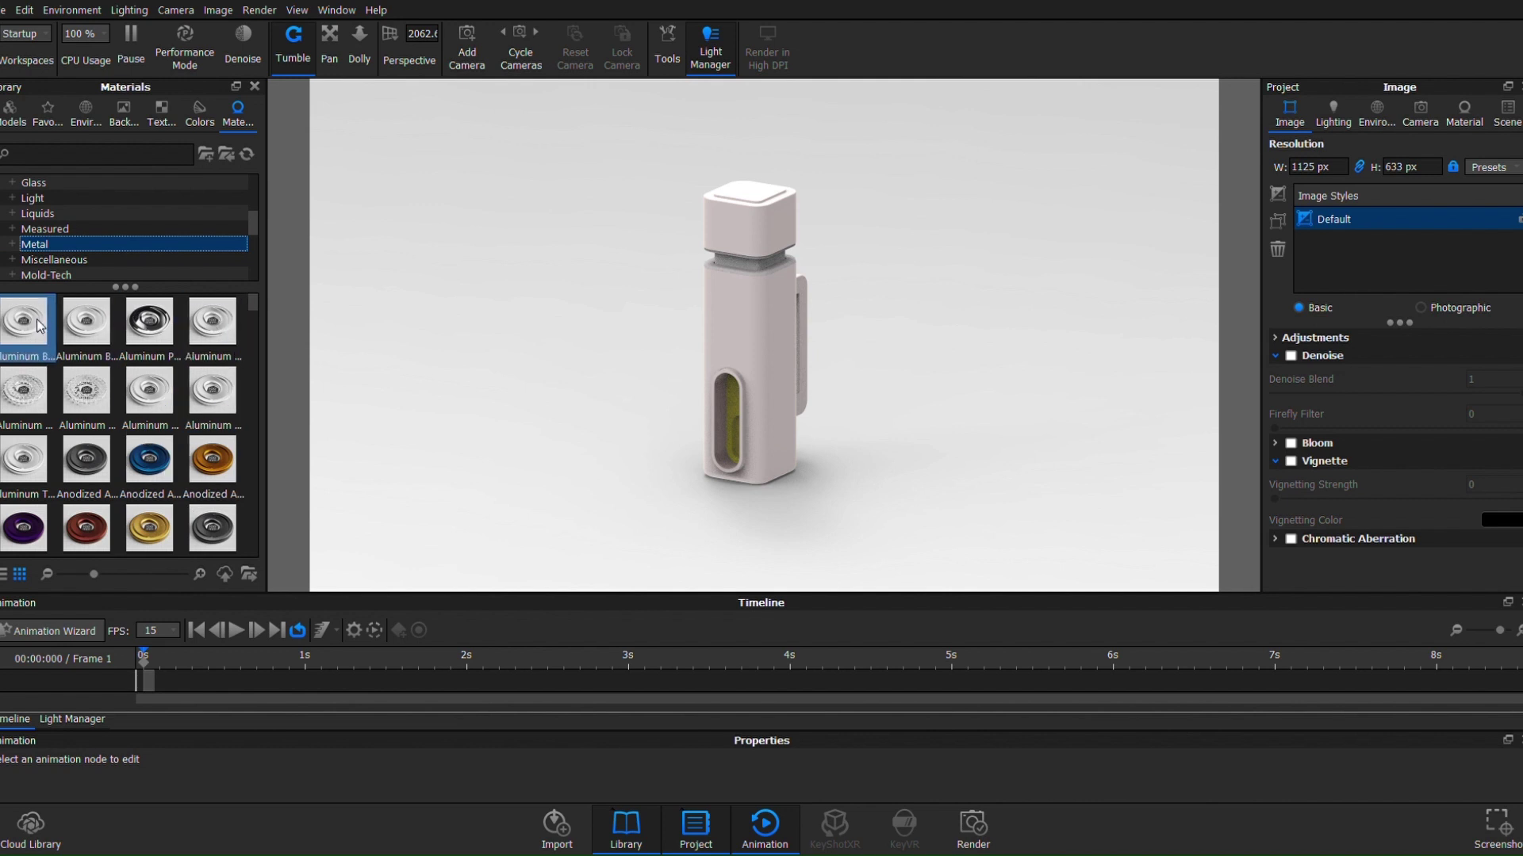
left_click_drag(34, 322, 766, 325)
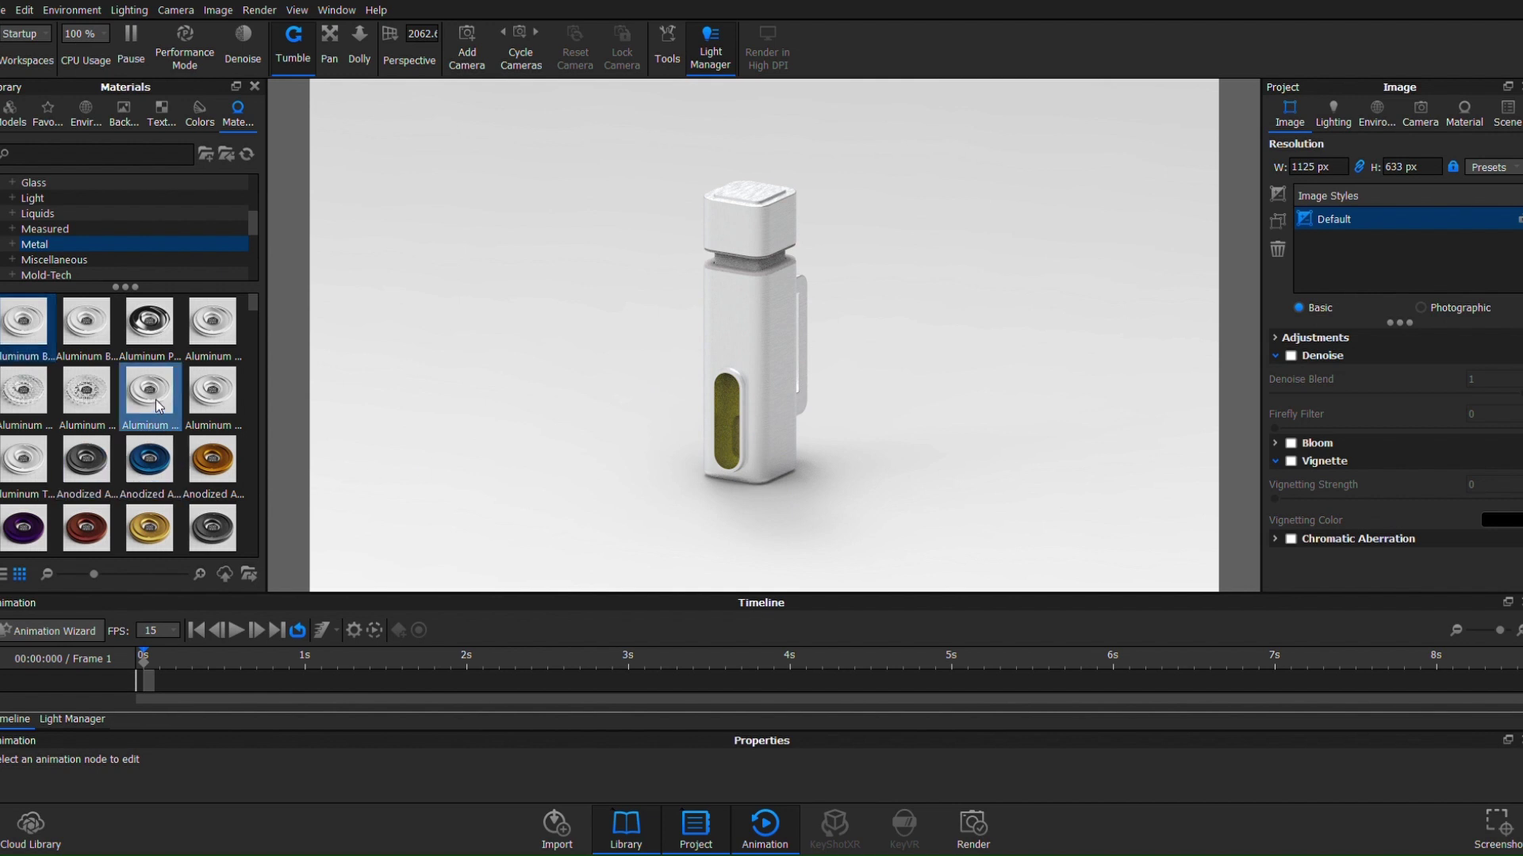
Try another aluminum material, then the gold anodized metal, on the bottle.
left_click_drag(155, 399, 769, 320)
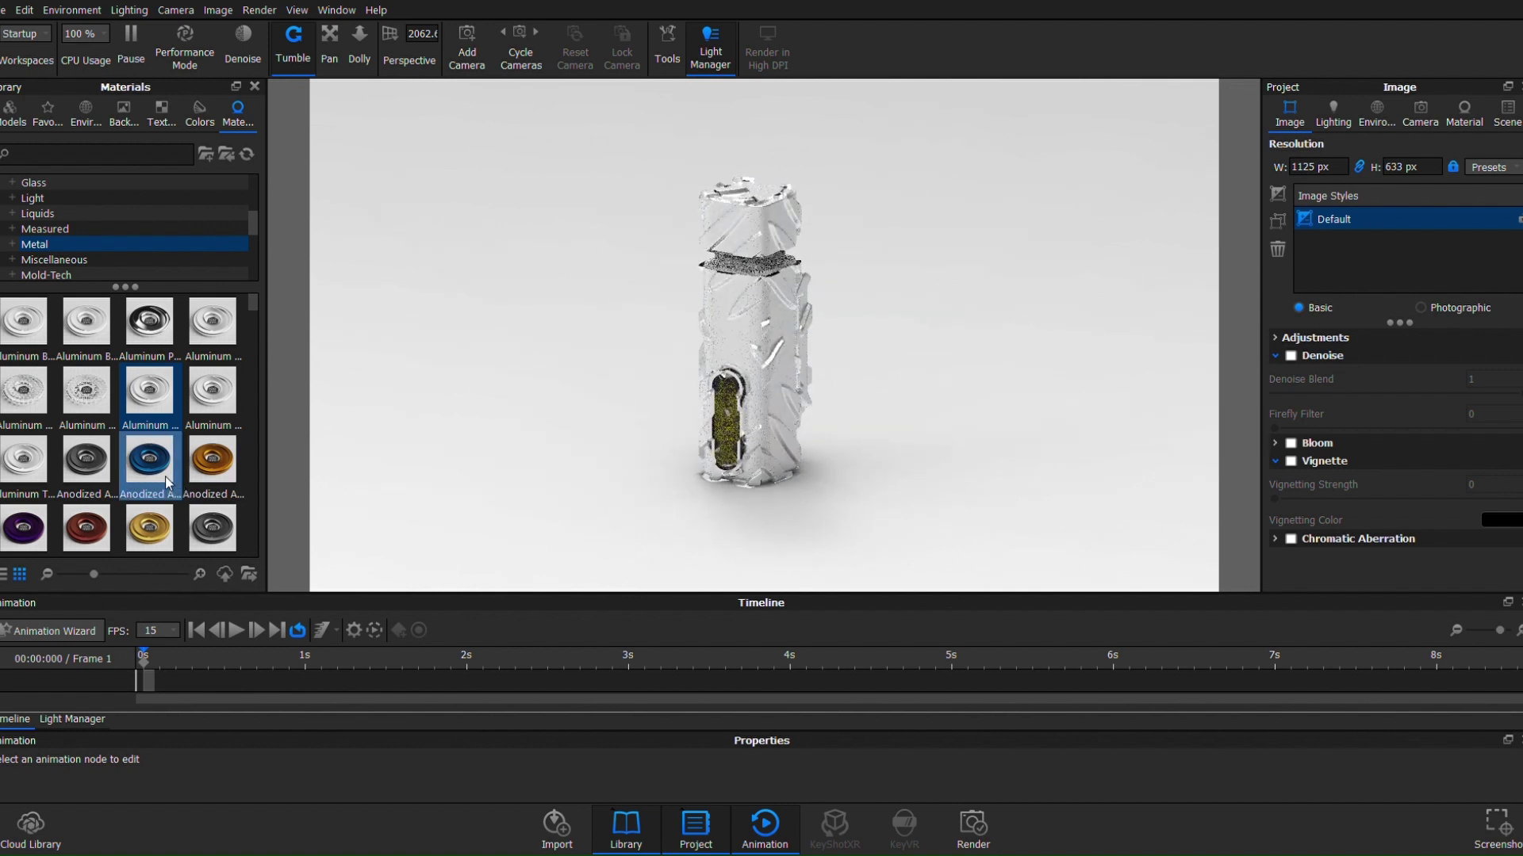
scroll(171, 481, "down", 3)
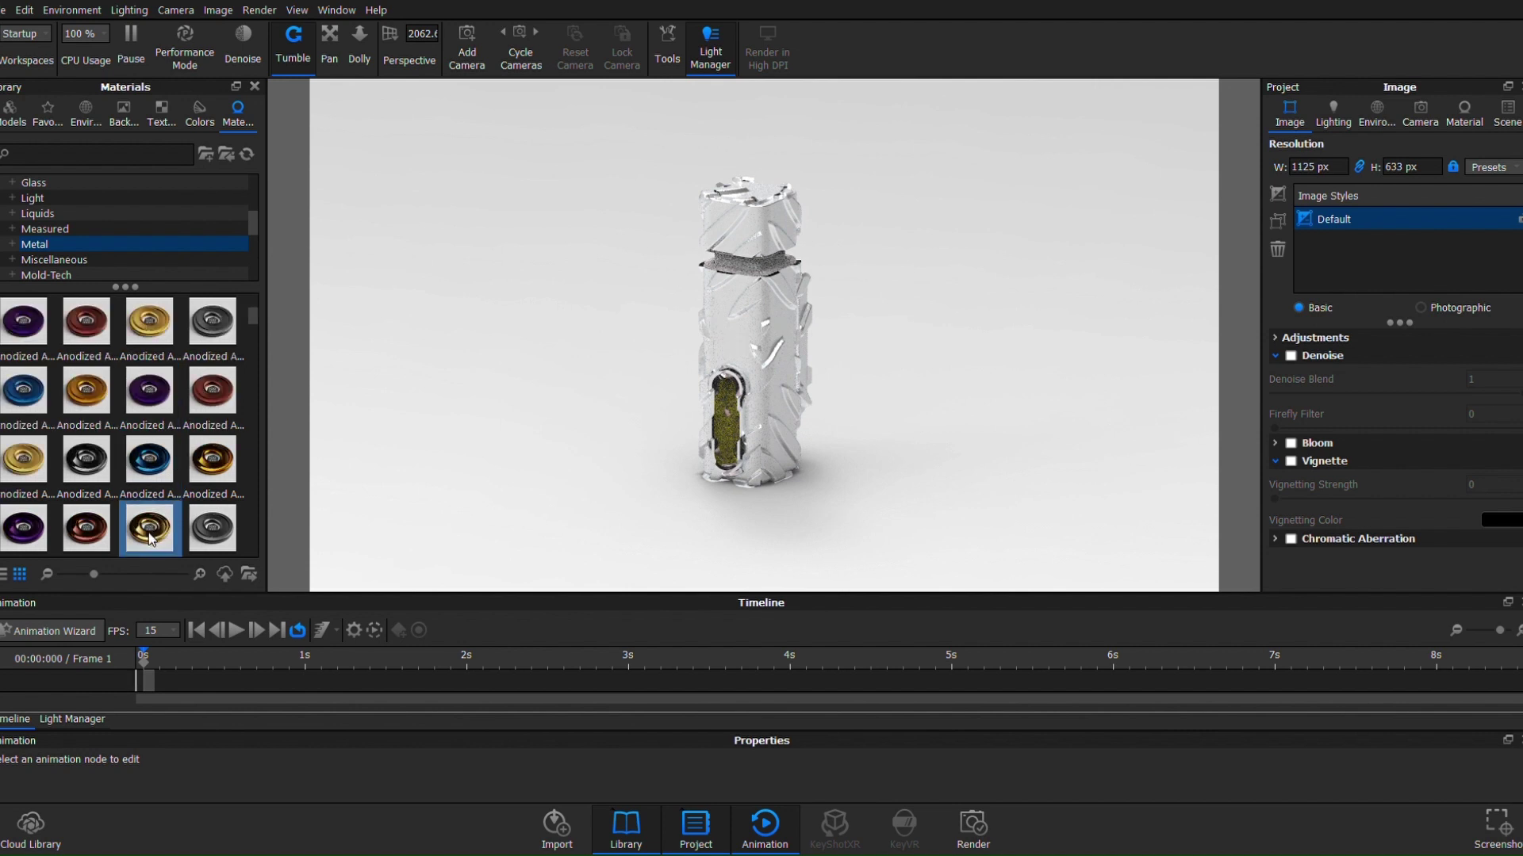
left_click_drag(151, 540, 784, 370)
scroll(167, 476, "down", 3)
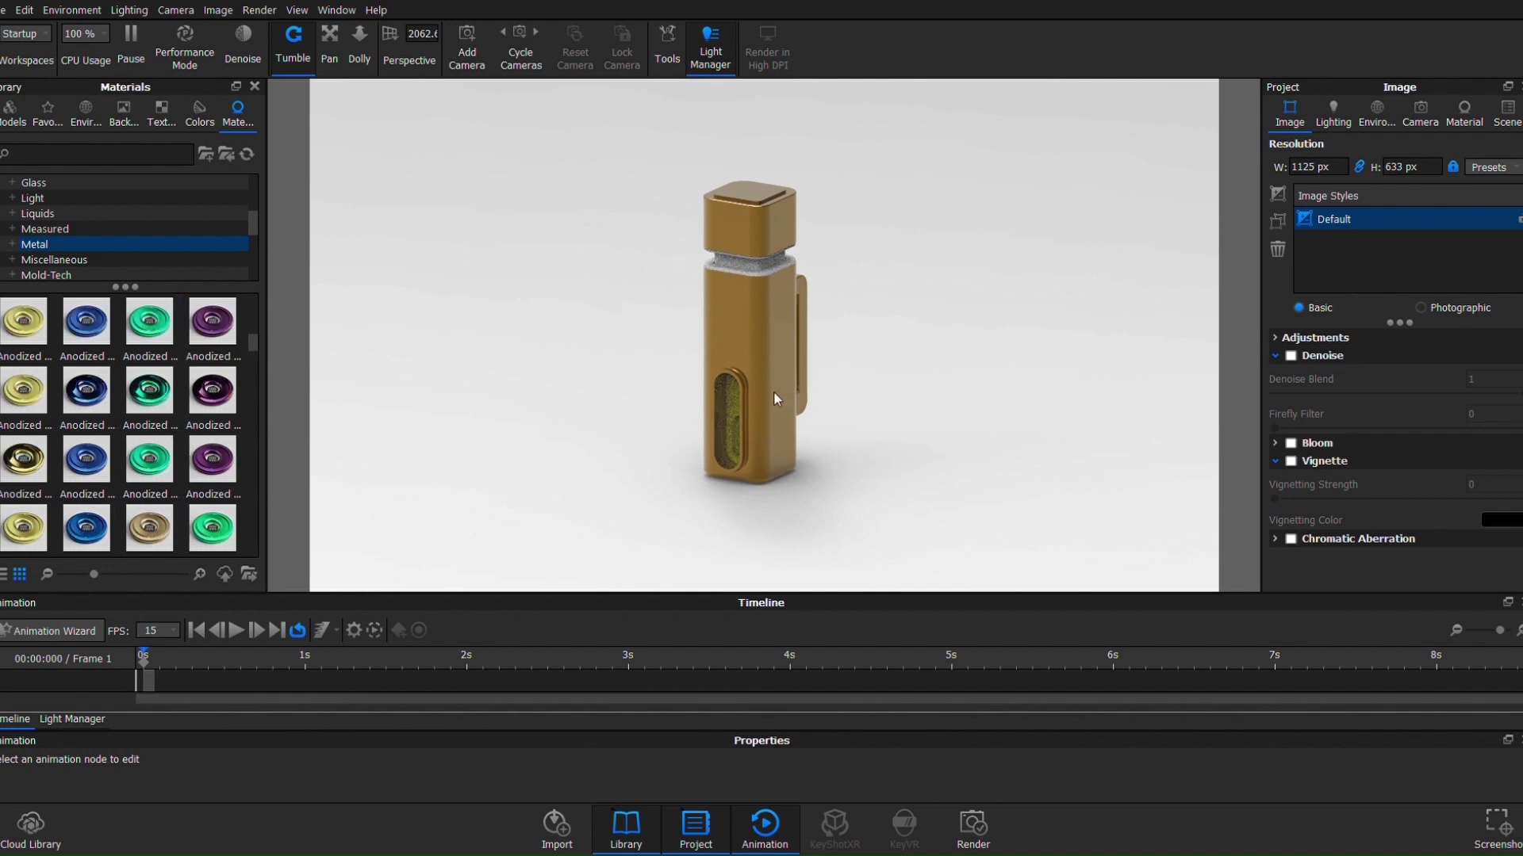
Apply the green anodized metal to the bottle and orbit to inspect it.
left_click_drag(768, 392, 658, 412)
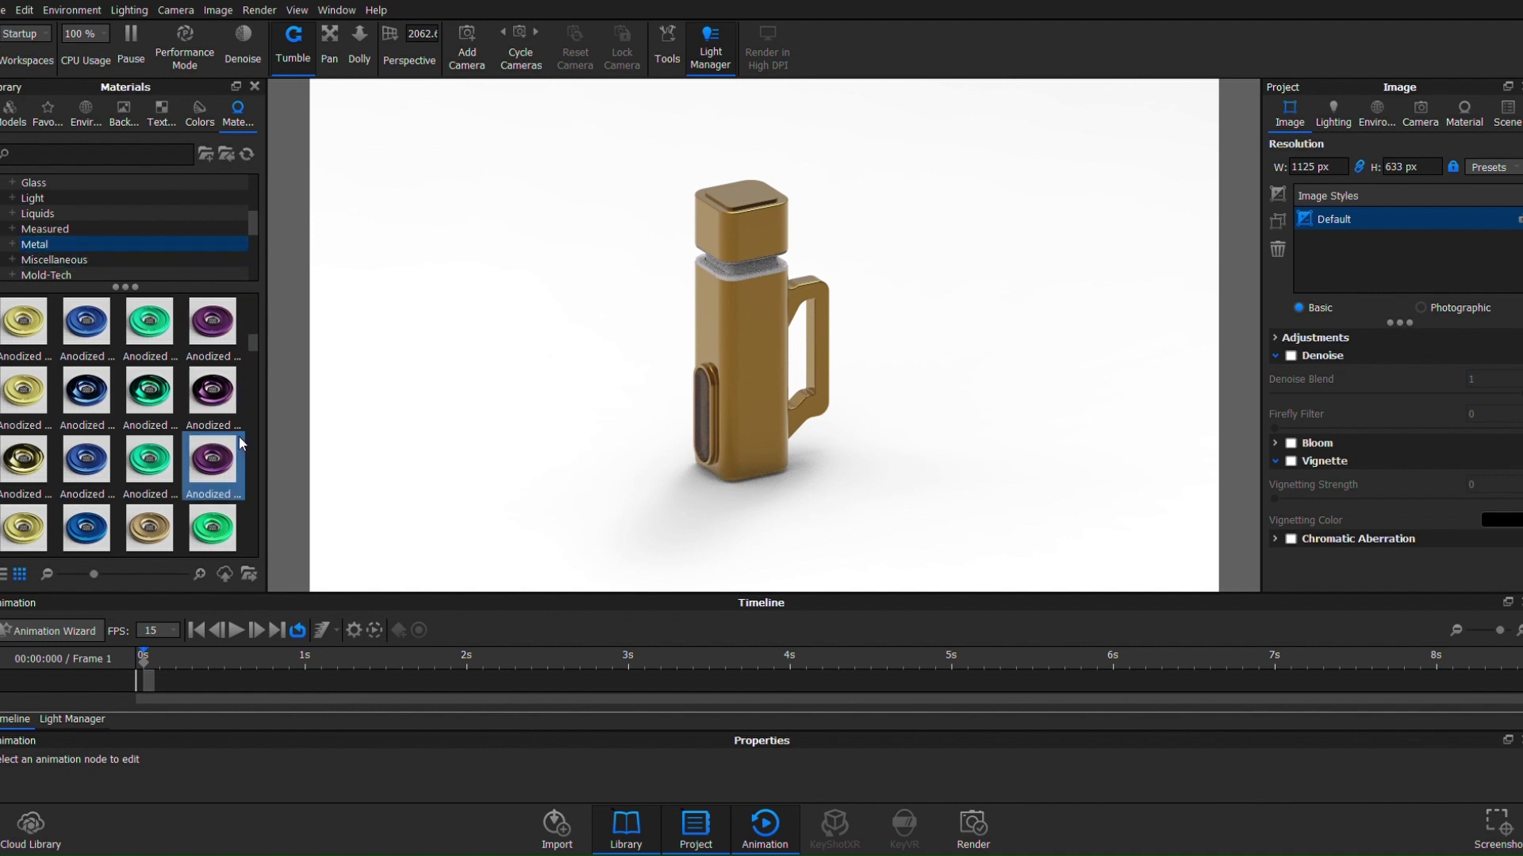
left_click_drag(158, 467, 761, 379)
scroll(84, 476, "down", 3)
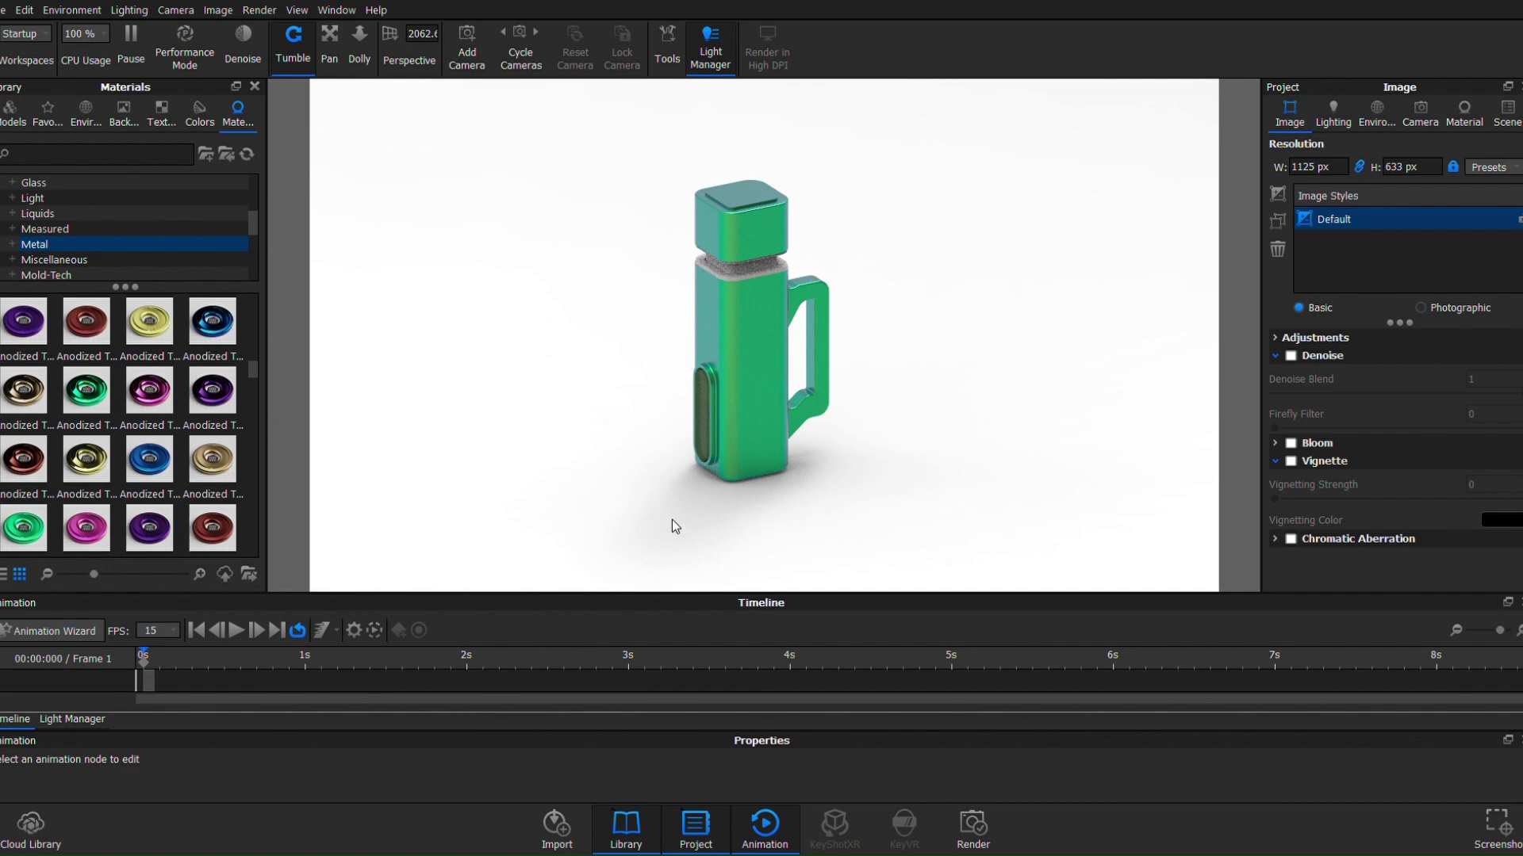
left_click_drag(831, 398, 907, 435)
left_click_drag(778, 431, 864, 474)
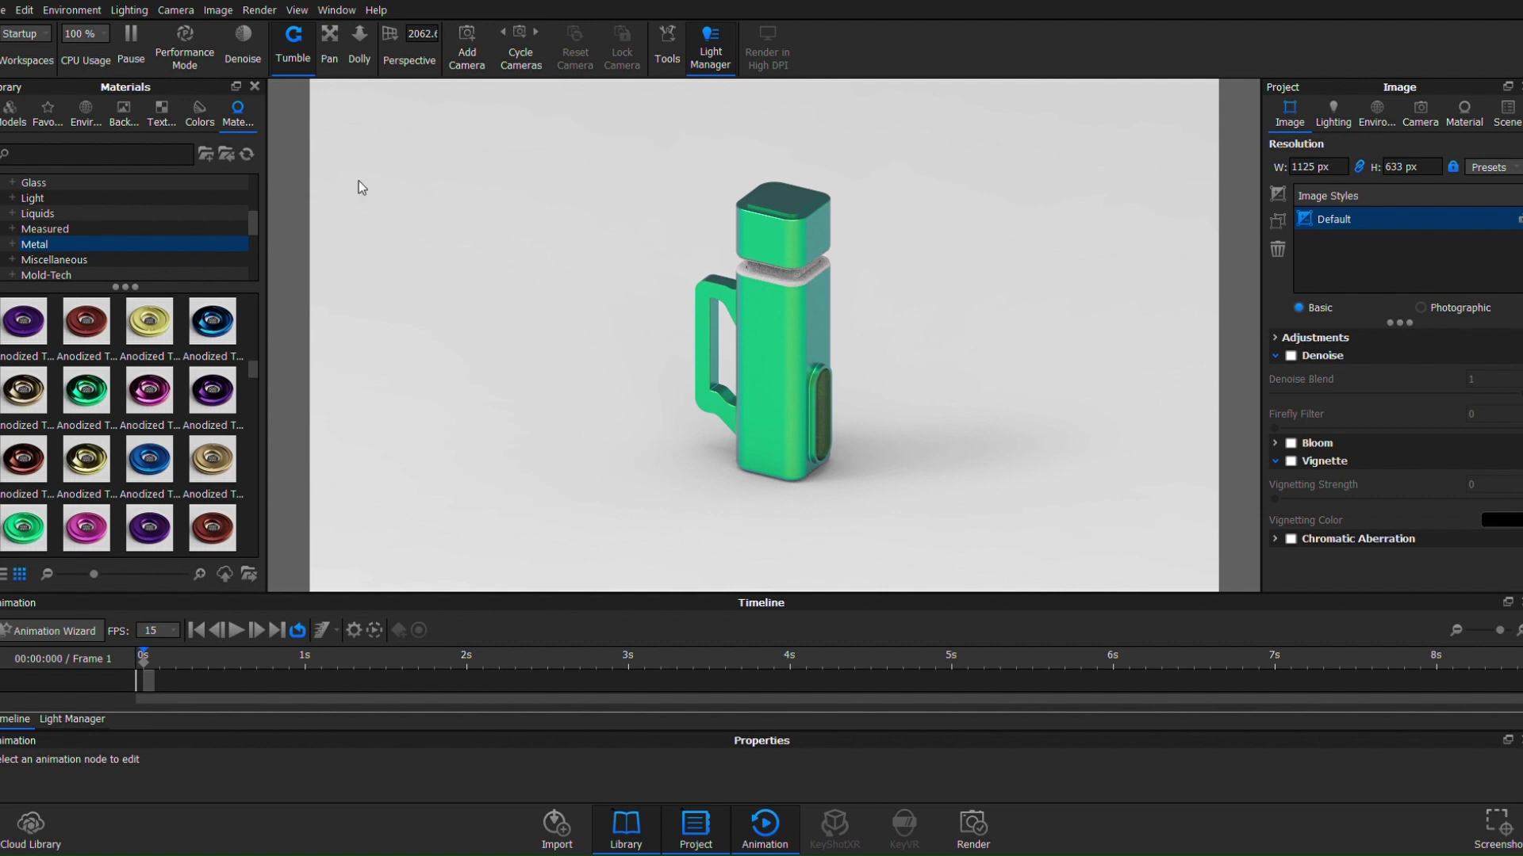
Apply the Hard Rough white plastic from the Plastic folder to the bottle.
scroll(84, 230, "down", 4)
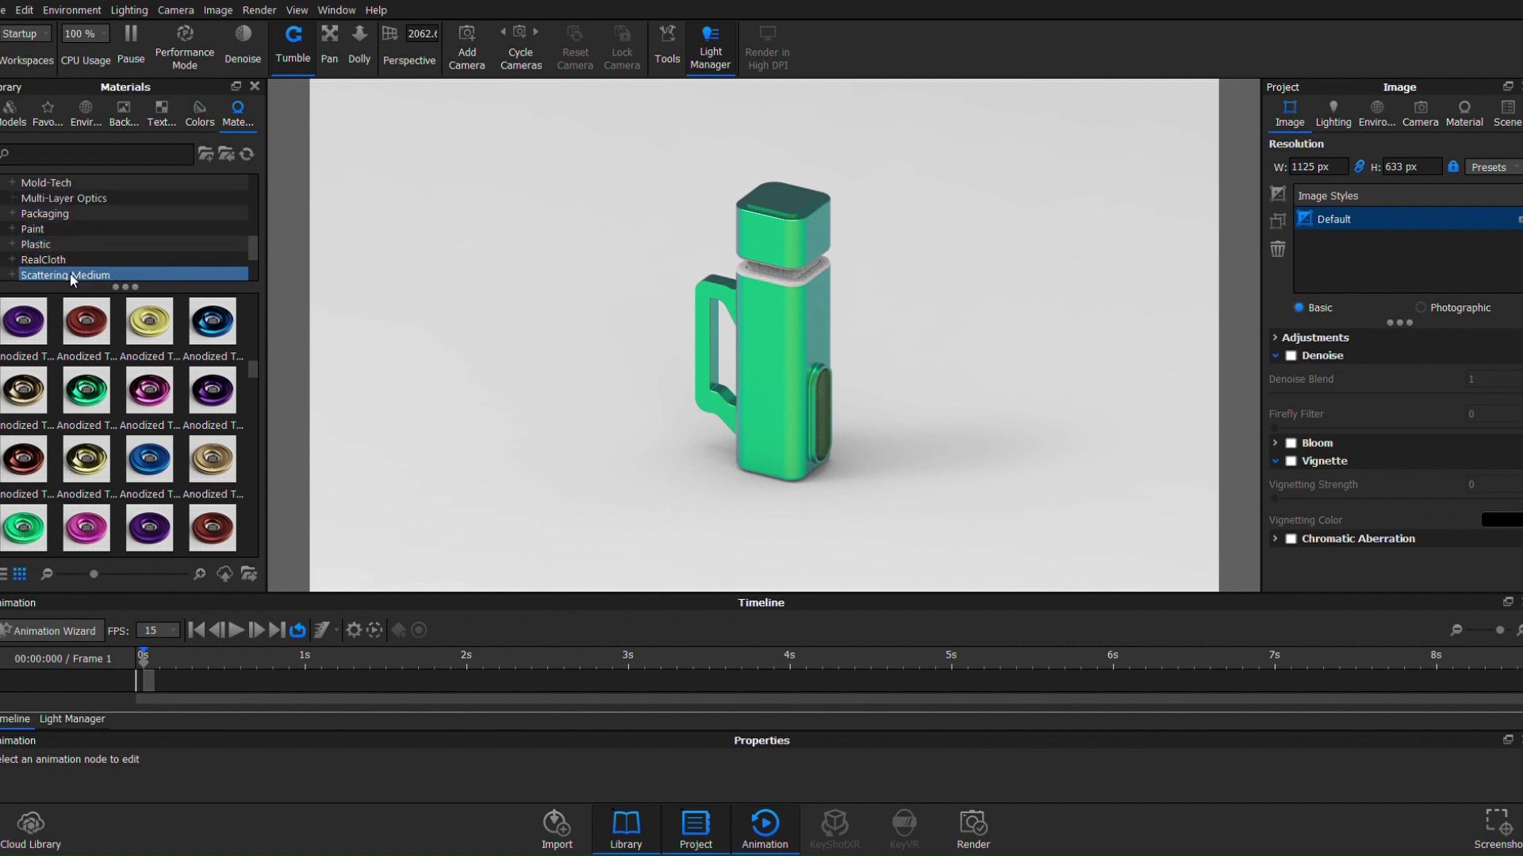
scroll(72, 260, "up", 1)
left_click(72, 213)
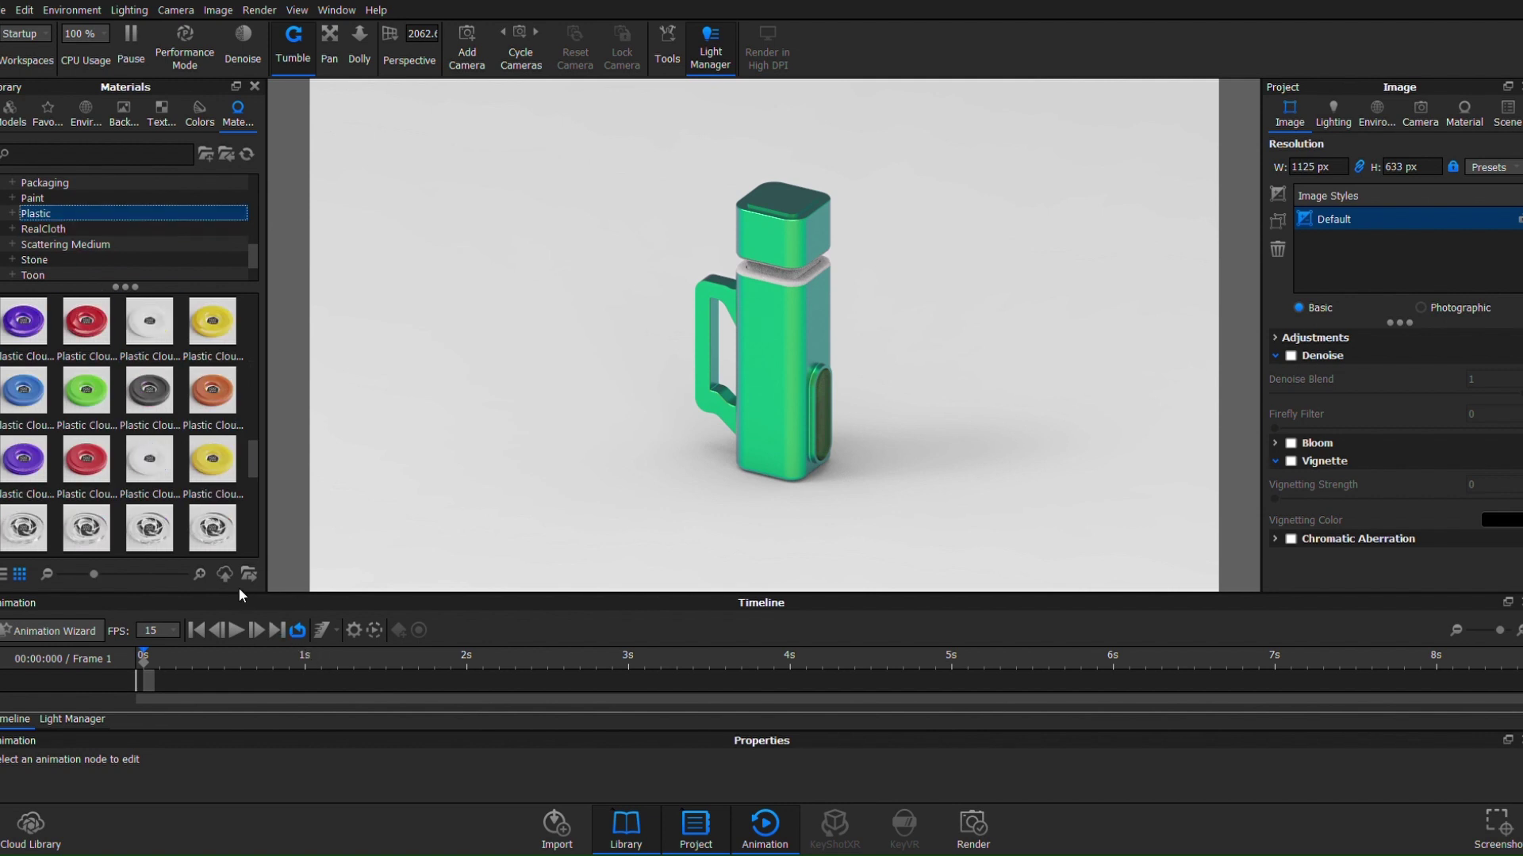
scroll(167, 428, "down", 10)
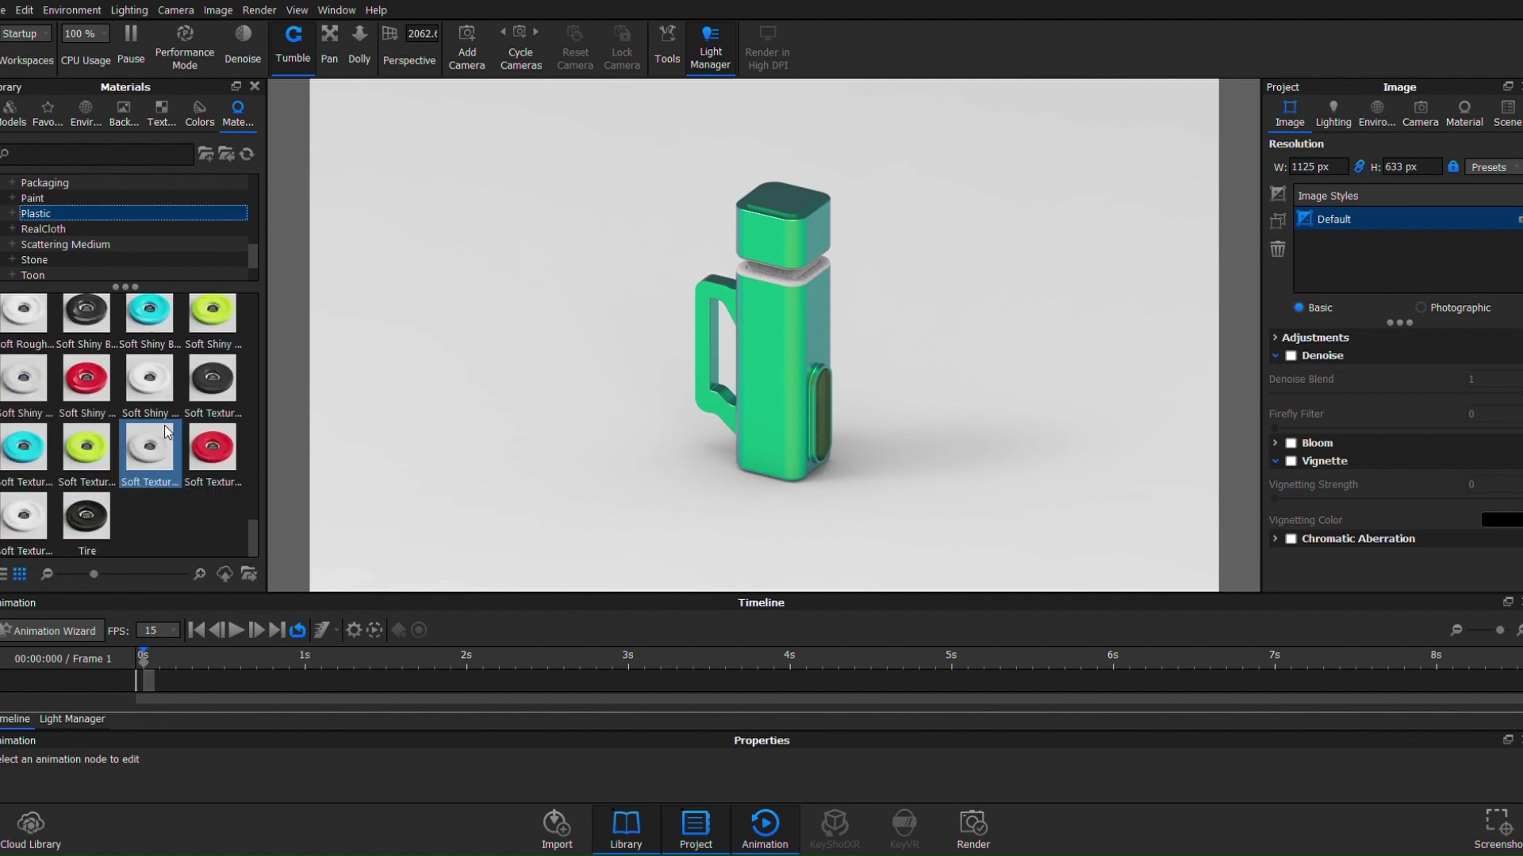
scroll(170, 405, "up", 3)
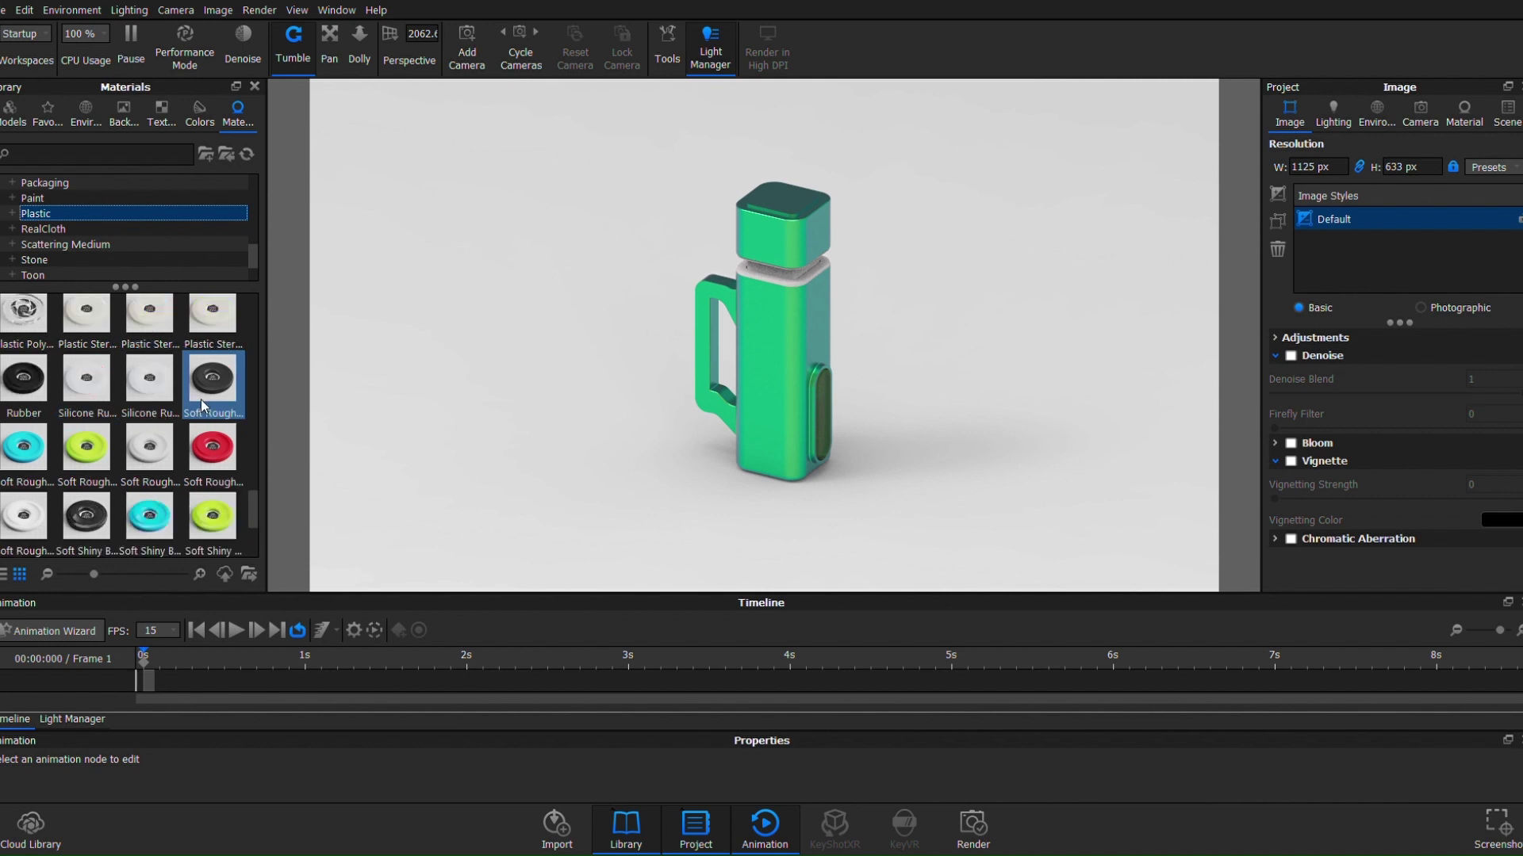
scroll(176, 429, "up", 1)
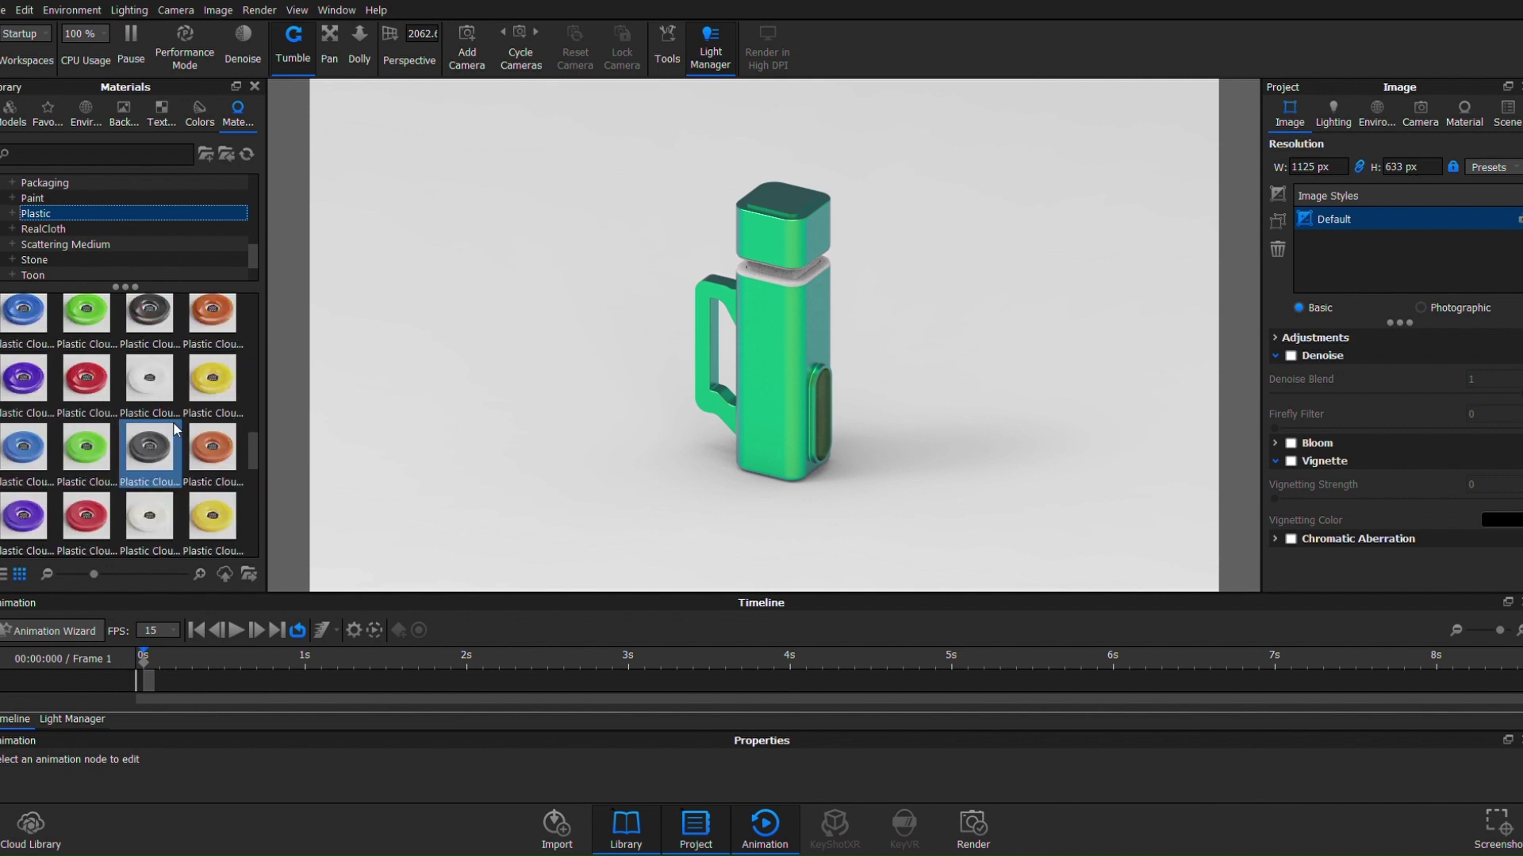
scroll(175, 429, "up", 1)
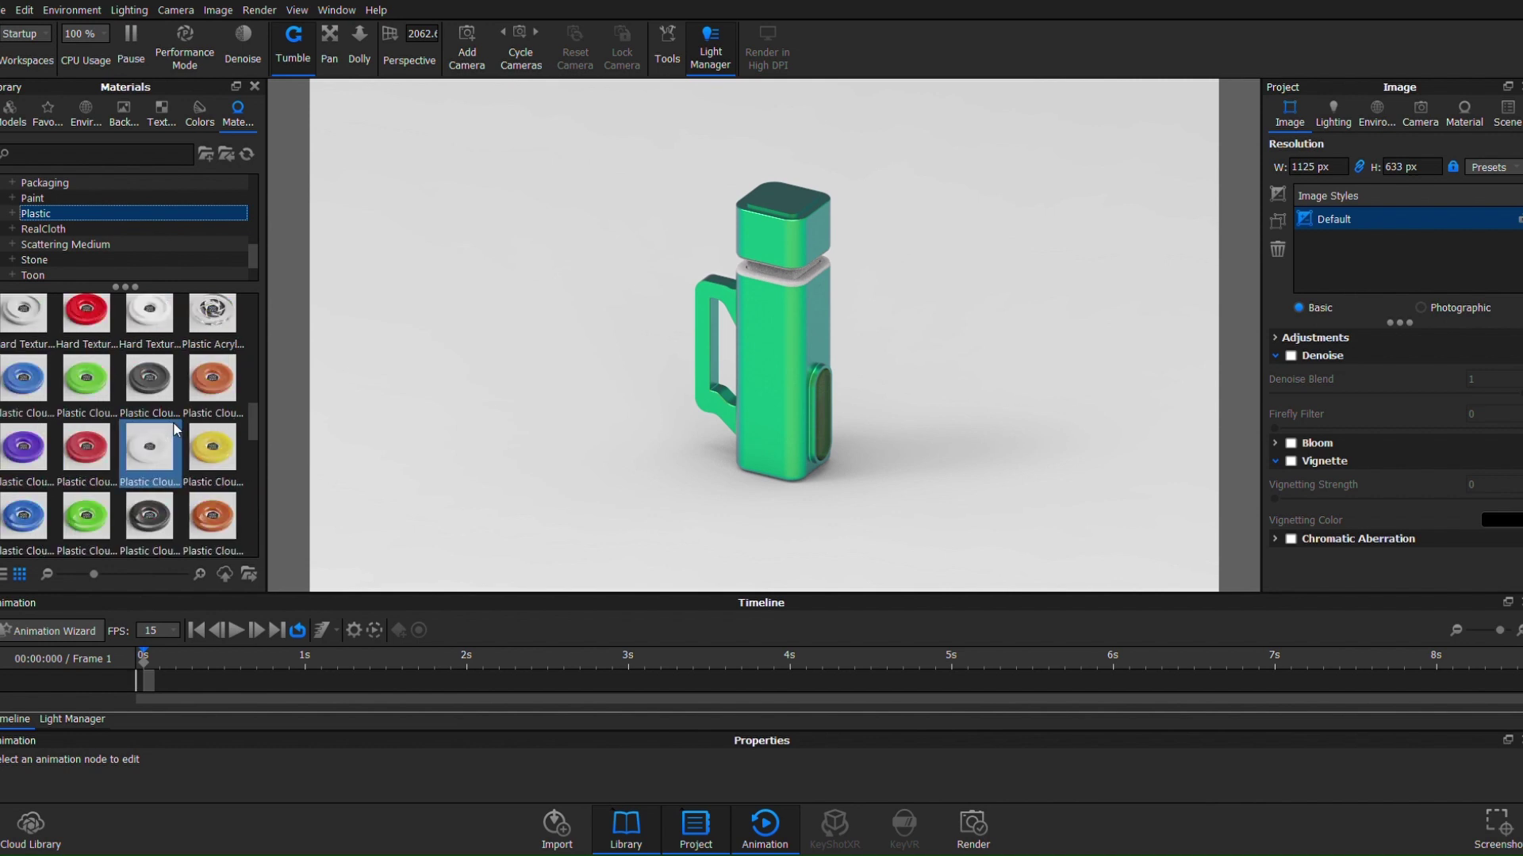
scroll(175, 429, "up", 3)
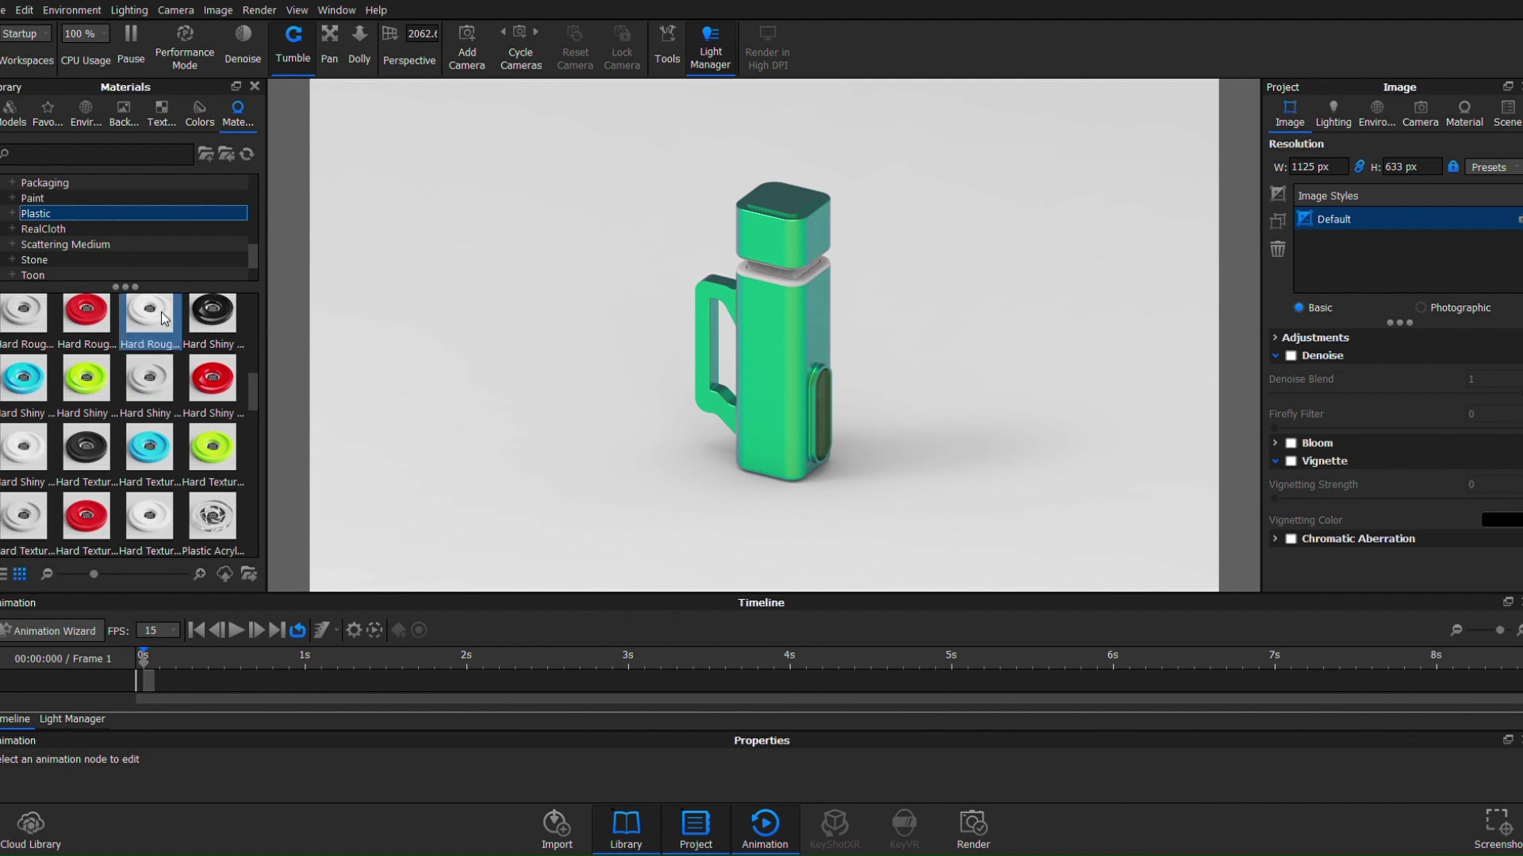
left_click_drag(153, 319, 782, 355)
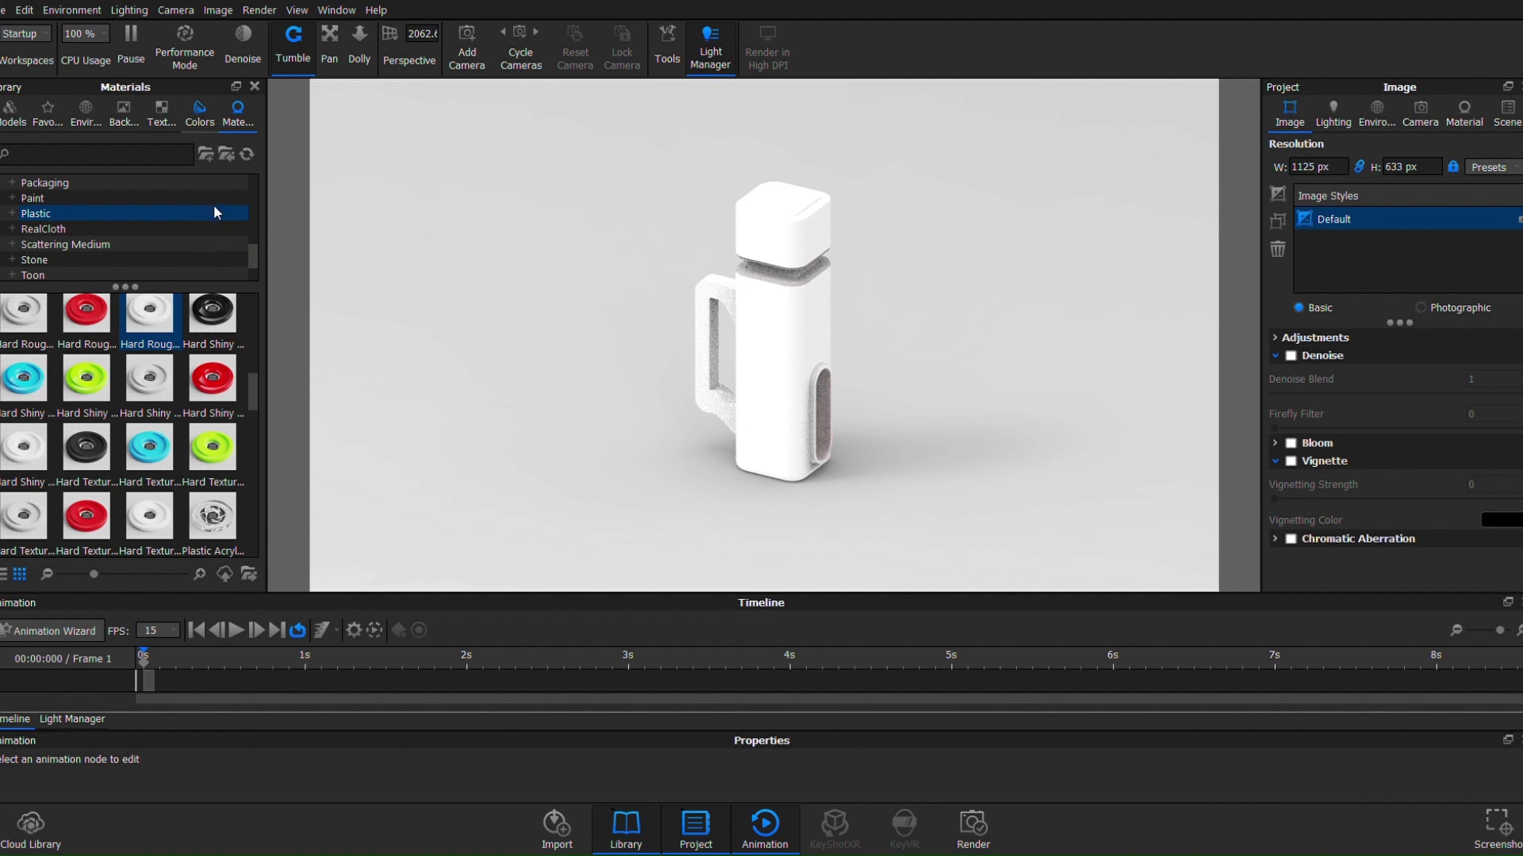
Apply a mid-grey PANTONE swatch from the Colors library to the bottle's body, cap and handle.
left_click(203, 111)
scroll(191, 444, "down", 10)
scroll(188, 498, "down", 15)
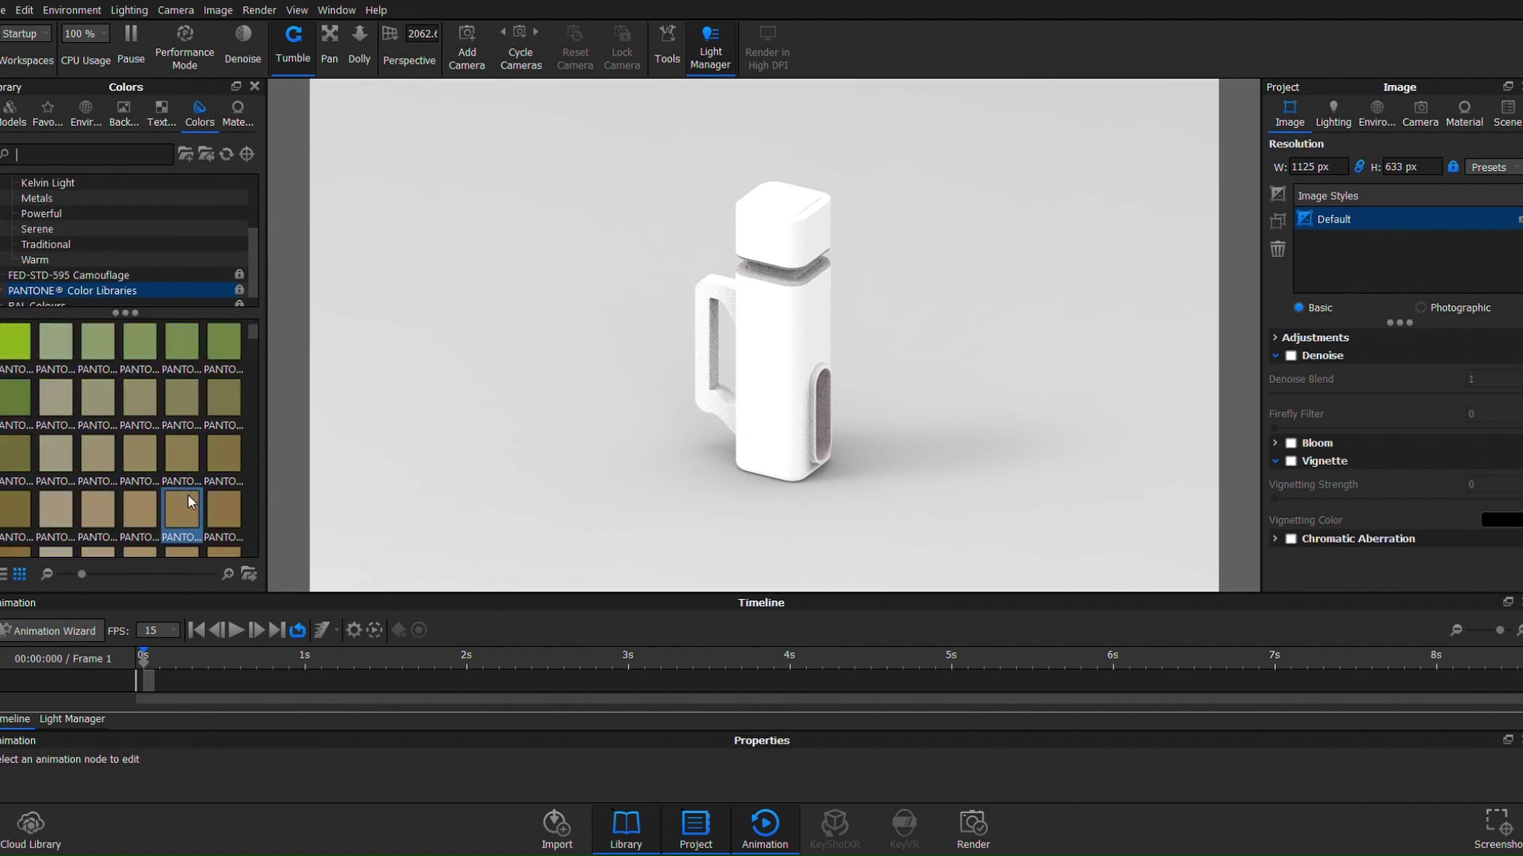
scroll(188, 493, "down", 5)
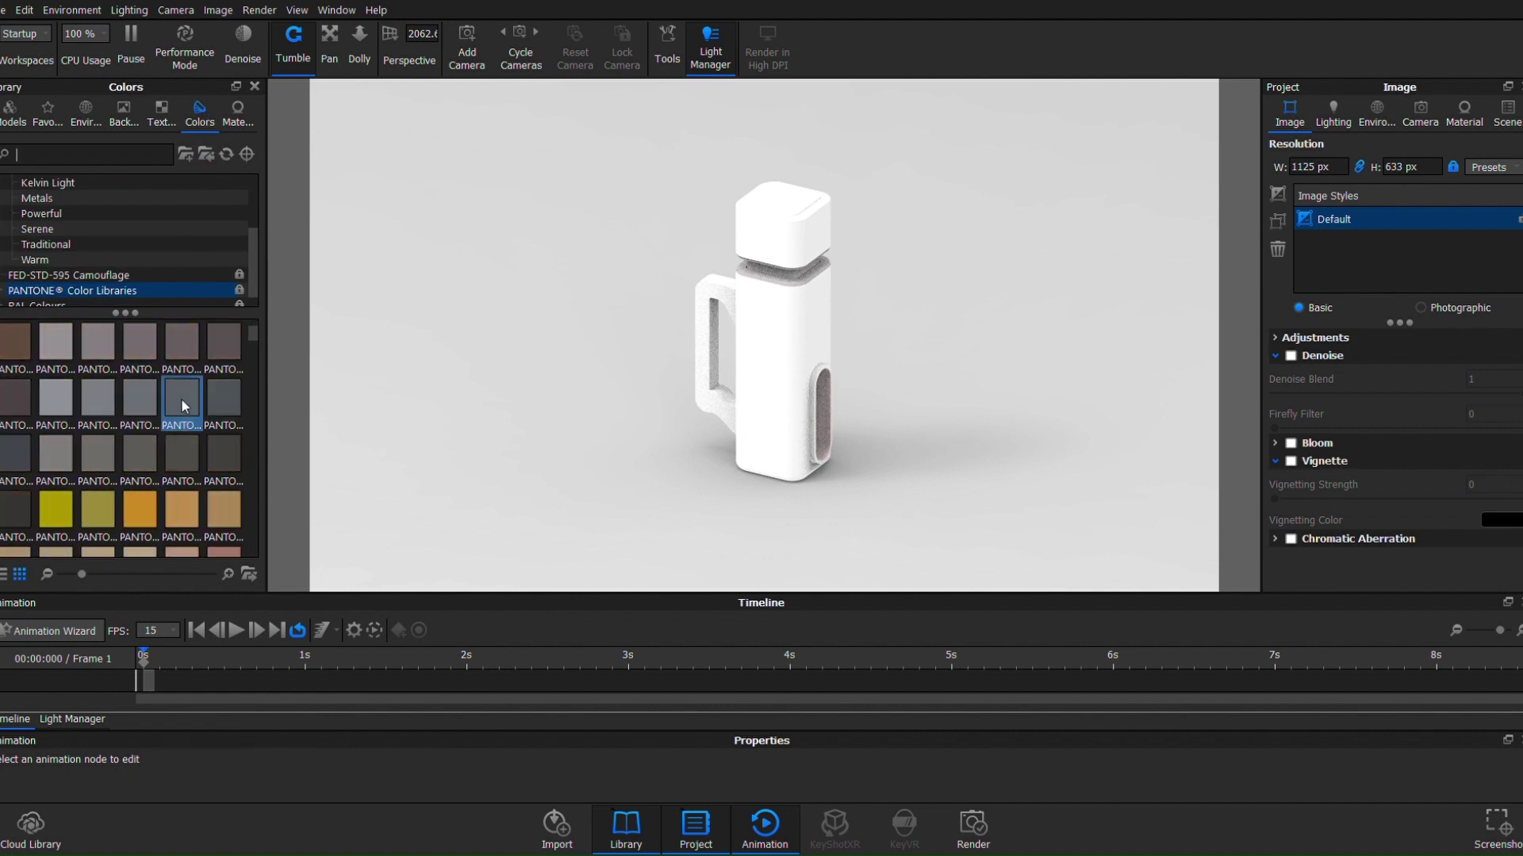
left_click_drag(181, 398, 761, 345)
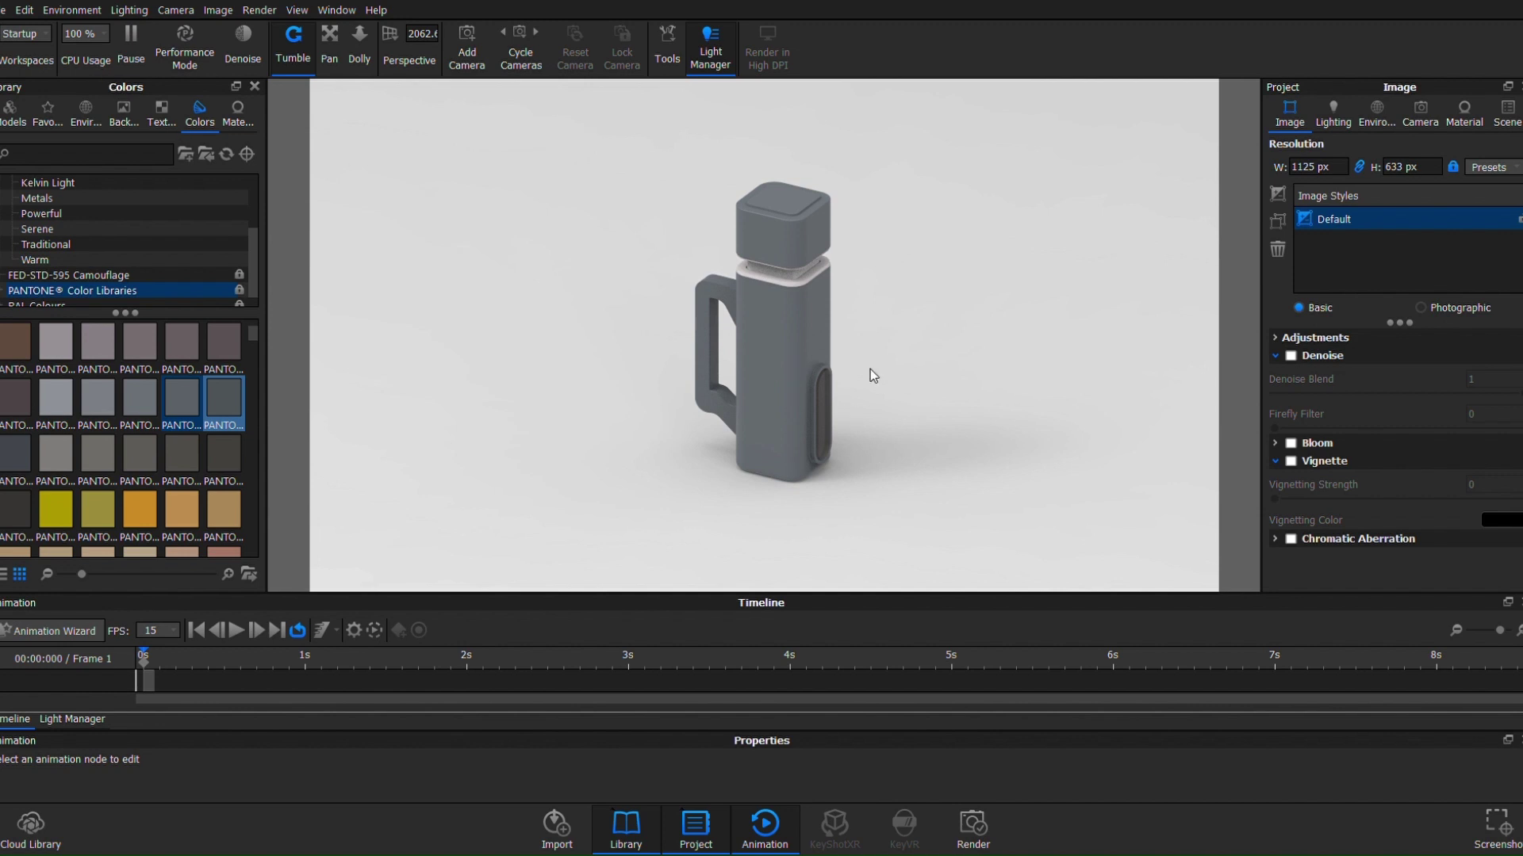
scroll(878, 184, "up", 3)
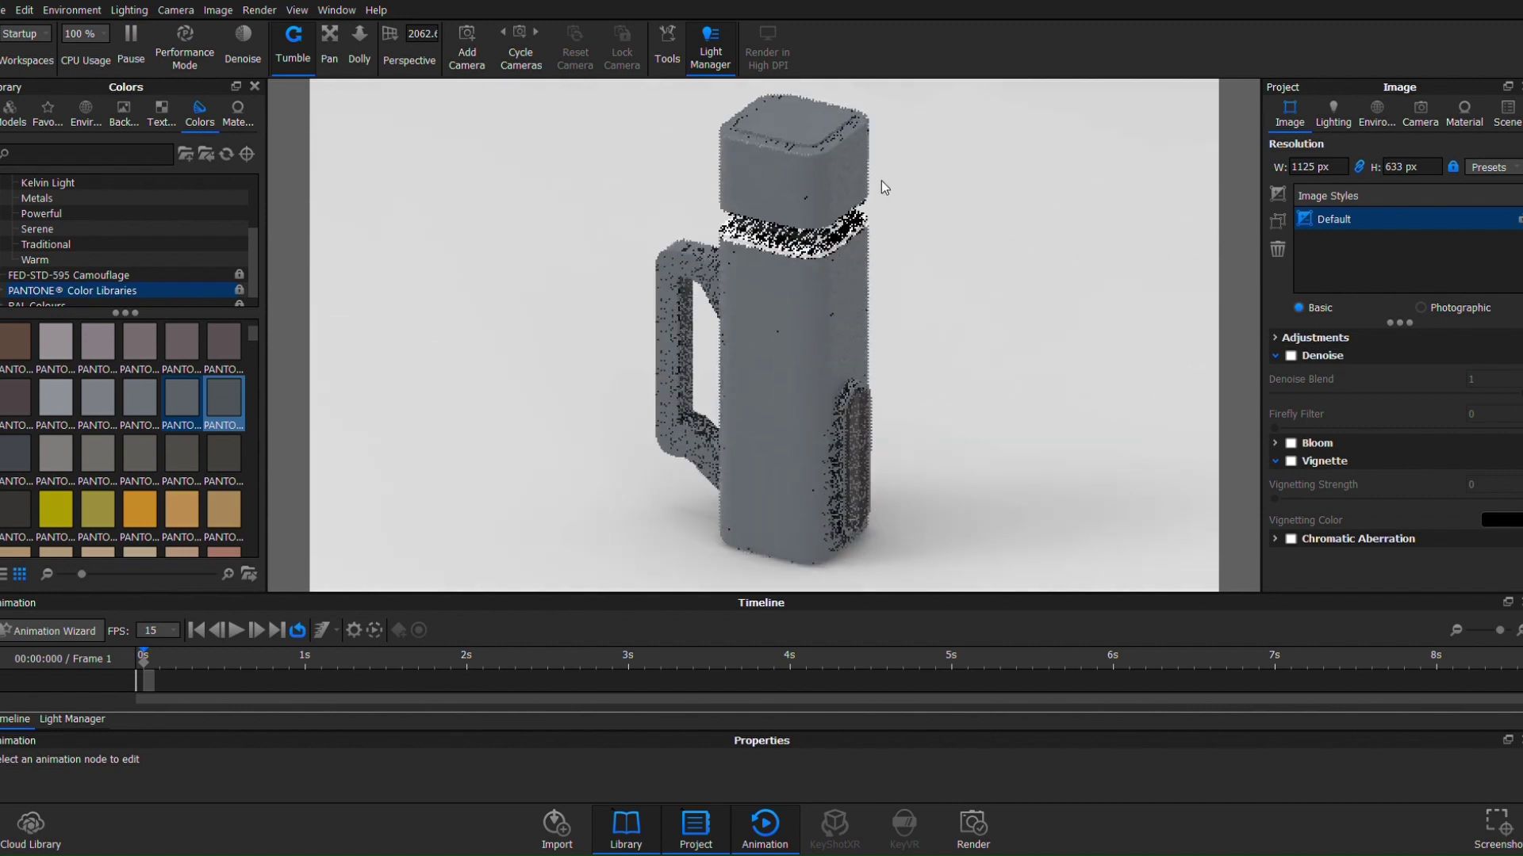
scroll(869, 193, "down", 1)
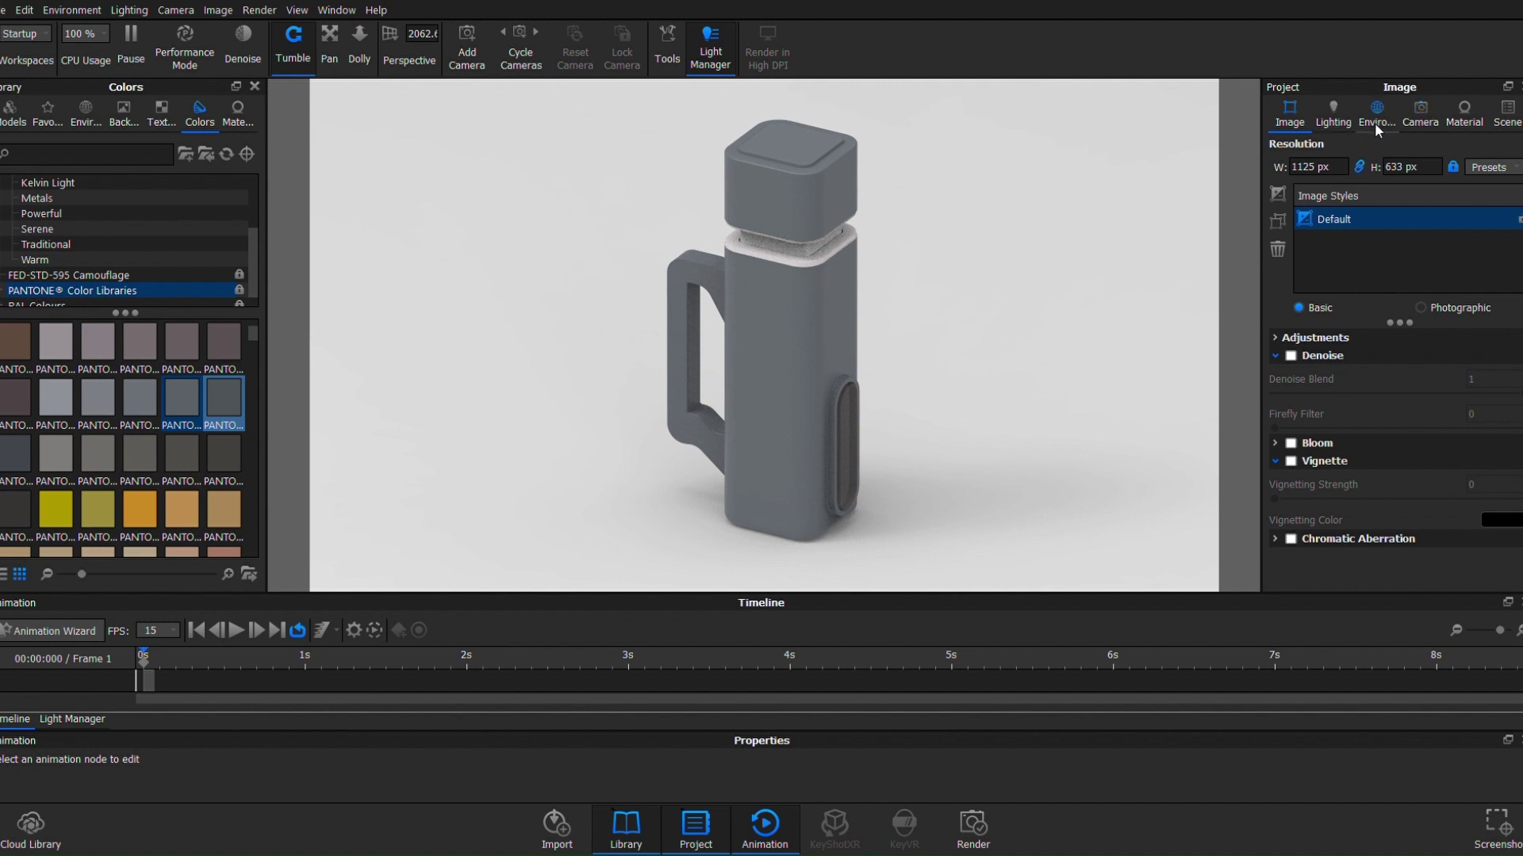
Cycle through the Performance Mode, Basic and Product lighting presets, ending on Interior.
left_click(1332, 124)
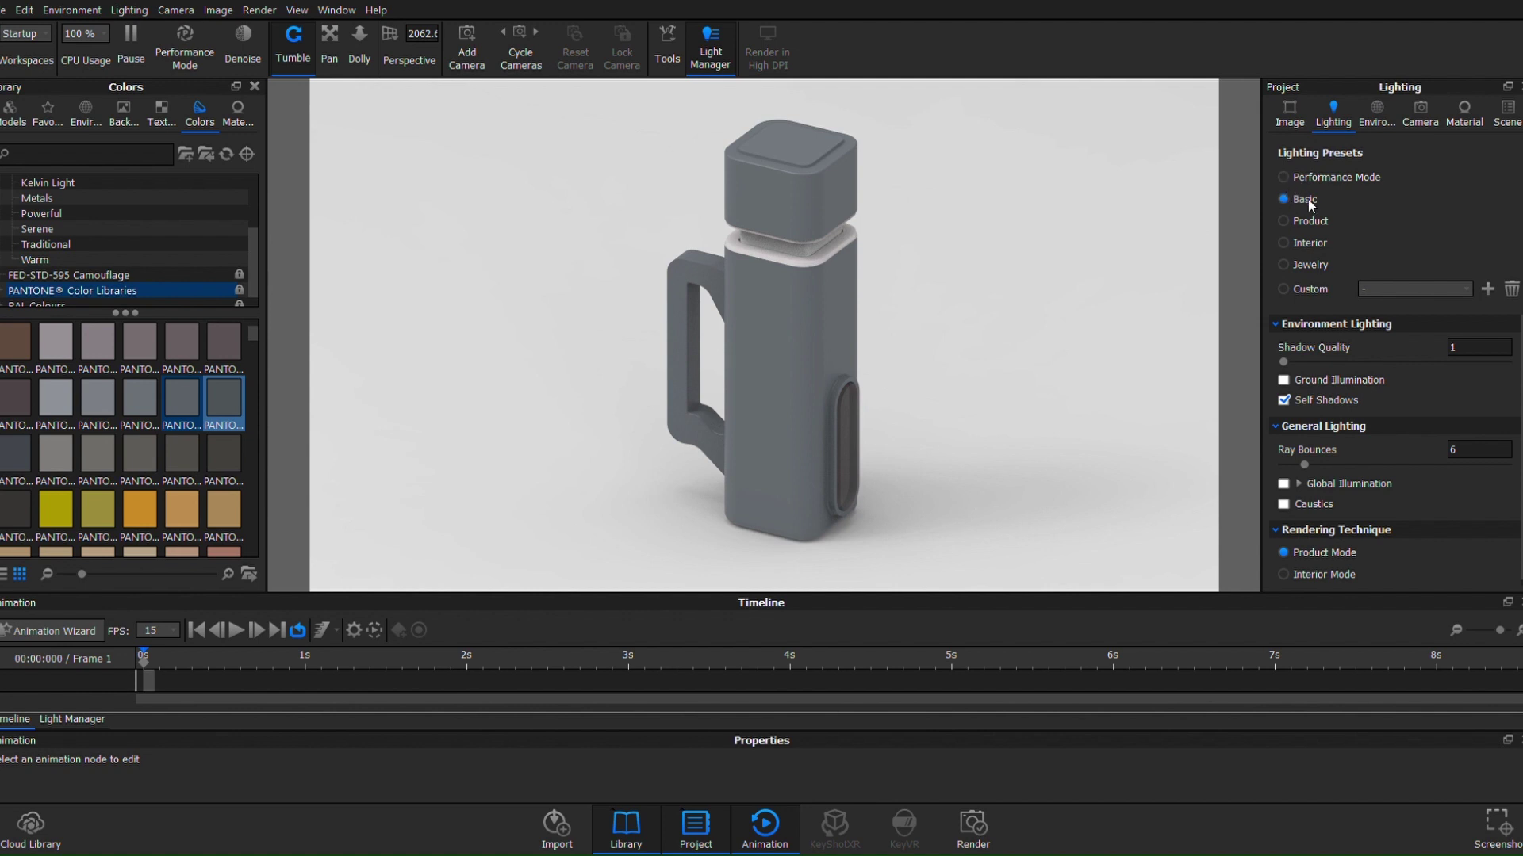
left_click(1284, 179)
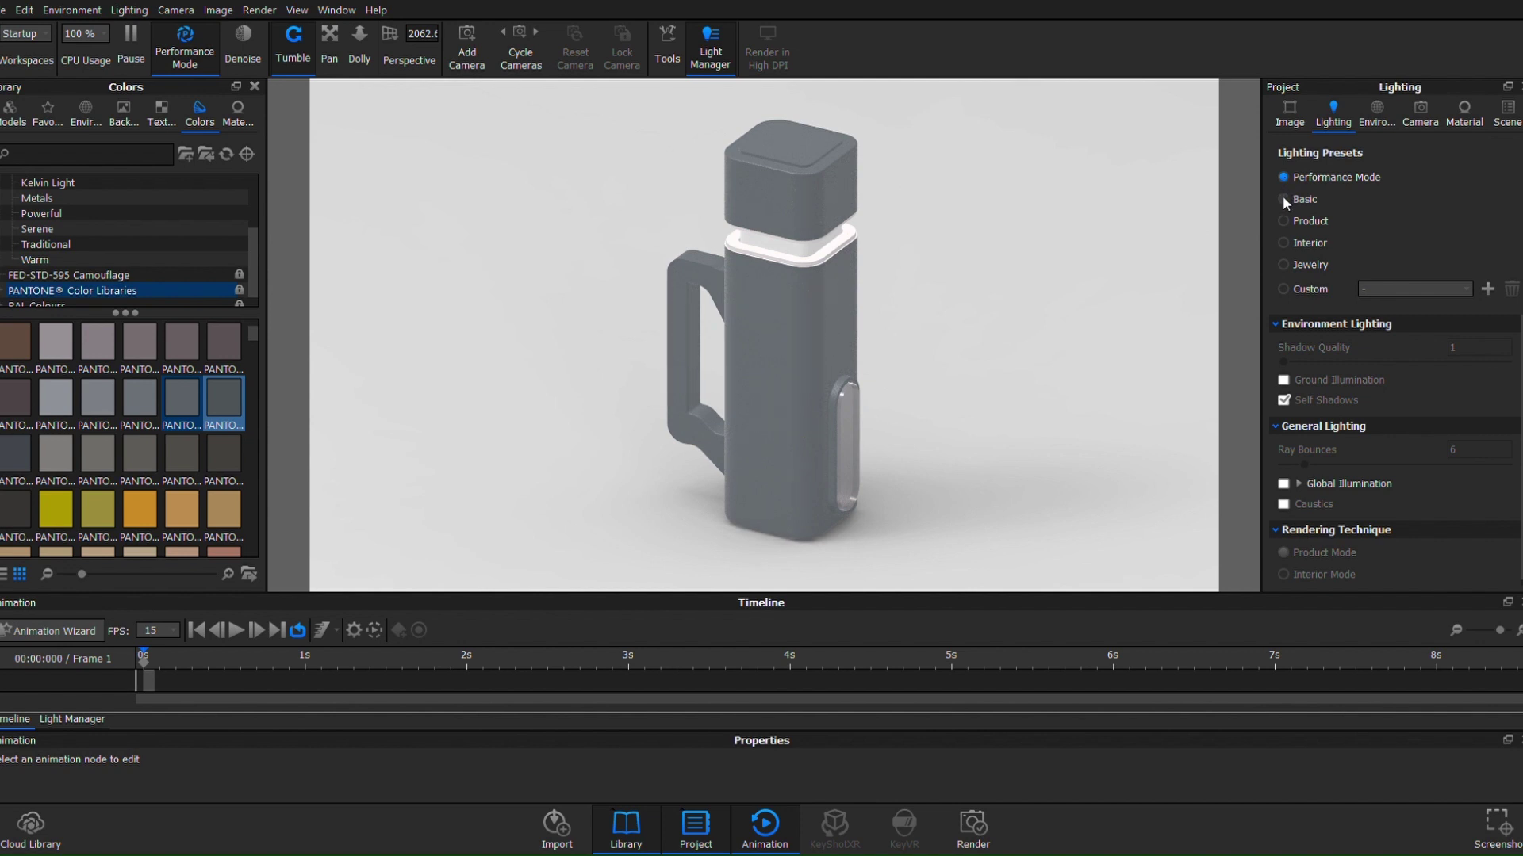
left_click(1284, 198)
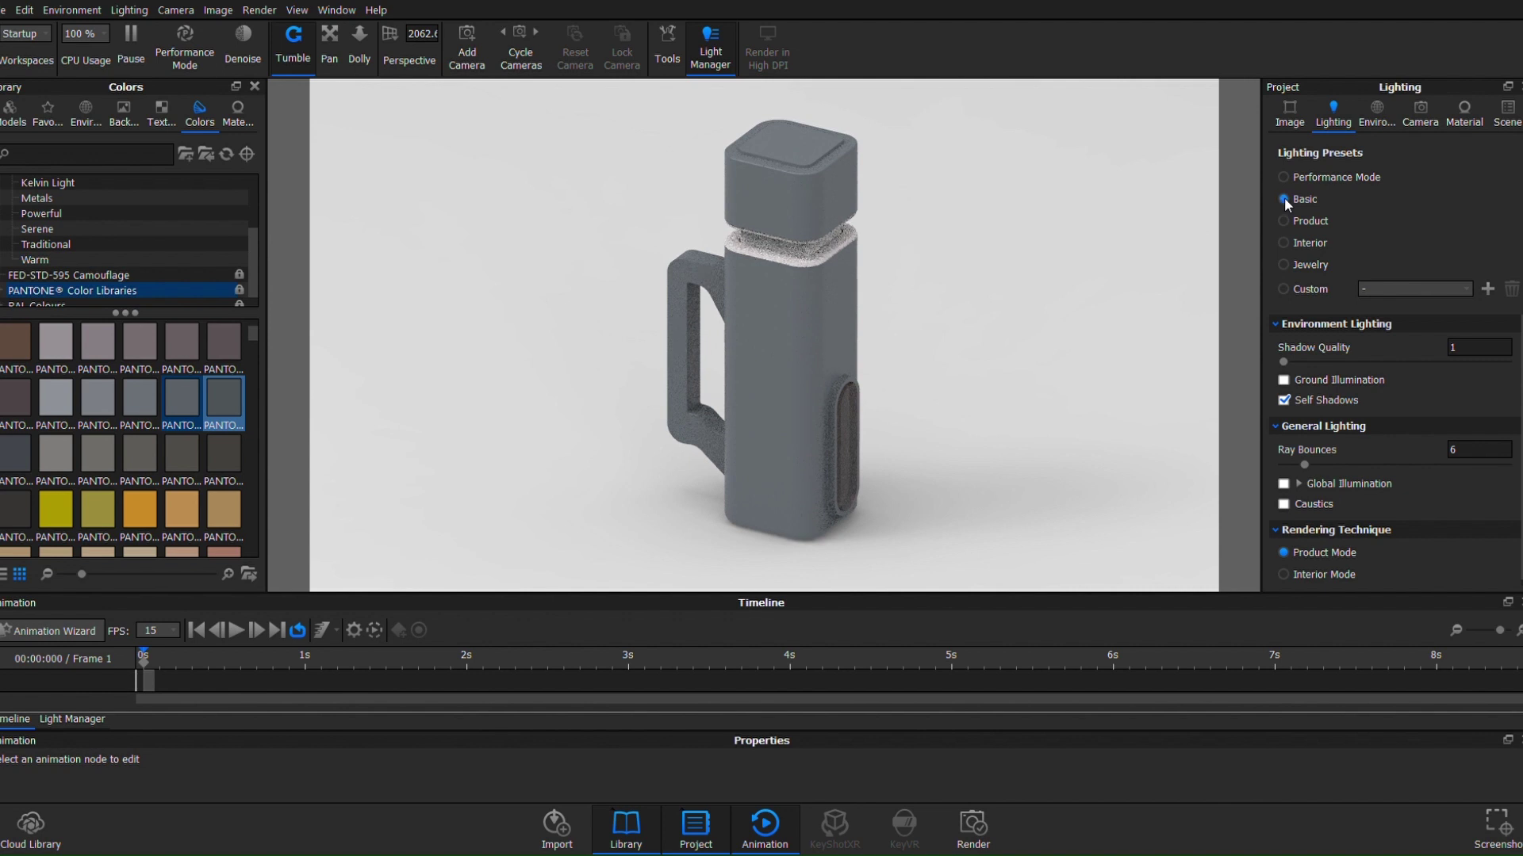
left_click(1285, 219)
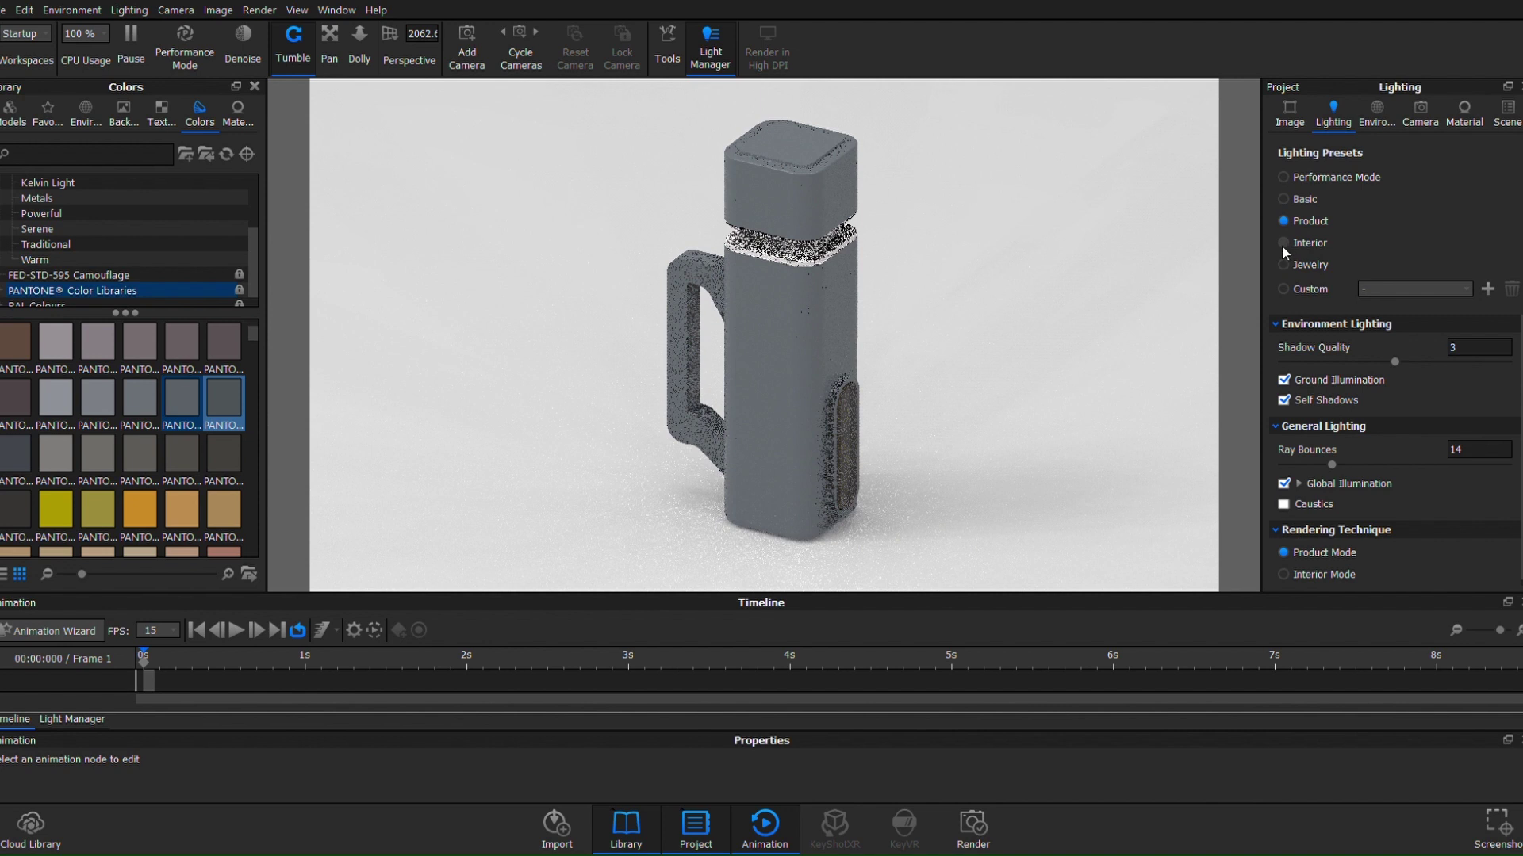
left_click(1283, 243)
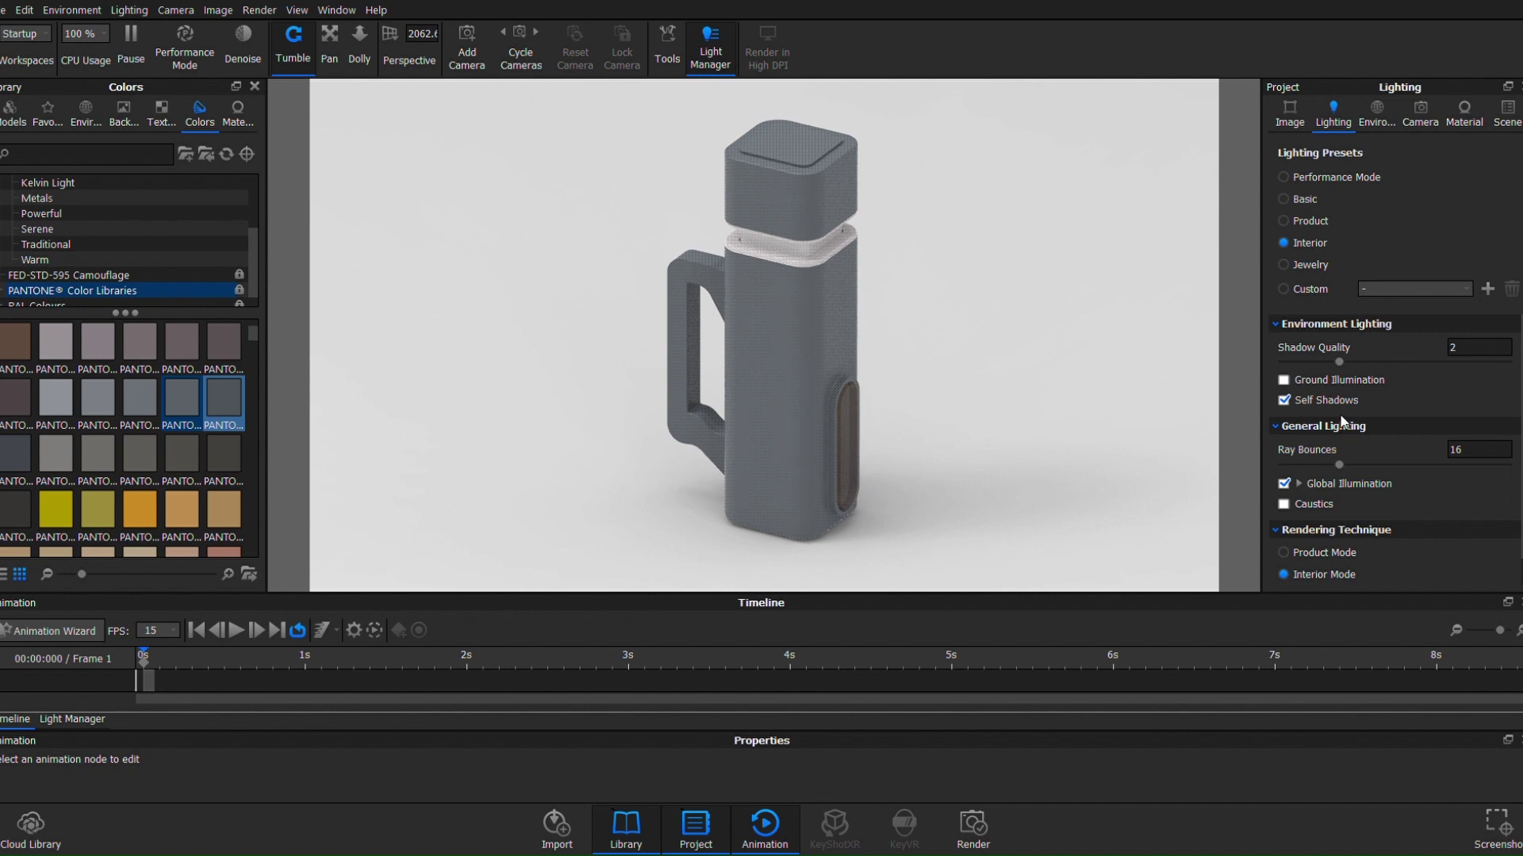
Compare ground and global illumination on Basic, then reset Basic with both off.
left_click(1283, 199)
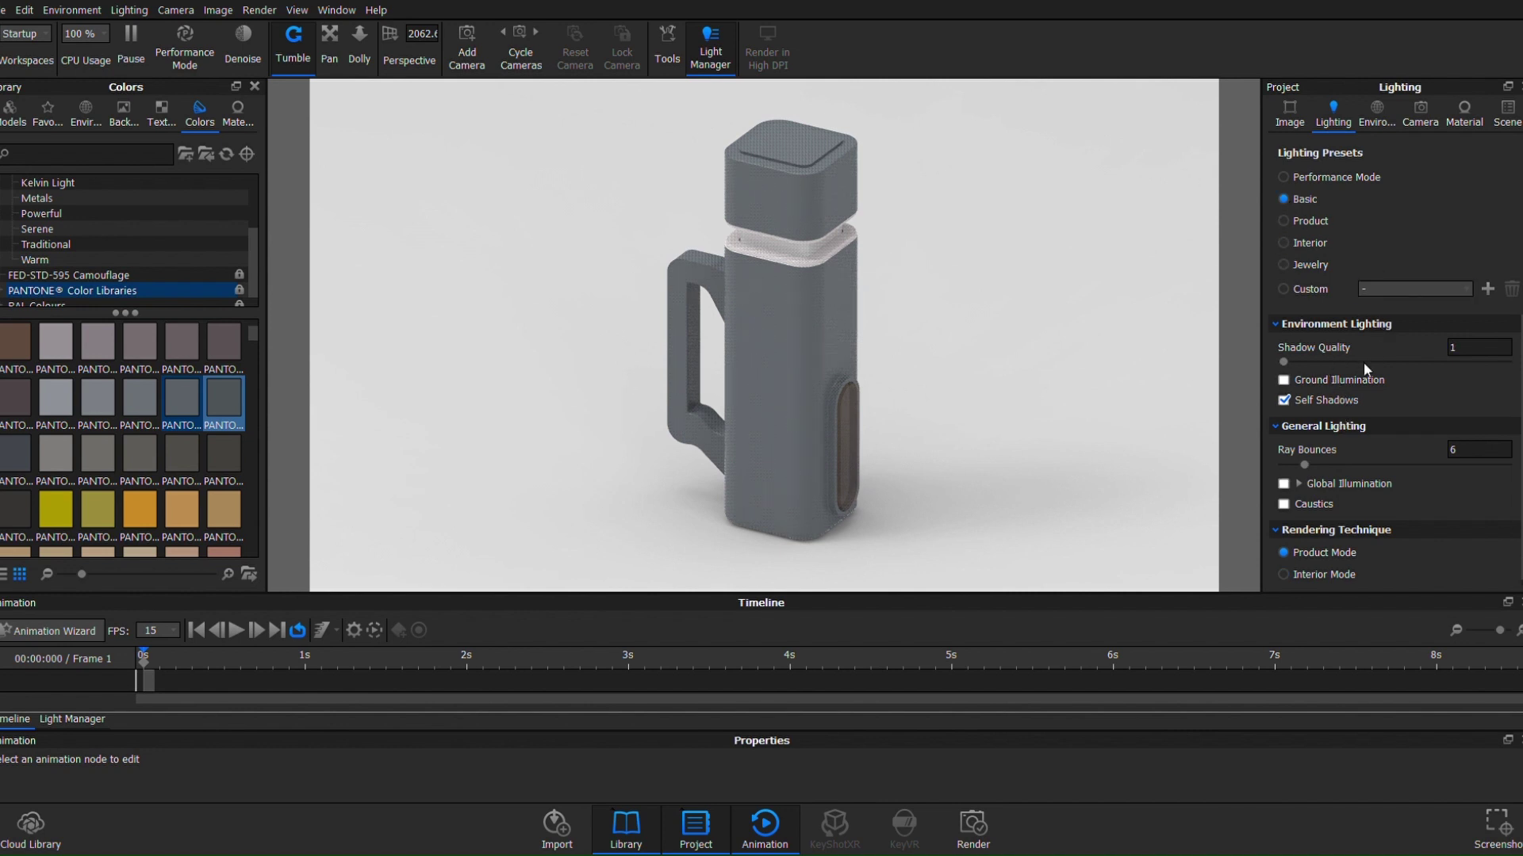
left_click(1283, 380)
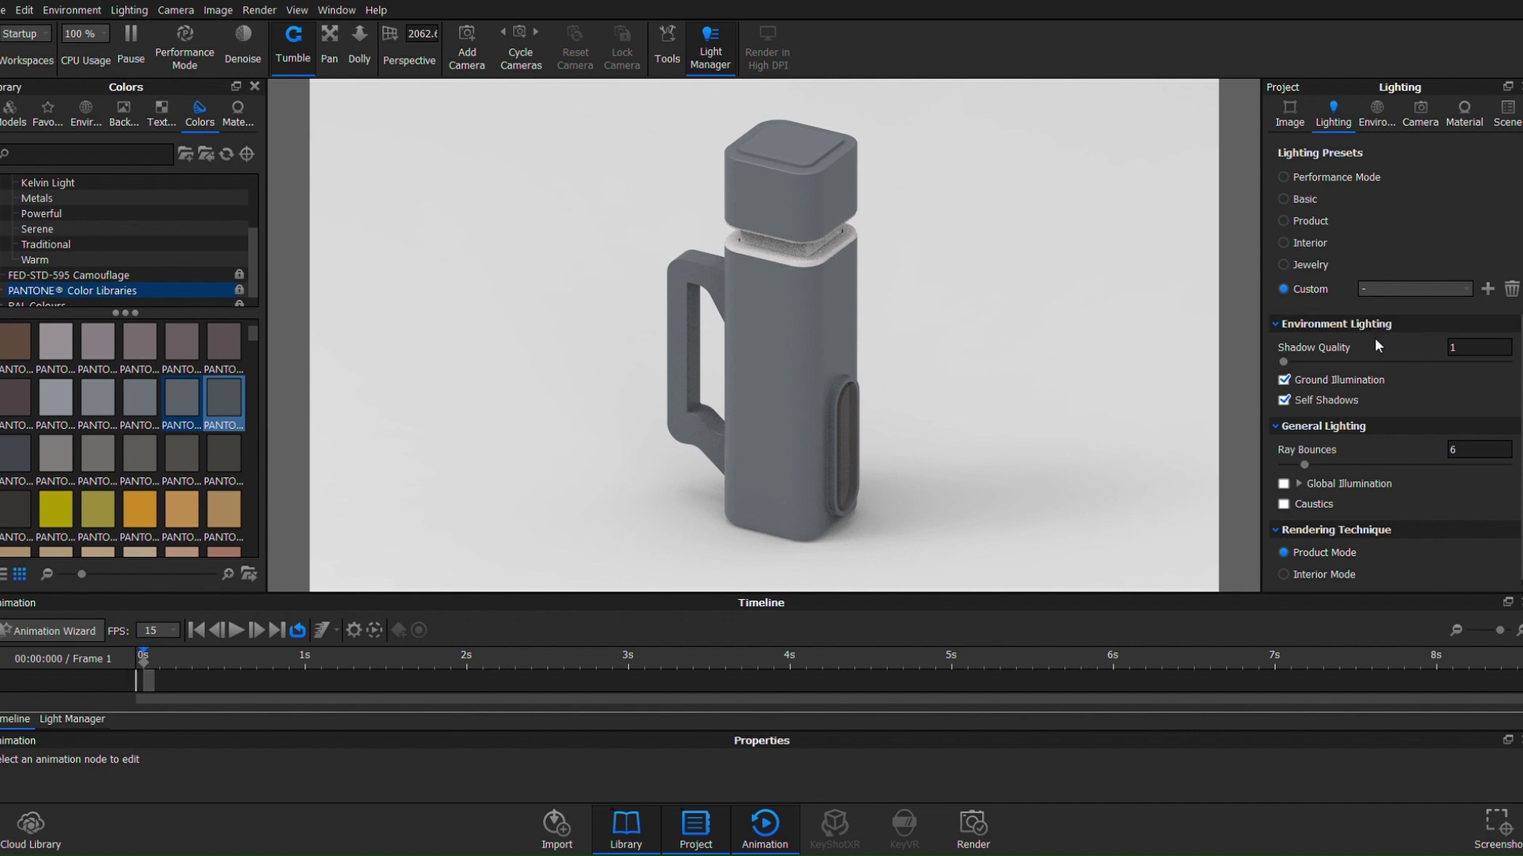
left_click(1284, 483)
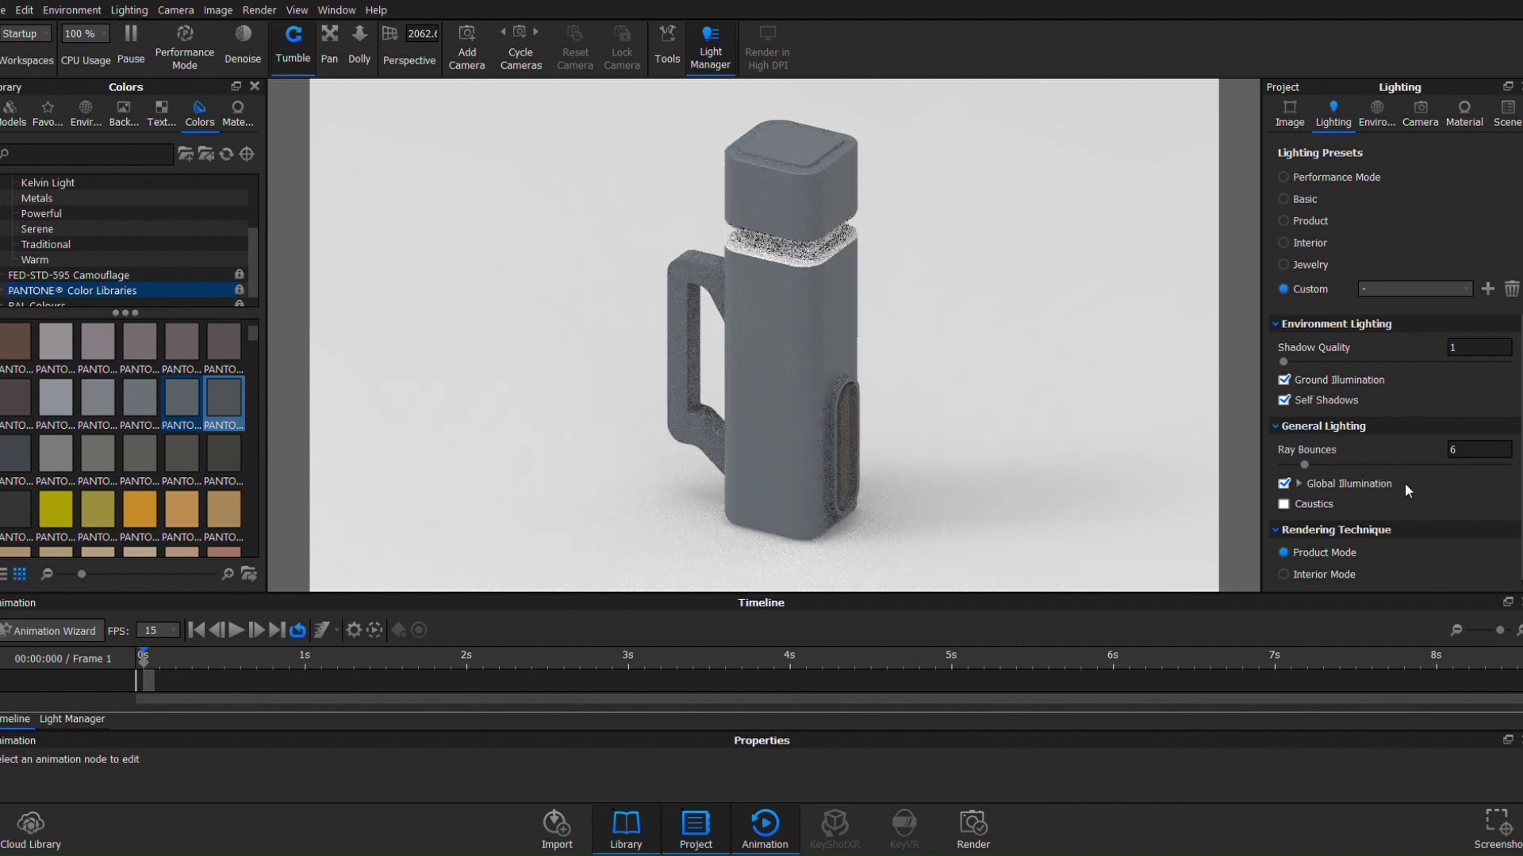
left_click(1285, 479)
left_click(1285, 375)
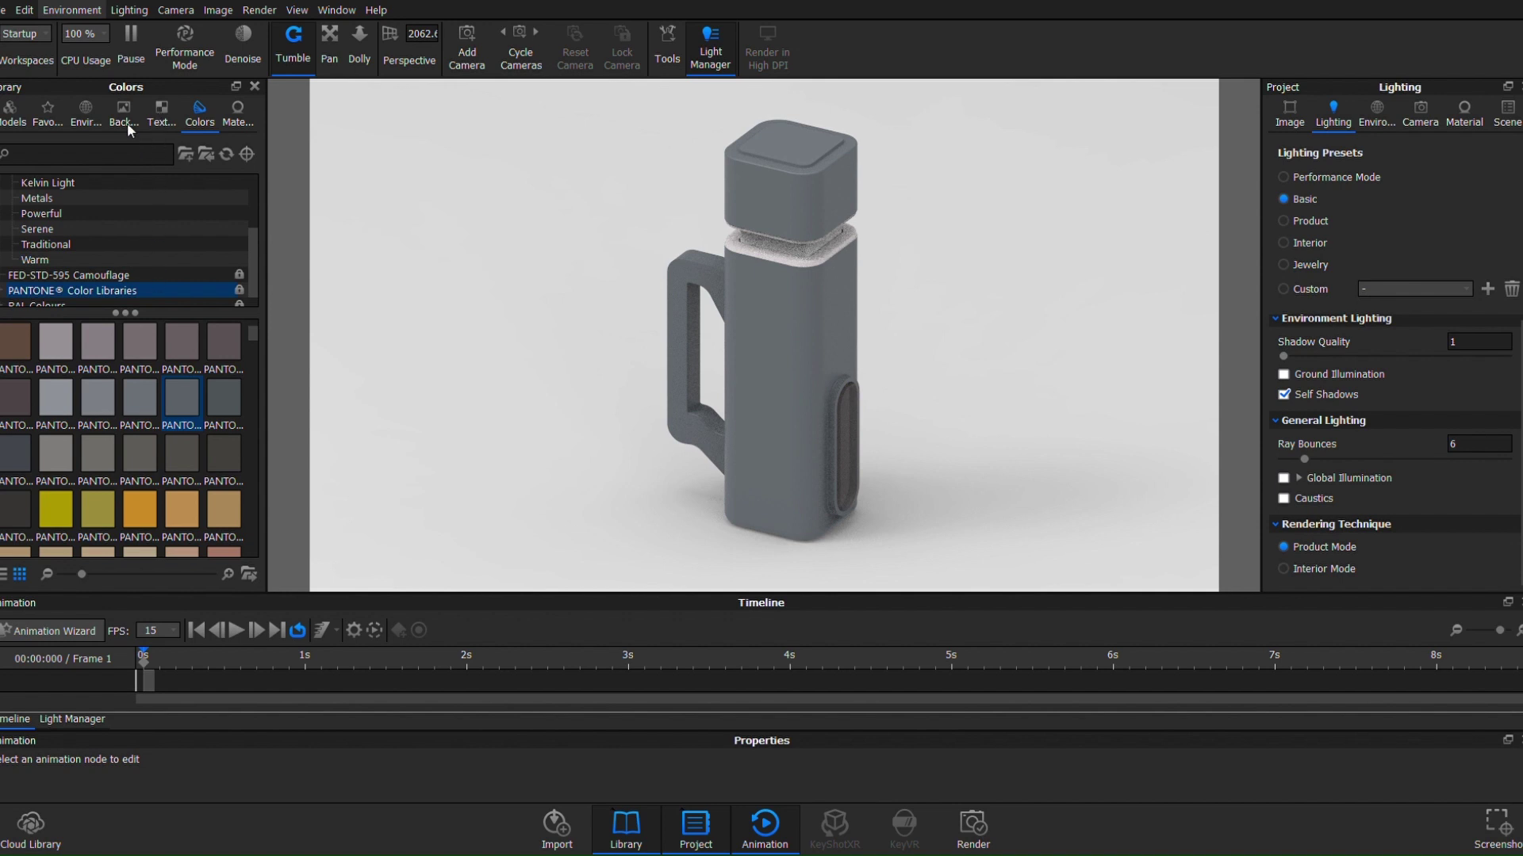
Apply the Black Ceiling environment and set its brightness to 0.276 and contrast to 1.782.
left_click(82, 117)
left_click_drag(153, 414, 575, 547)
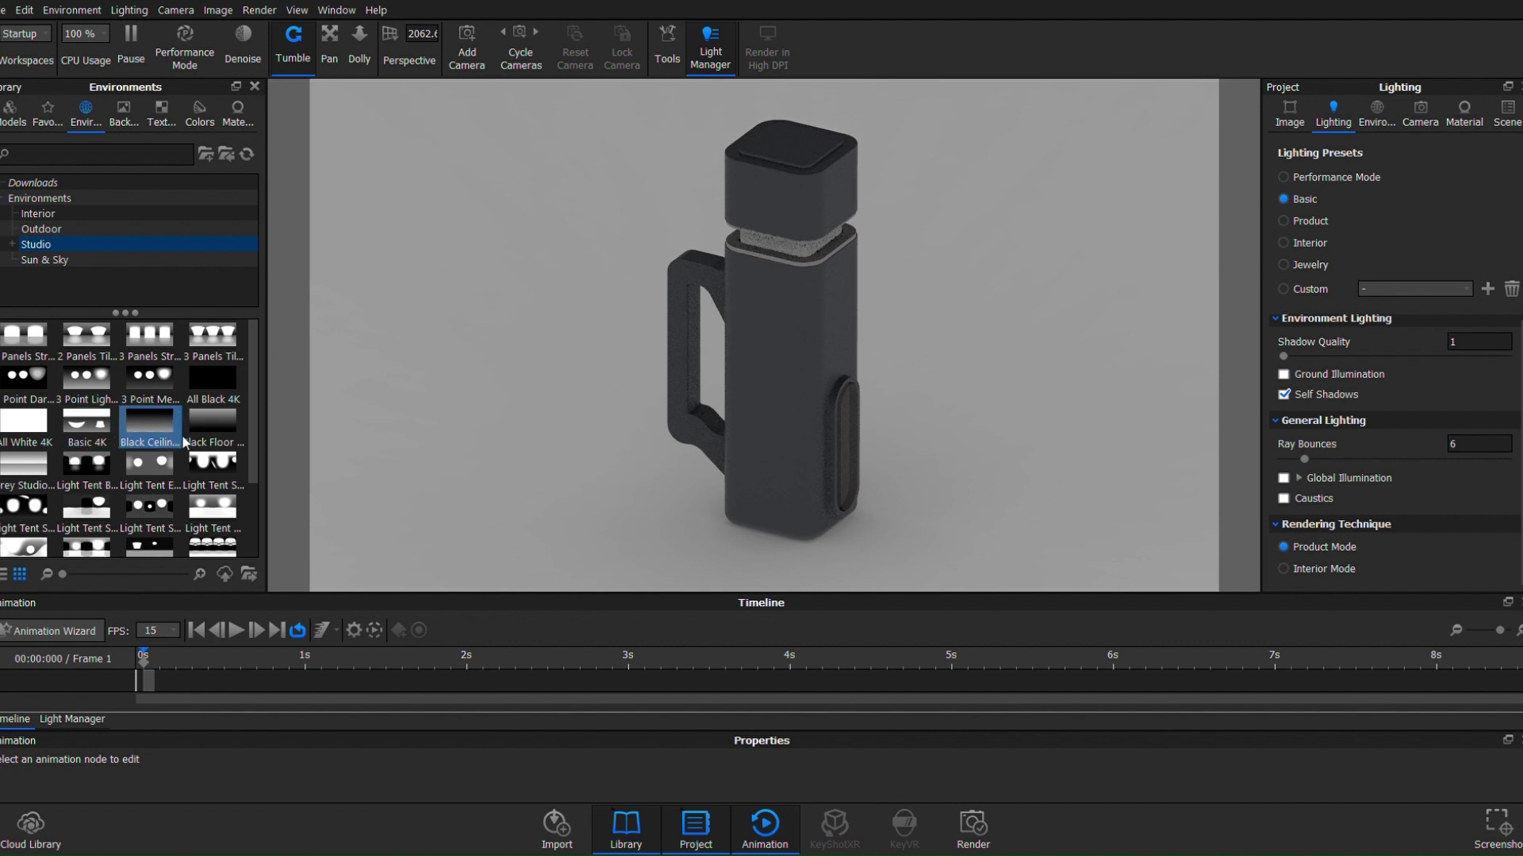
left_click(1379, 118)
left_click_drag(1394, 444, 1313, 445)
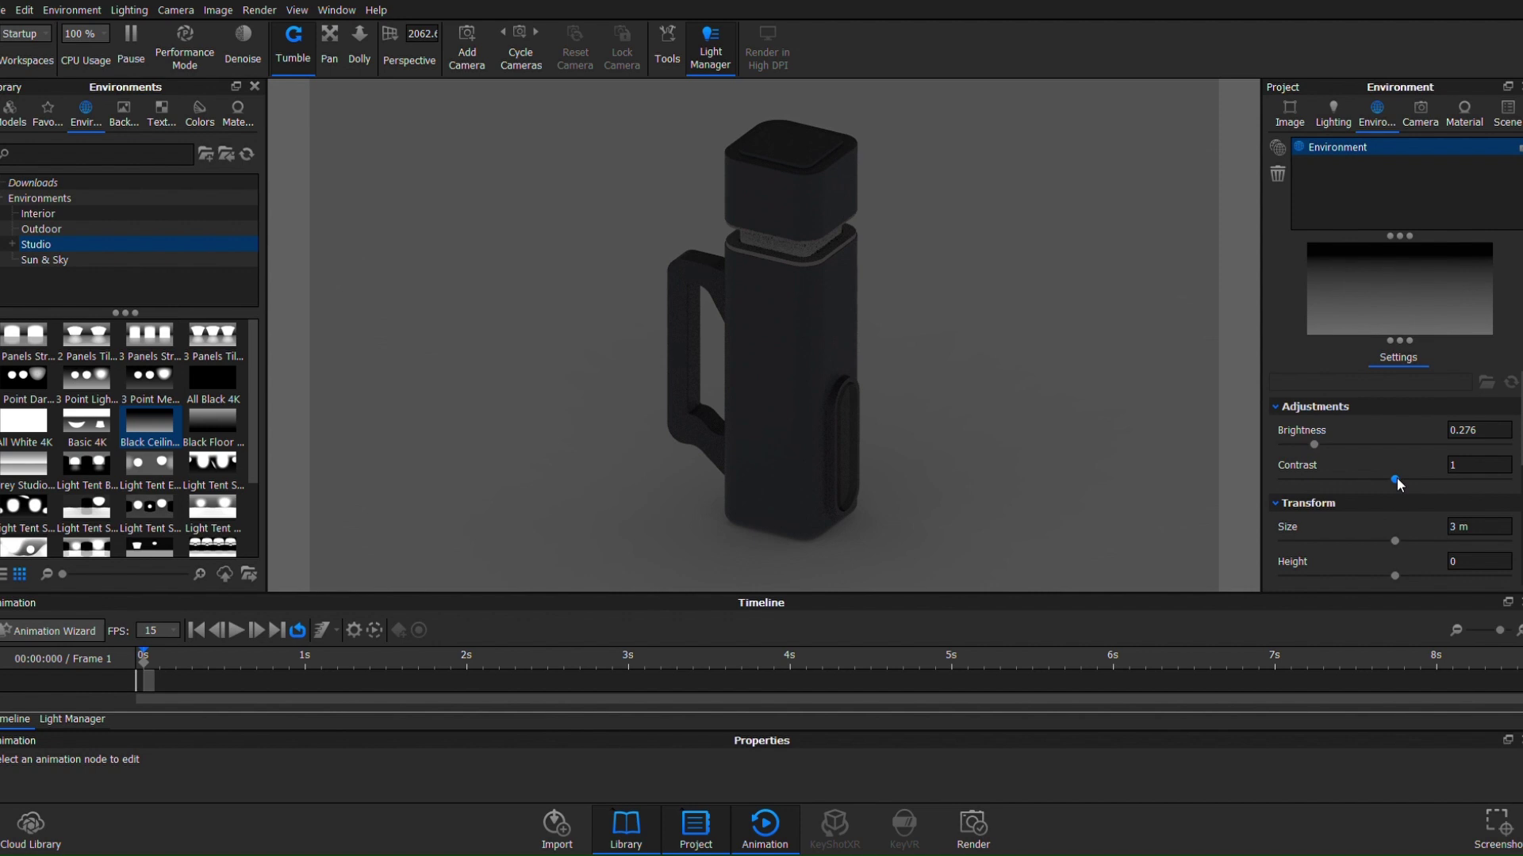
left_click_drag(1398, 478, 1488, 485)
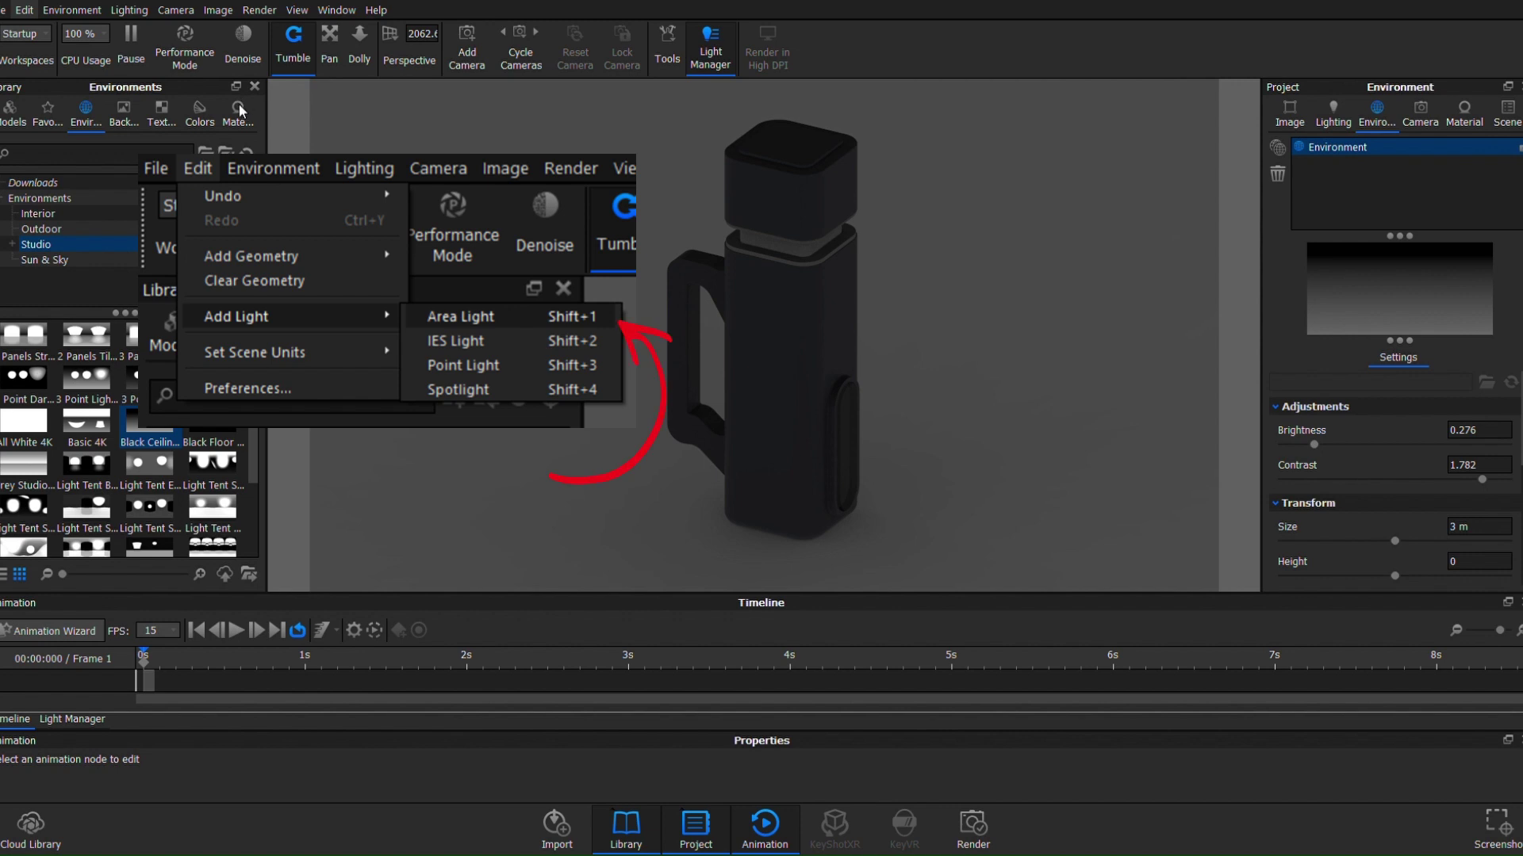
Add an area light with Shift+1, deleting and restoring it once.
key("shift+1")
left_click(890, 570)
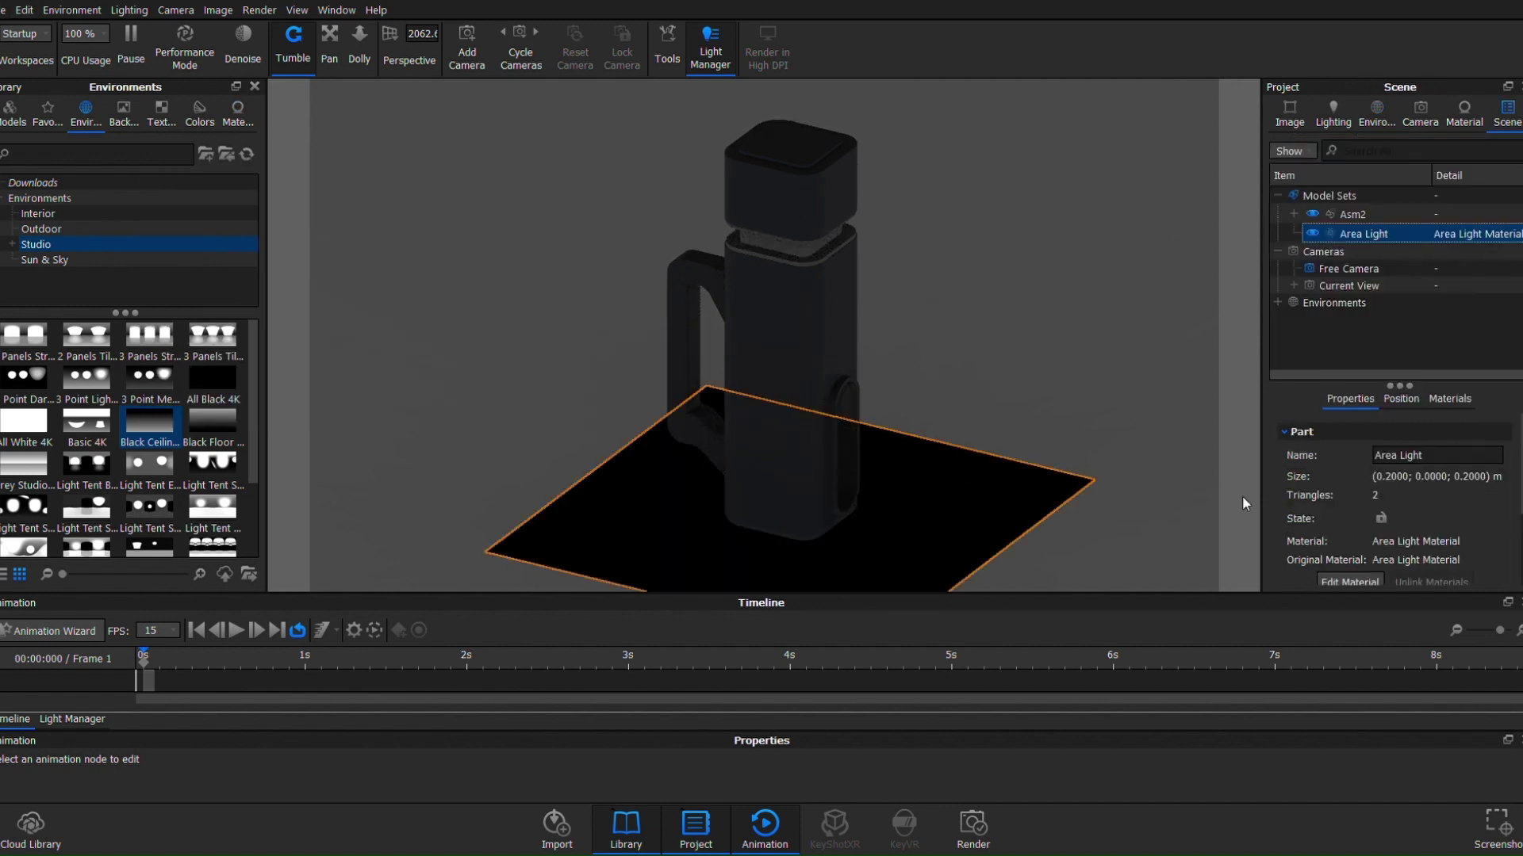
key("Delete")
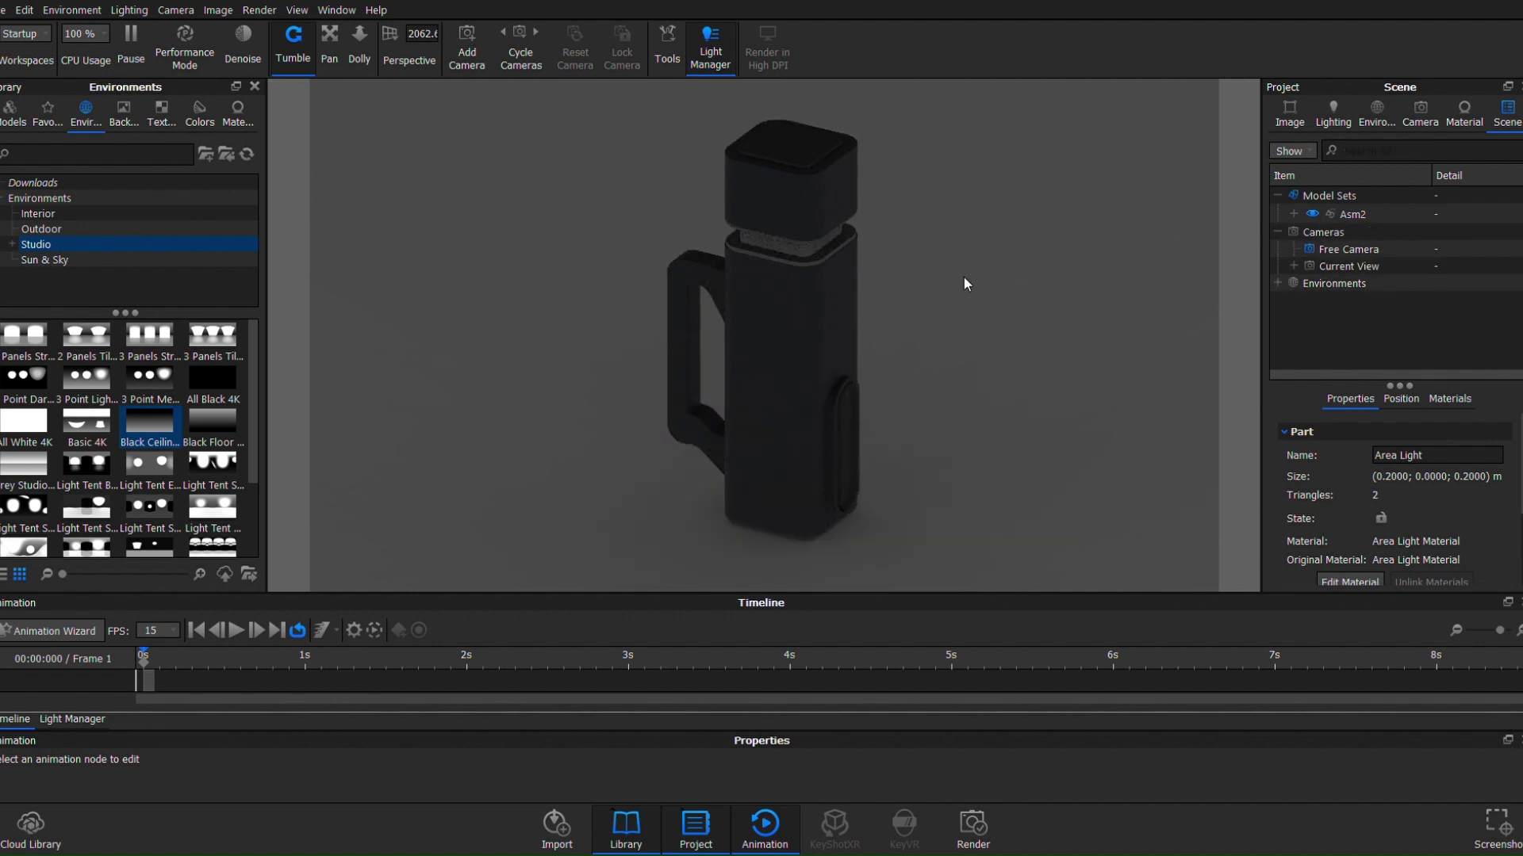
key("ctrl+z")
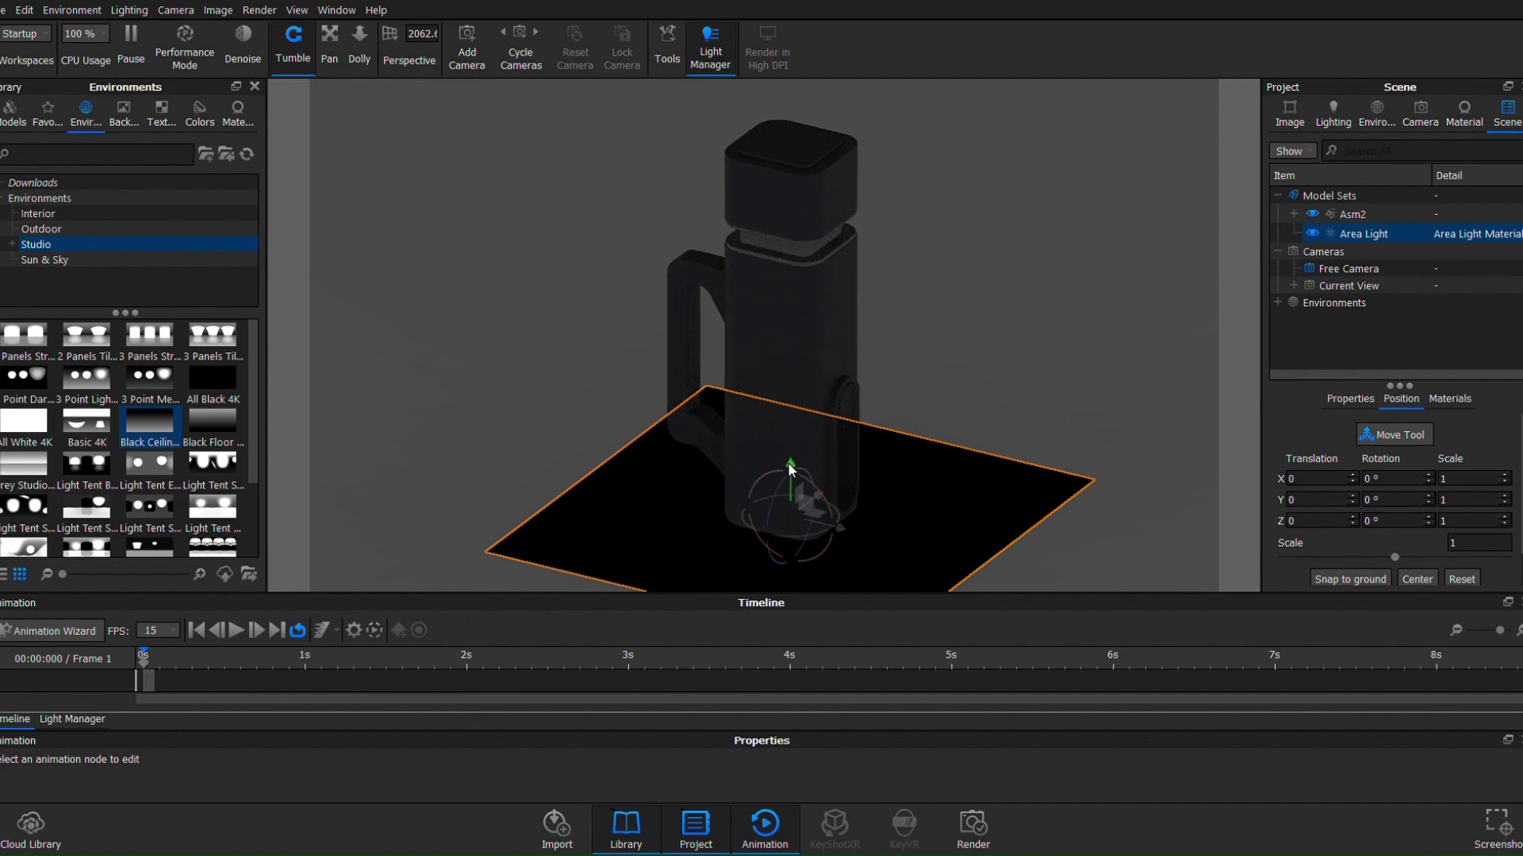
Move the area light above the bottle to Y 0.2696 and Z 0.0974.
left_click_drag(787, 466, 789, 70)
scroll(878, 336, "down", 5)
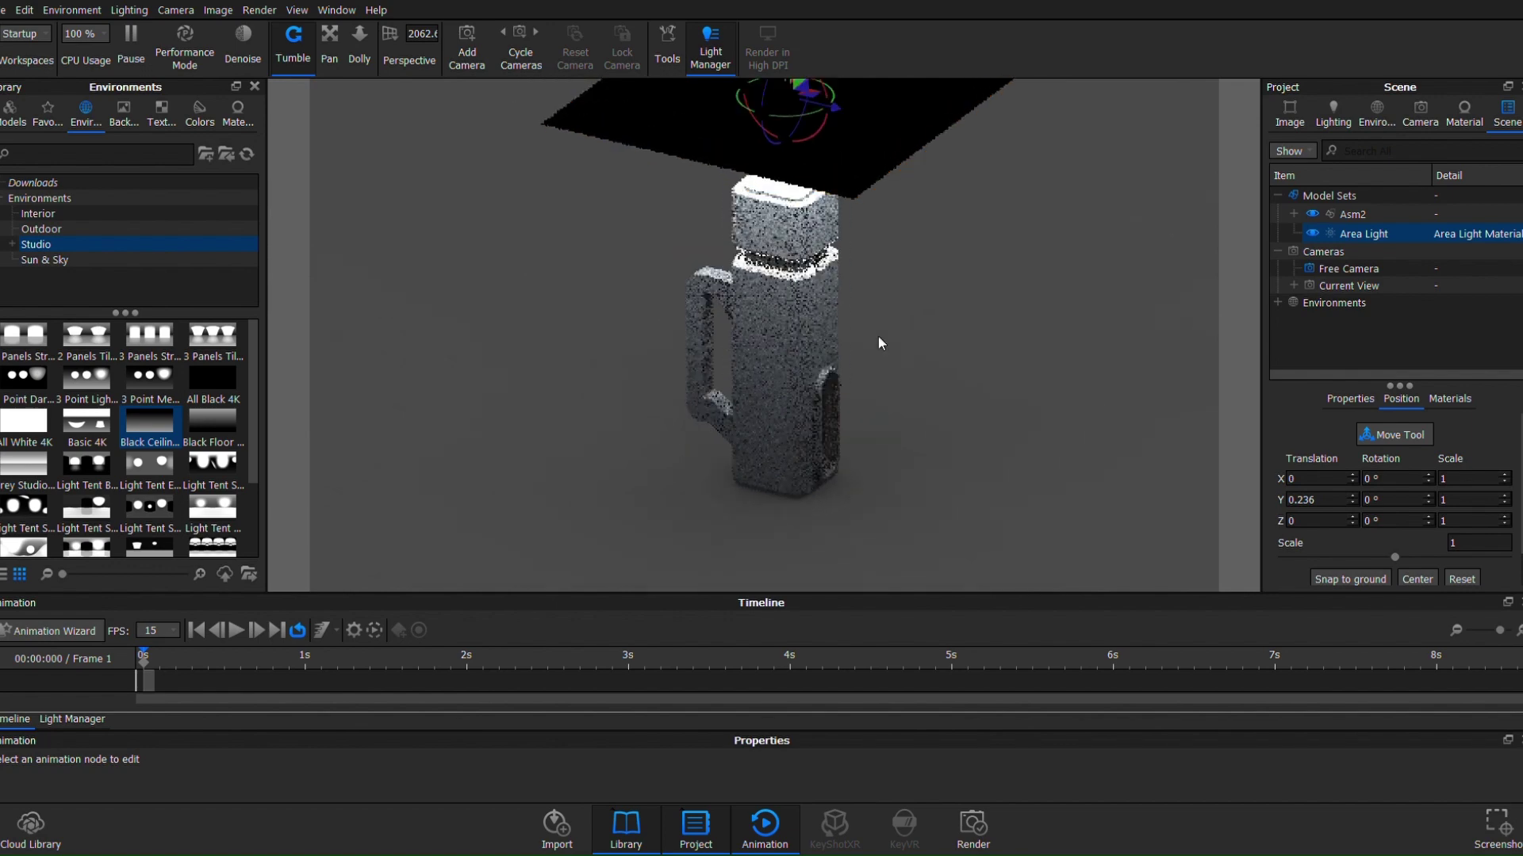
left_click_drag(783, 115, 783, 78)
scroll(750, 183, "up", 2)
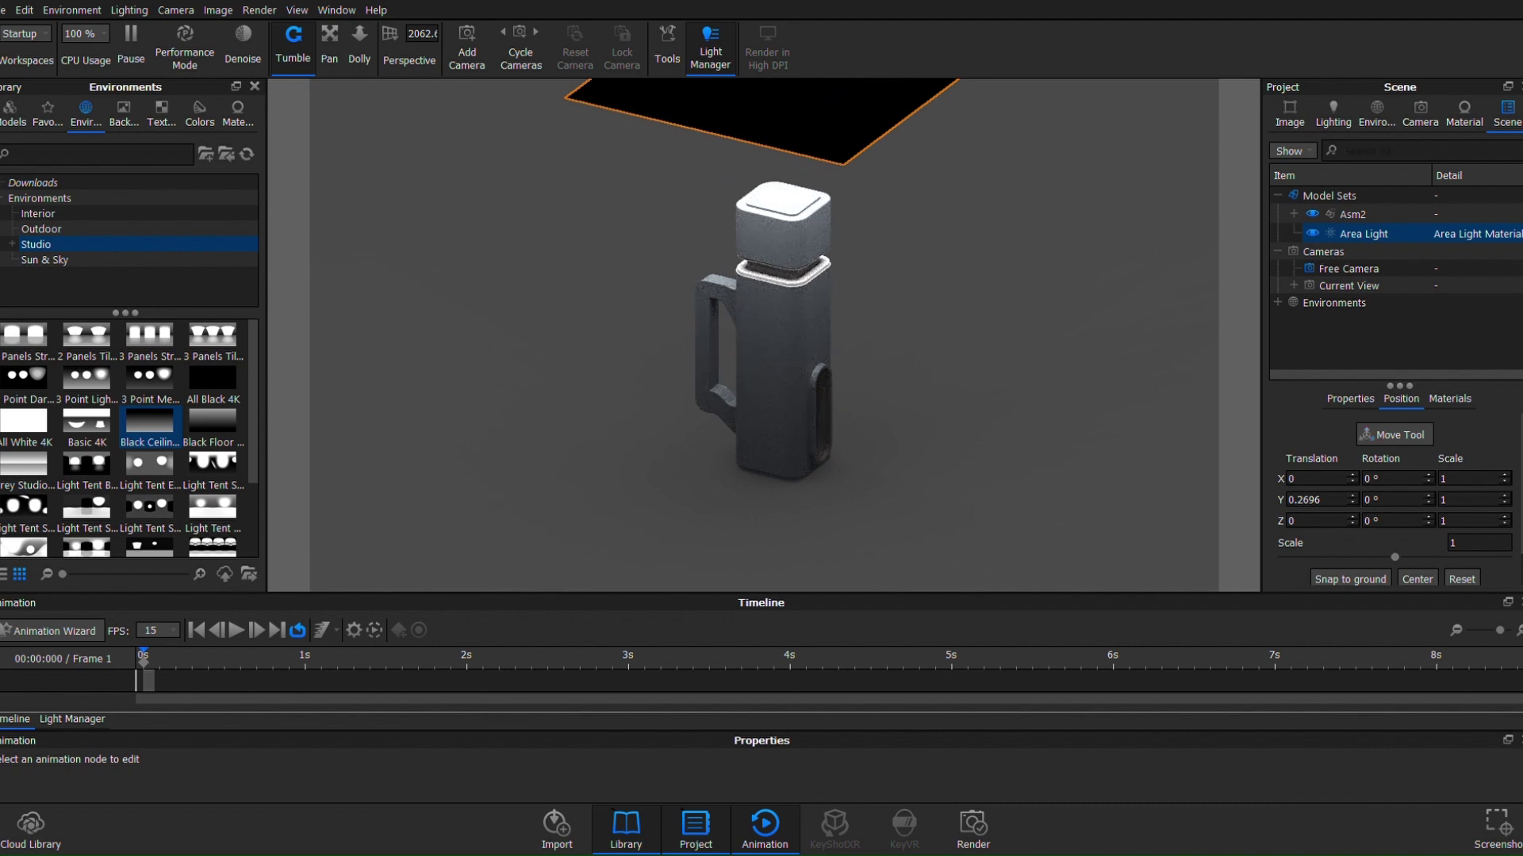
left_click(1395, 434)
left_click_drag(829, 80, 961, 131)
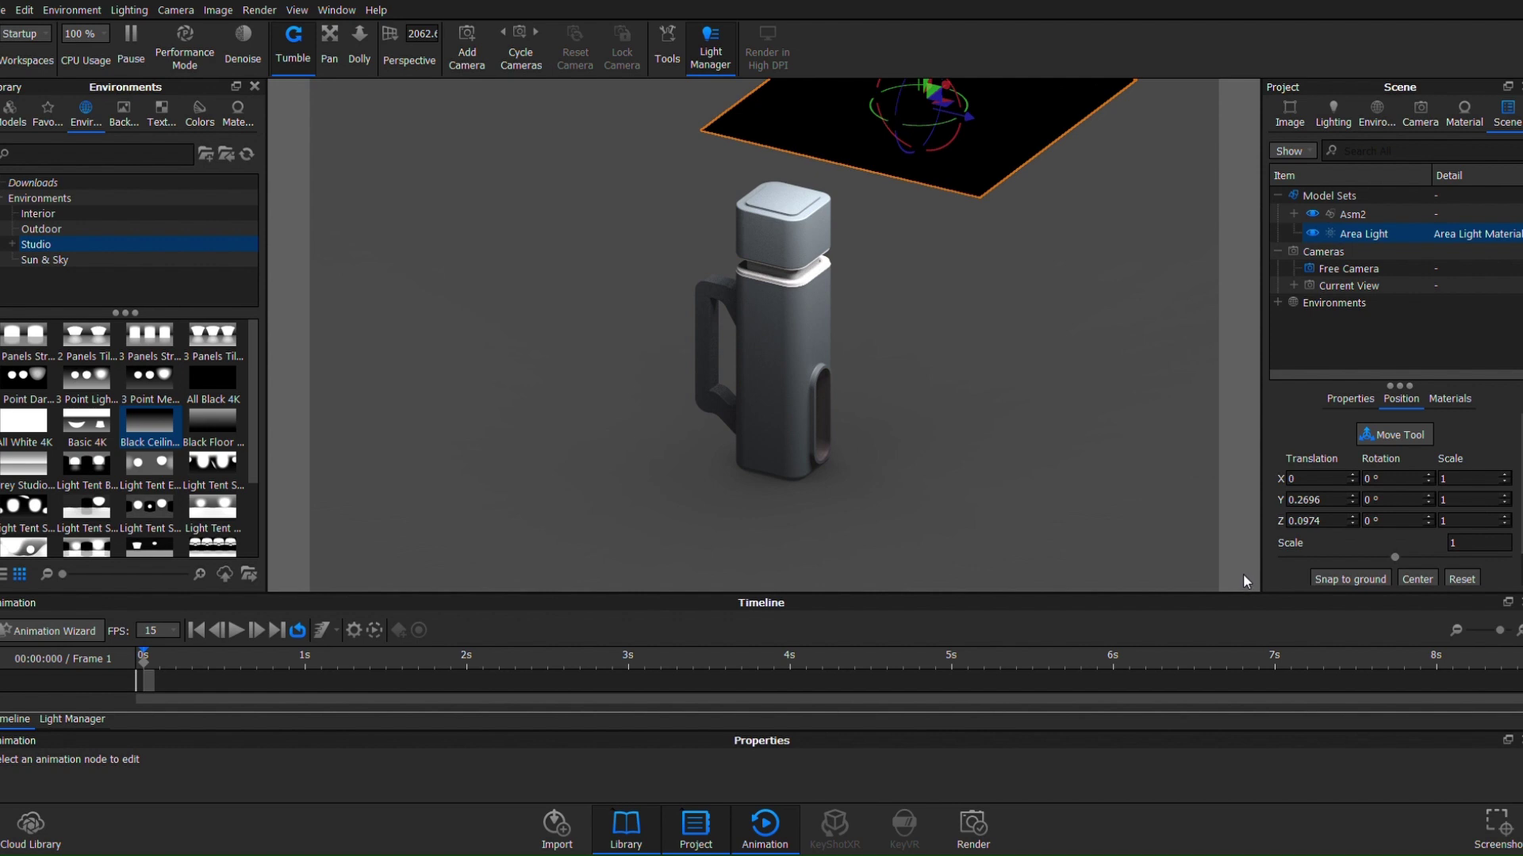
Enable ground illumination and global illumination in the custom lighting setup.
key("Escape")
left_click(1329, 120)
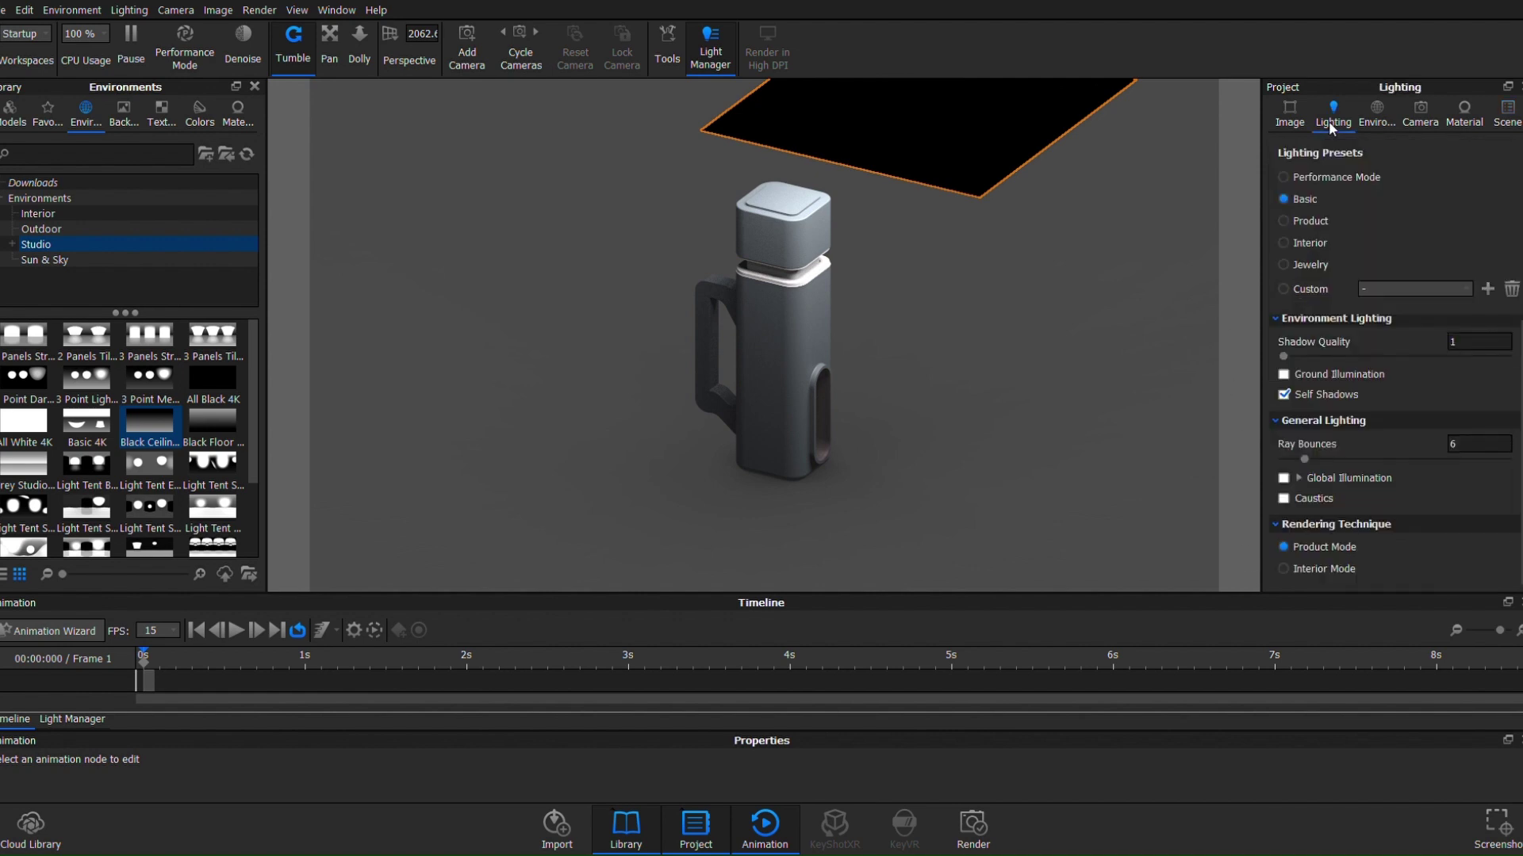
left_click(1284, 375)
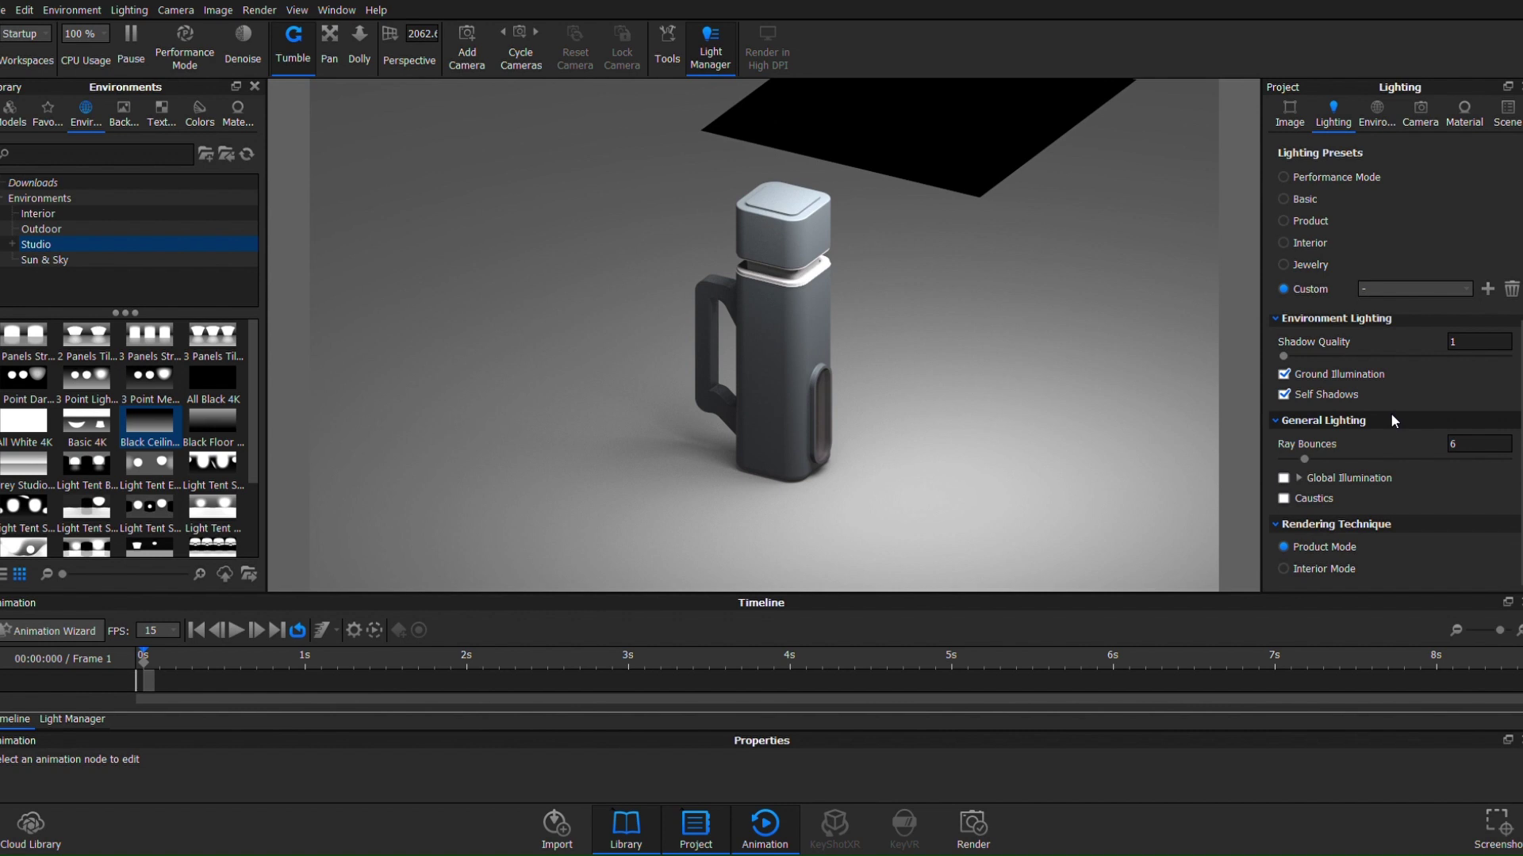
left_click(1284, 479)
Try a shiny white plastic, then give the bottle body a dark grey PANTONE colour and zoom in.
left_click(237, 115)
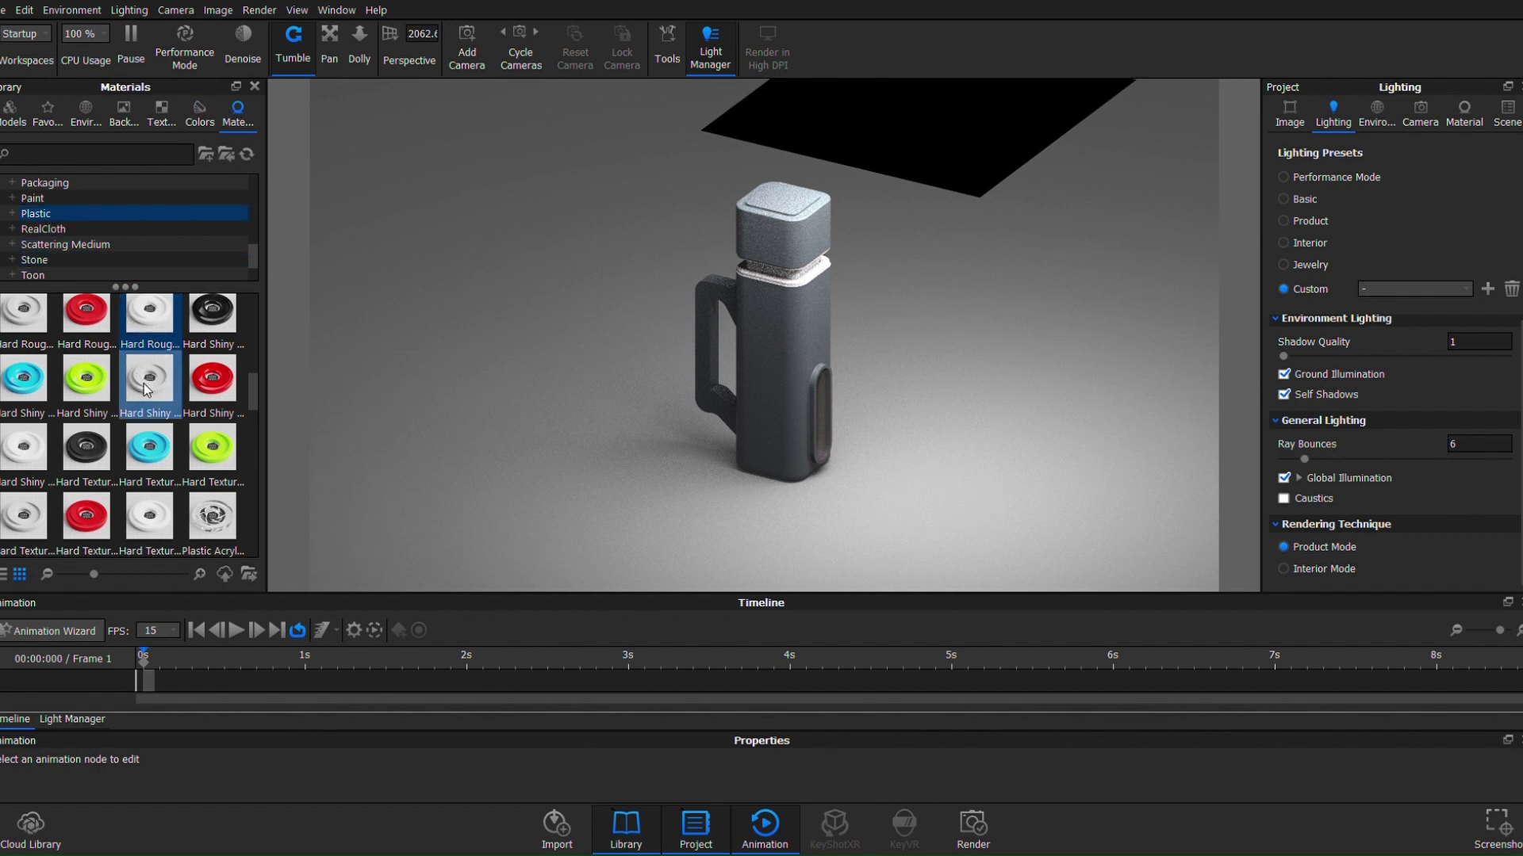
left_click_drag(145, 391, 788, 343)
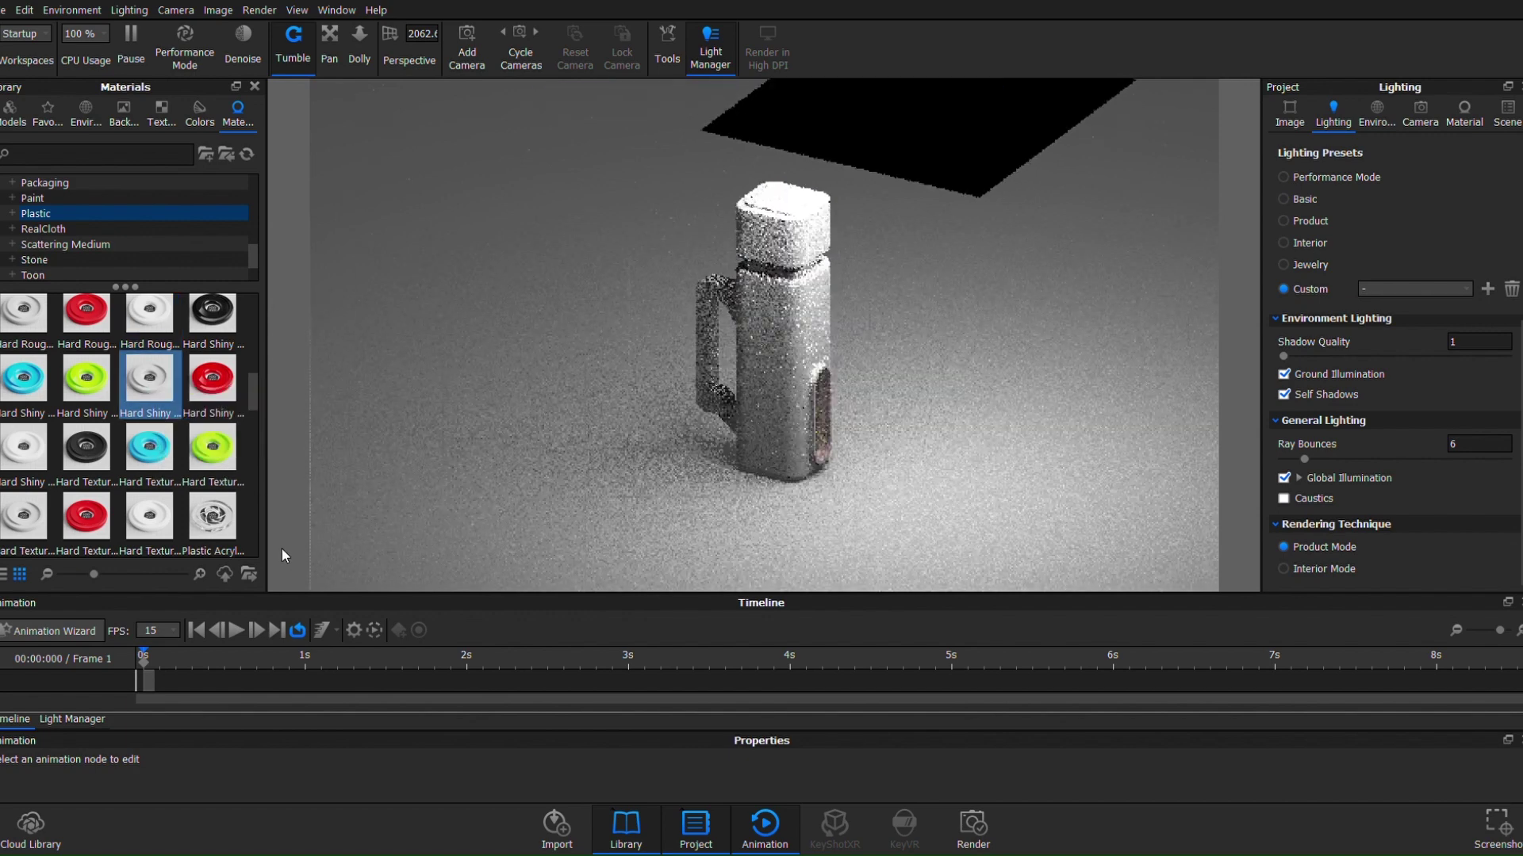
left_click(199, 117)
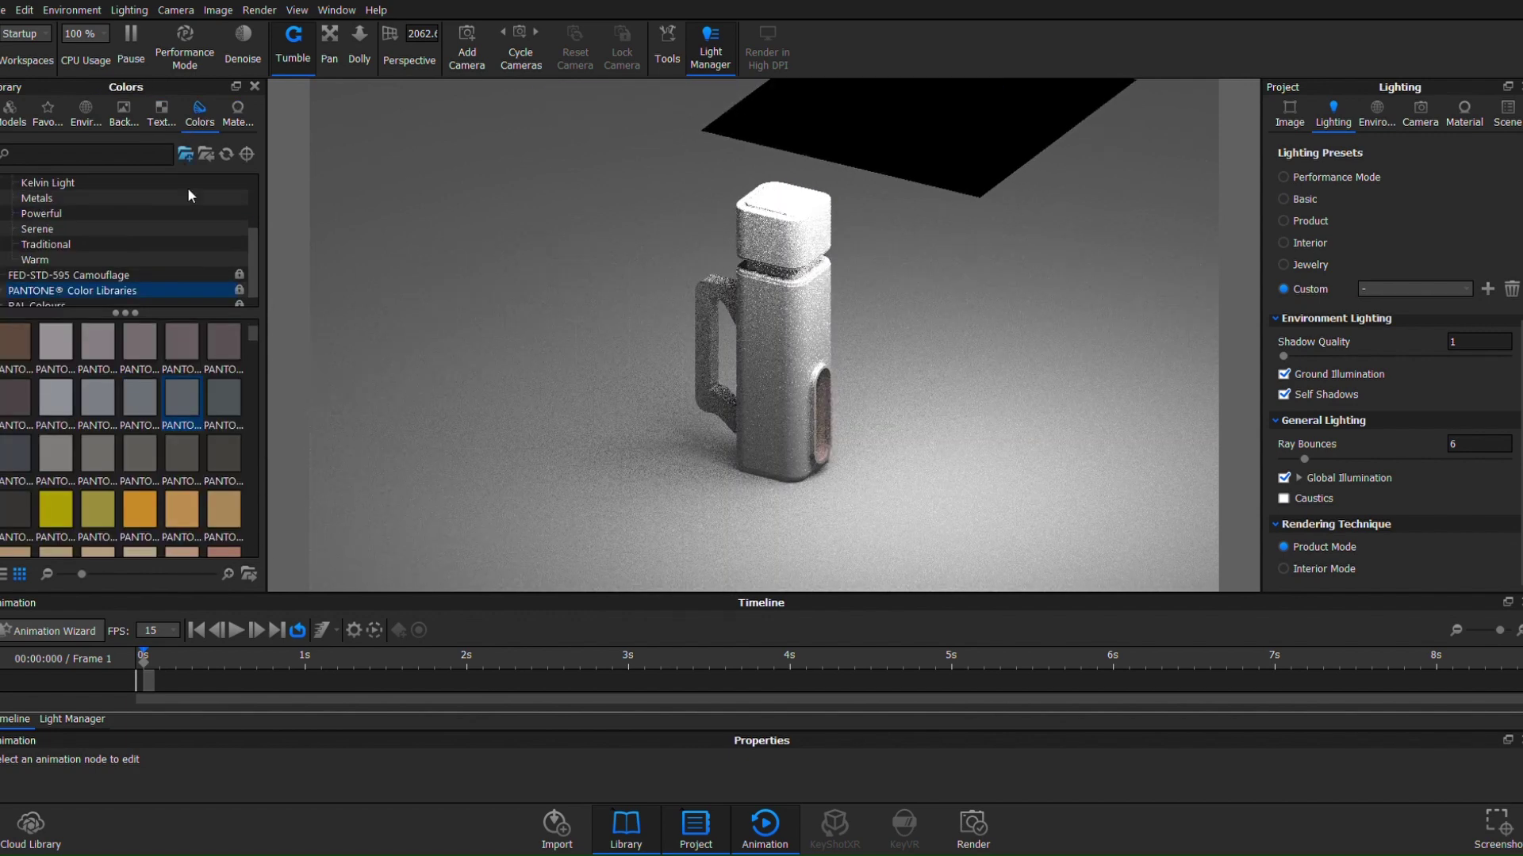
left_click_drag(183, 402, 757, 352)
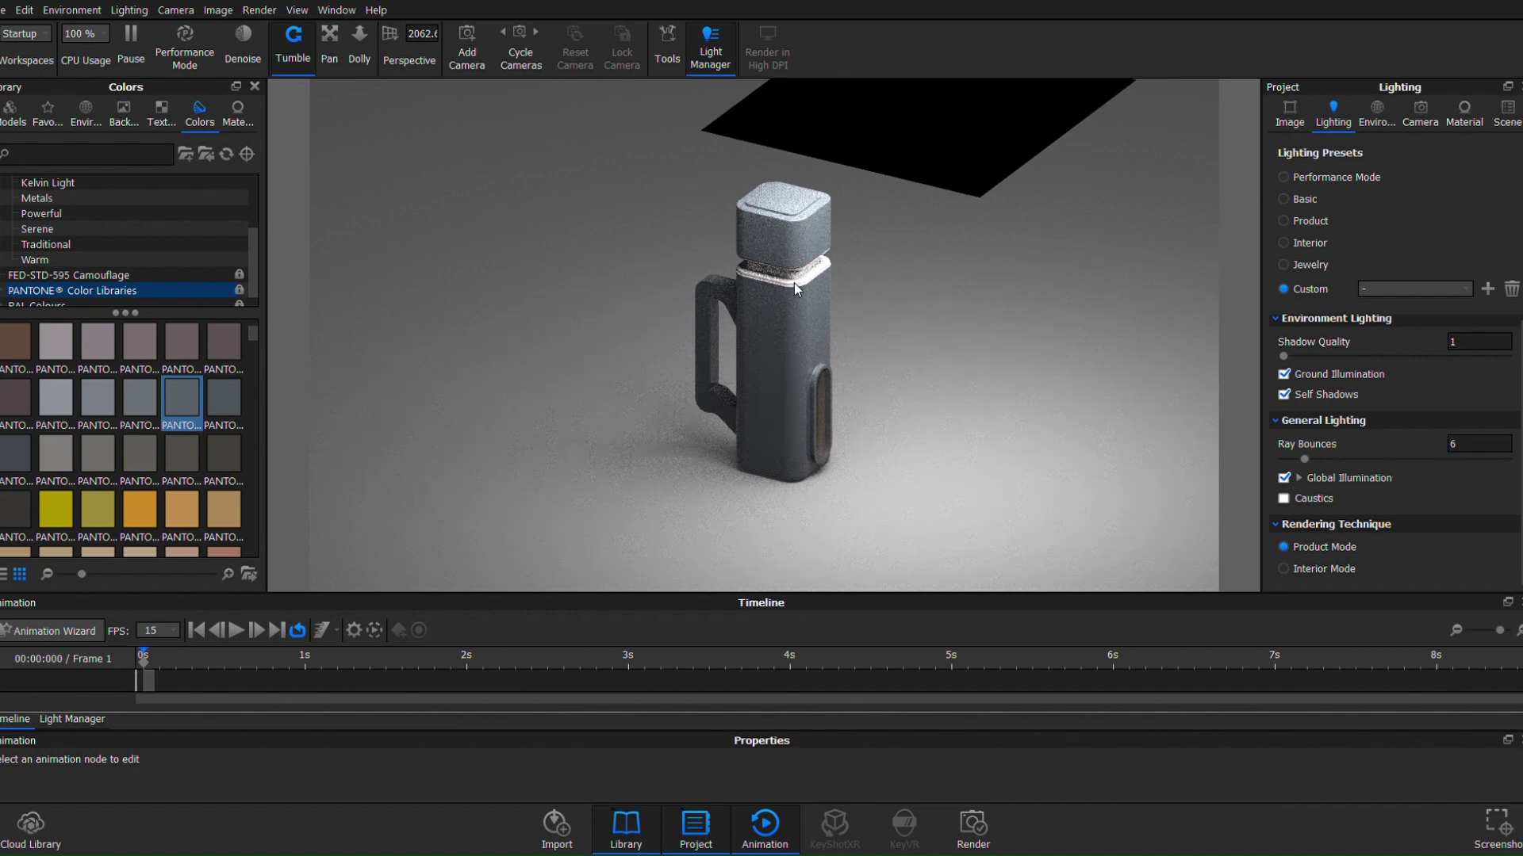
scroll(798, 290, "up", 3)
scroll(881, 311, "up", 2)
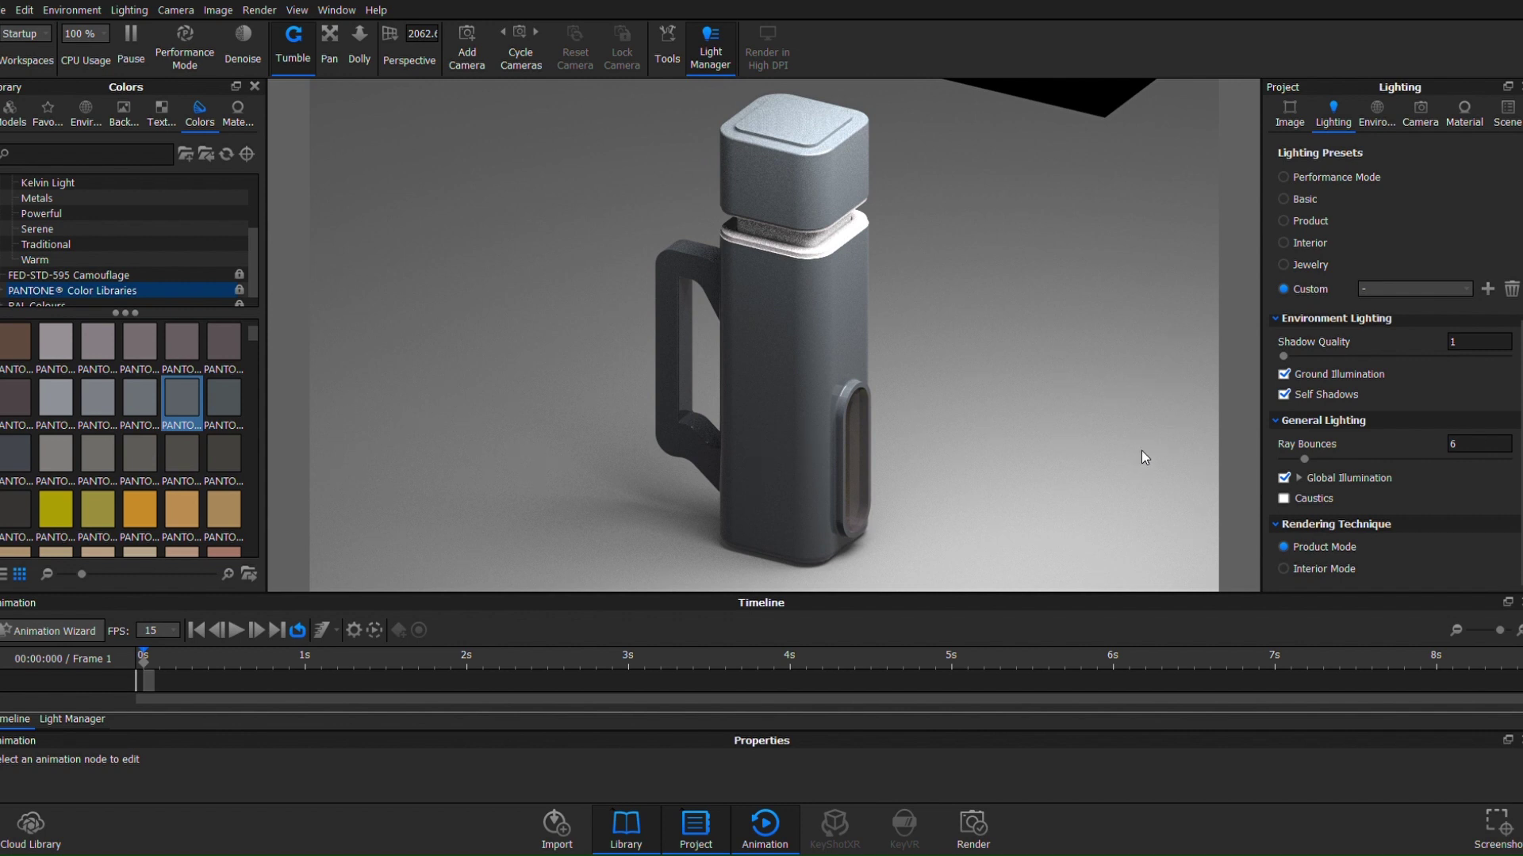
Lower the area light's power to 896 lumen.
left_click(1507, 115)
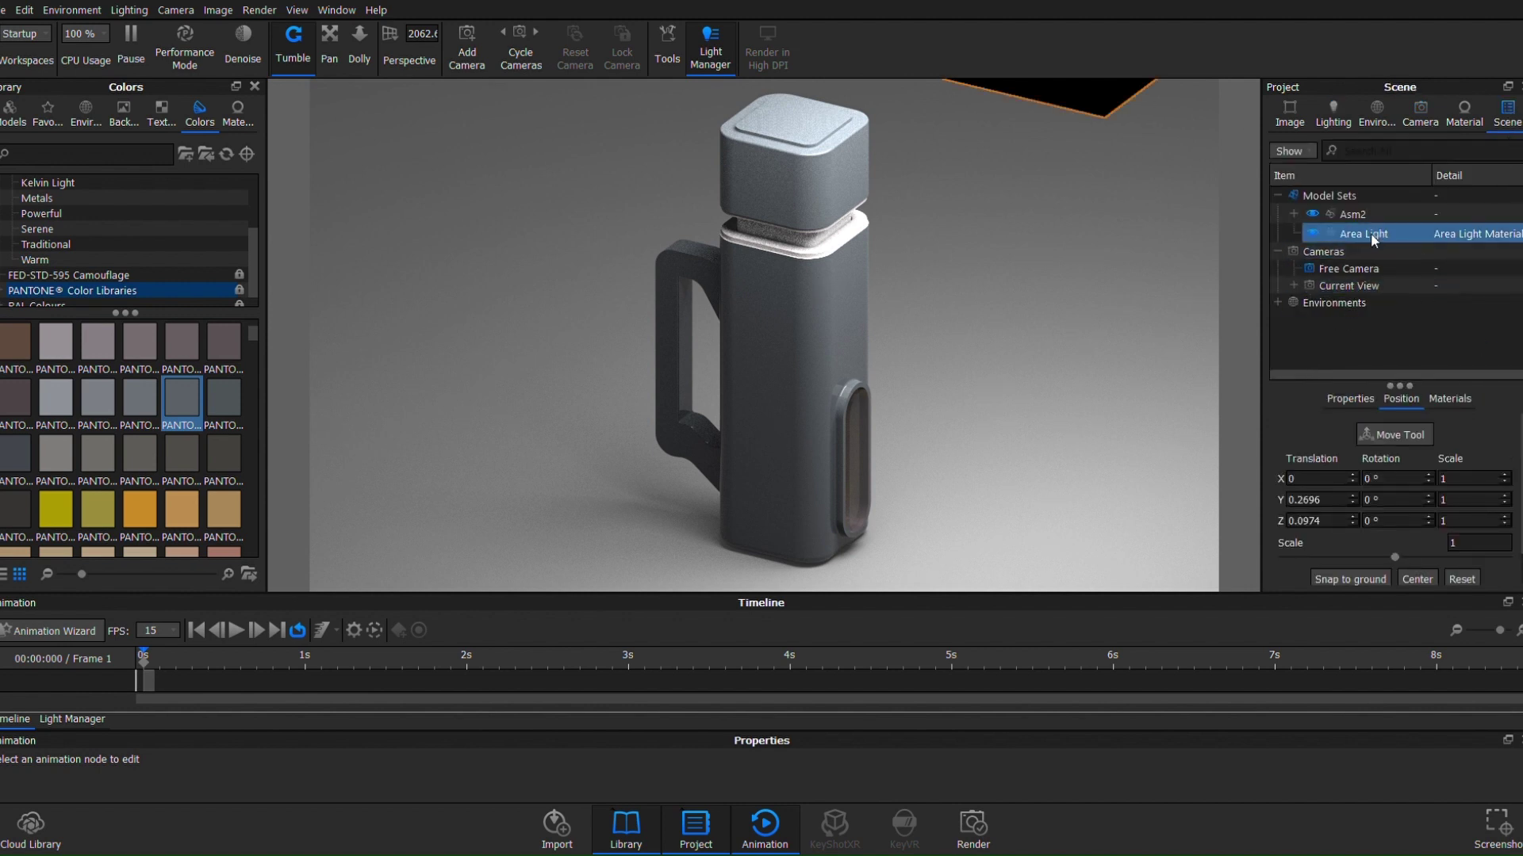
scroll(740, 409, "down", 4)
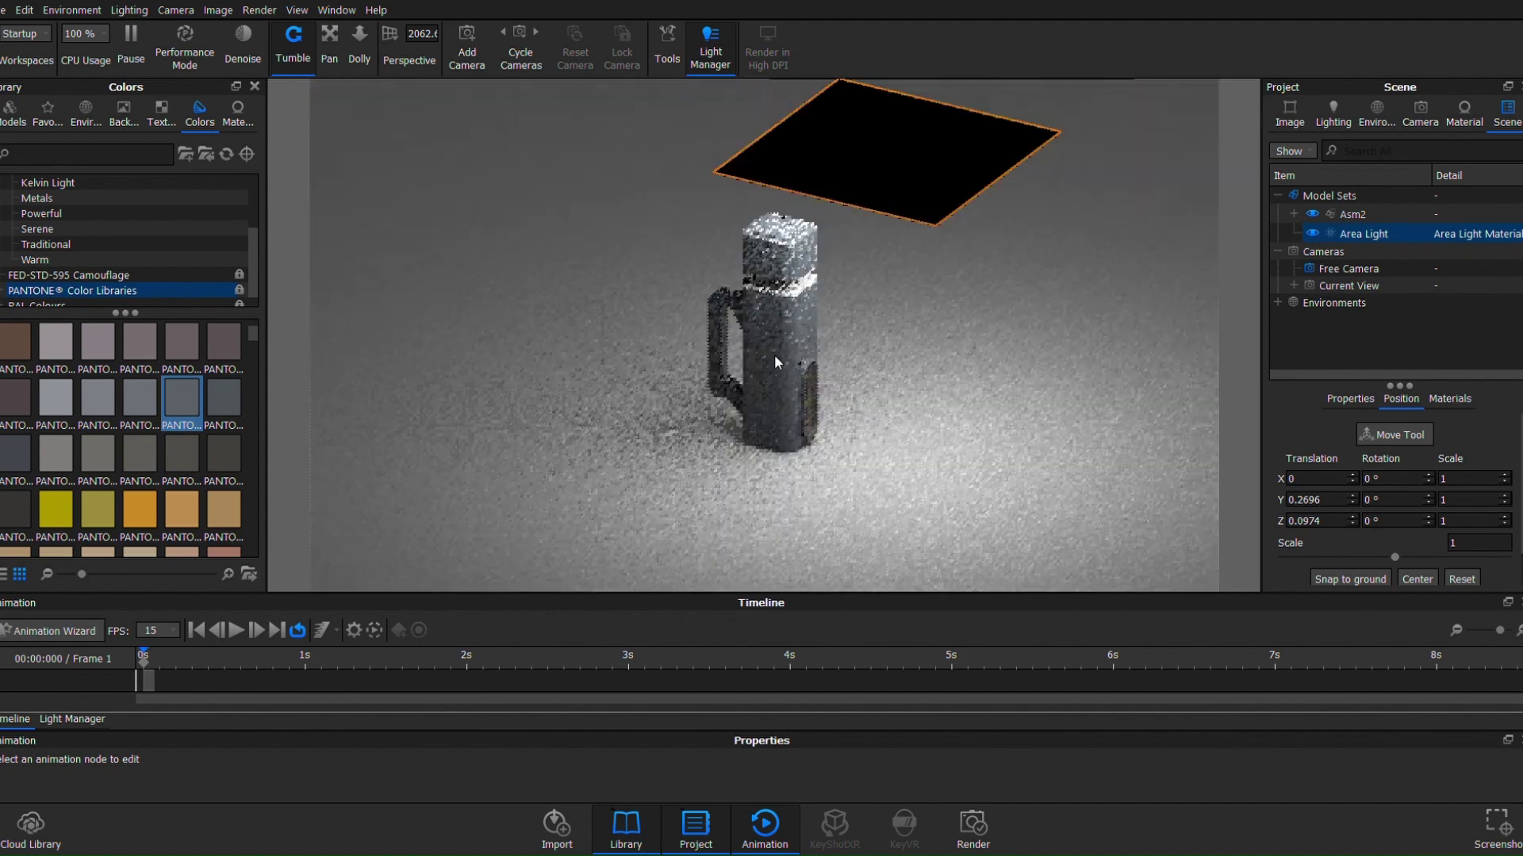
scroll(829, 119, "up", 3)
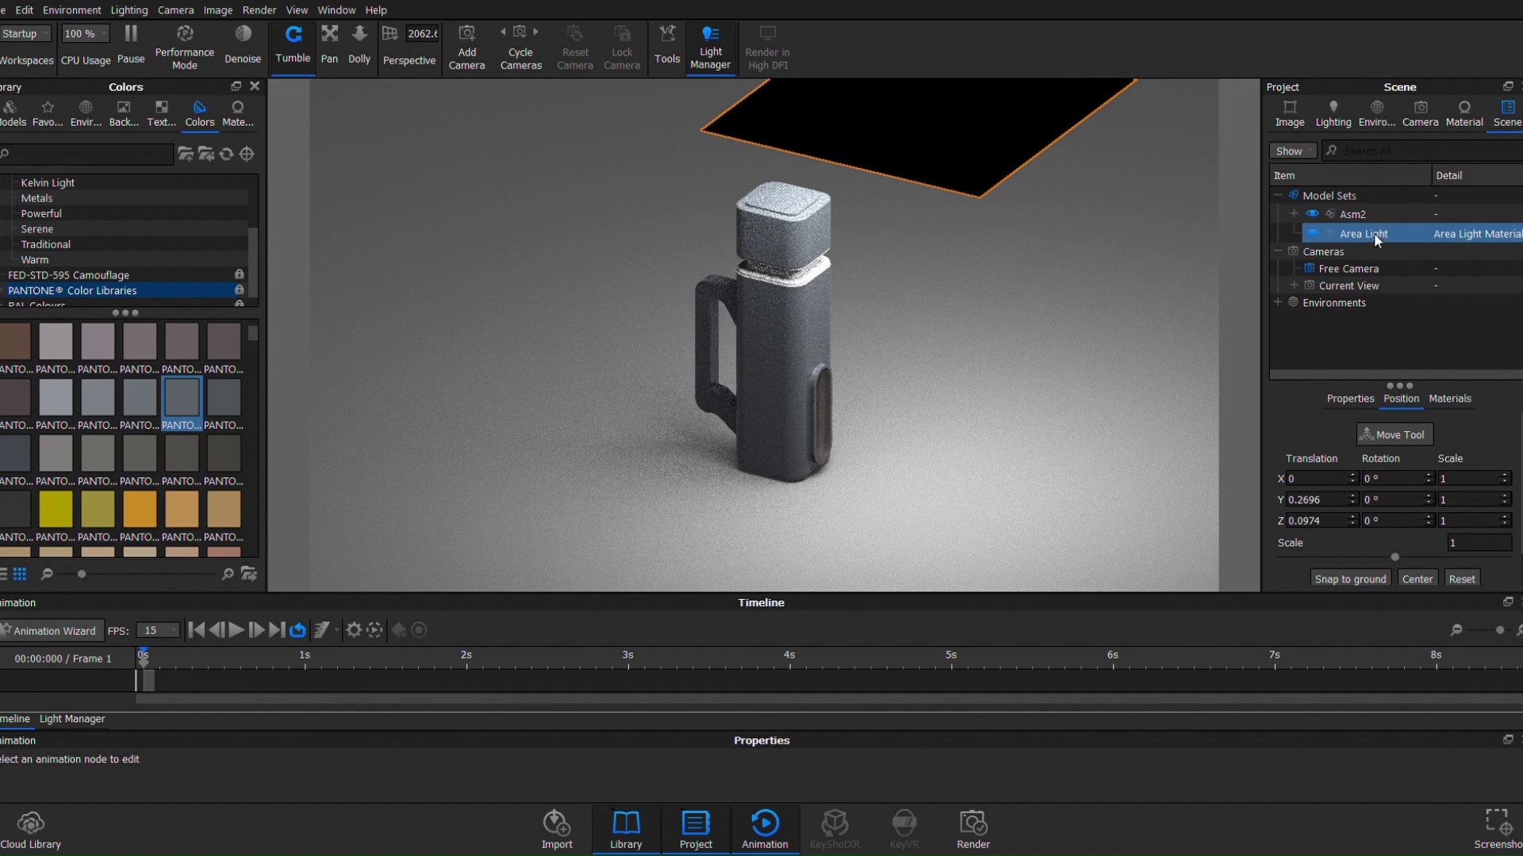
double_click(1373, 232)
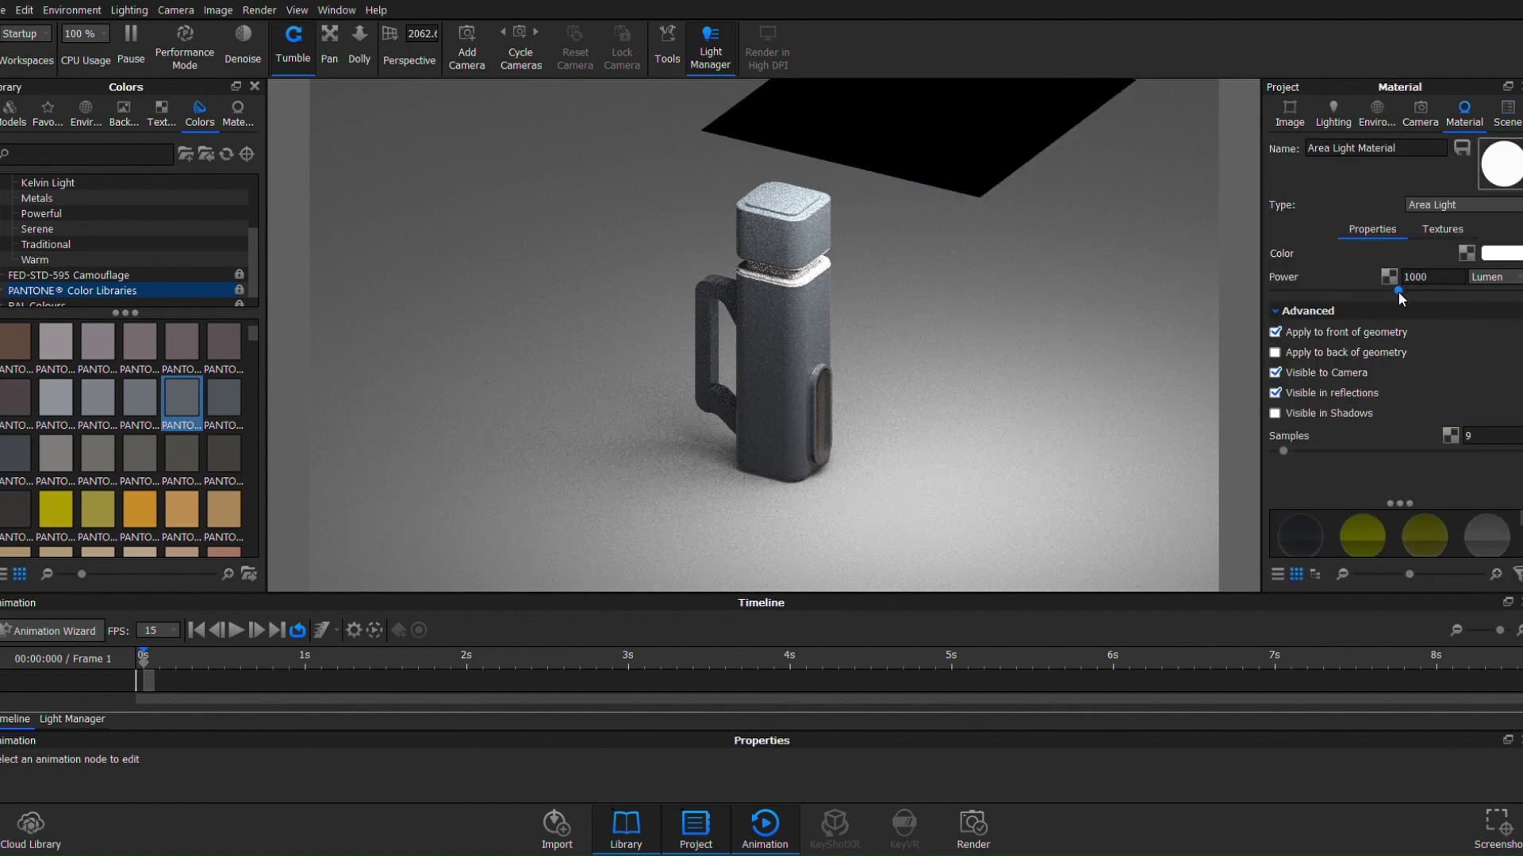
mouse_move(1397, 291)
left_mouse_down()
mouse_move(1355, 292)
mouse_move(1391, 292)
left_mouse_up()
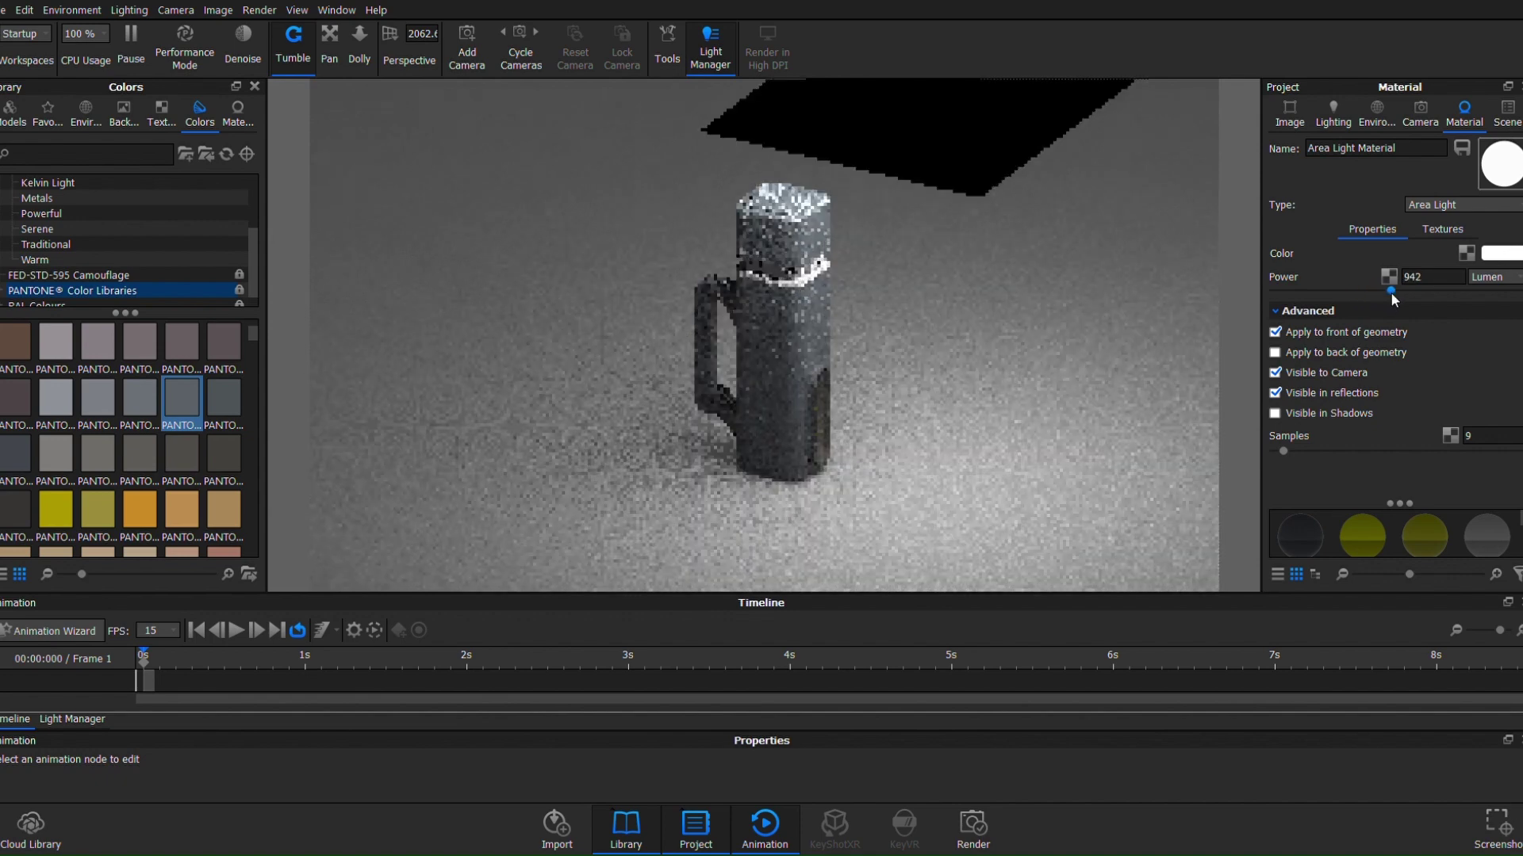
Scale the area light down to 0.6575, then select the bottle assembly Asm2 for transforming.
left_click(1505, 111)
left_click(1387, 435)
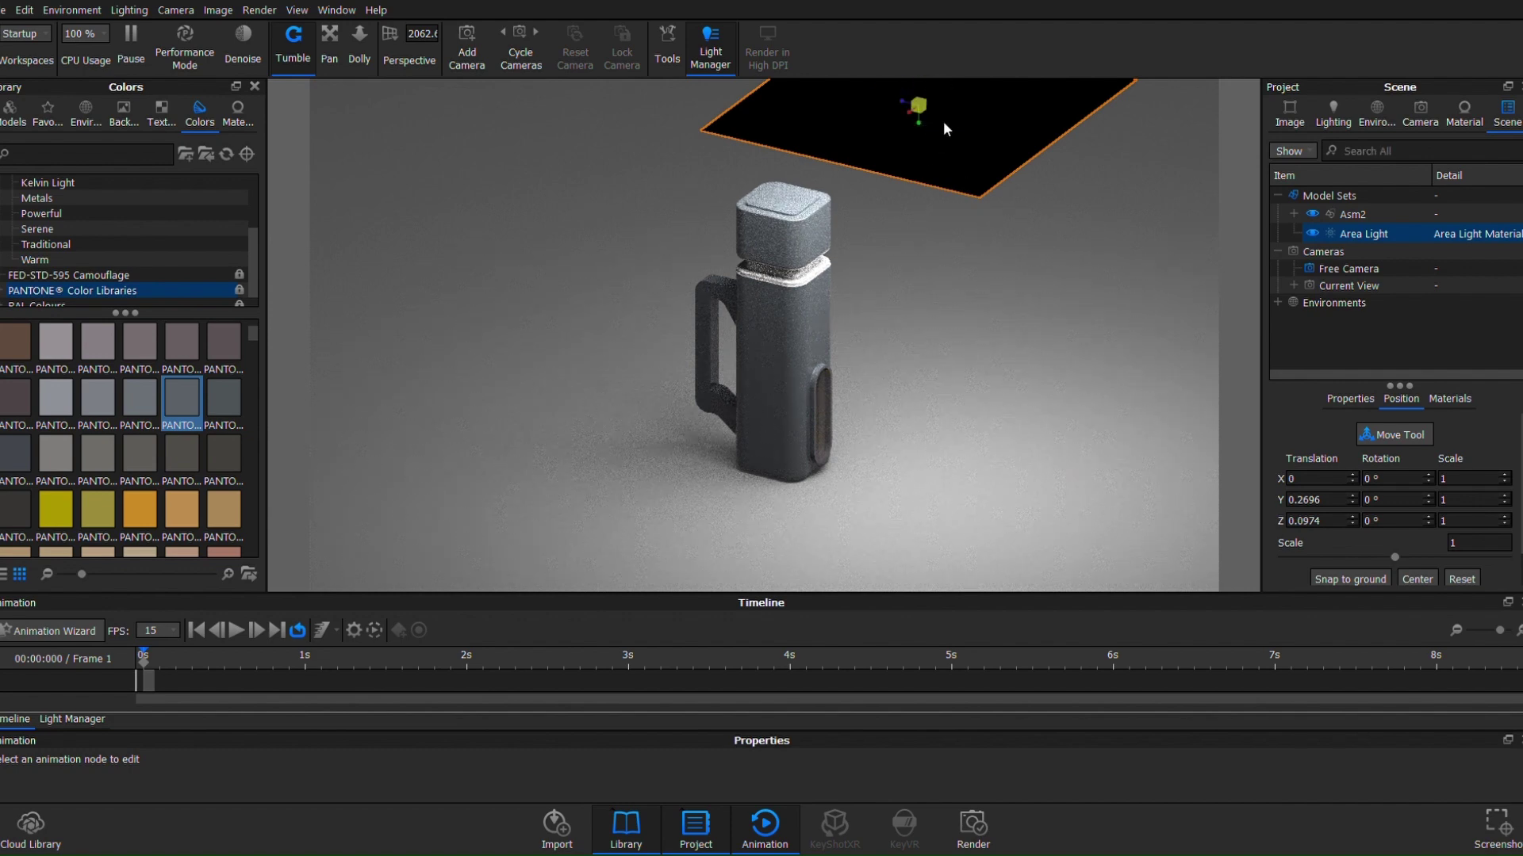
left_click_drag(925, 97, 688, 204)
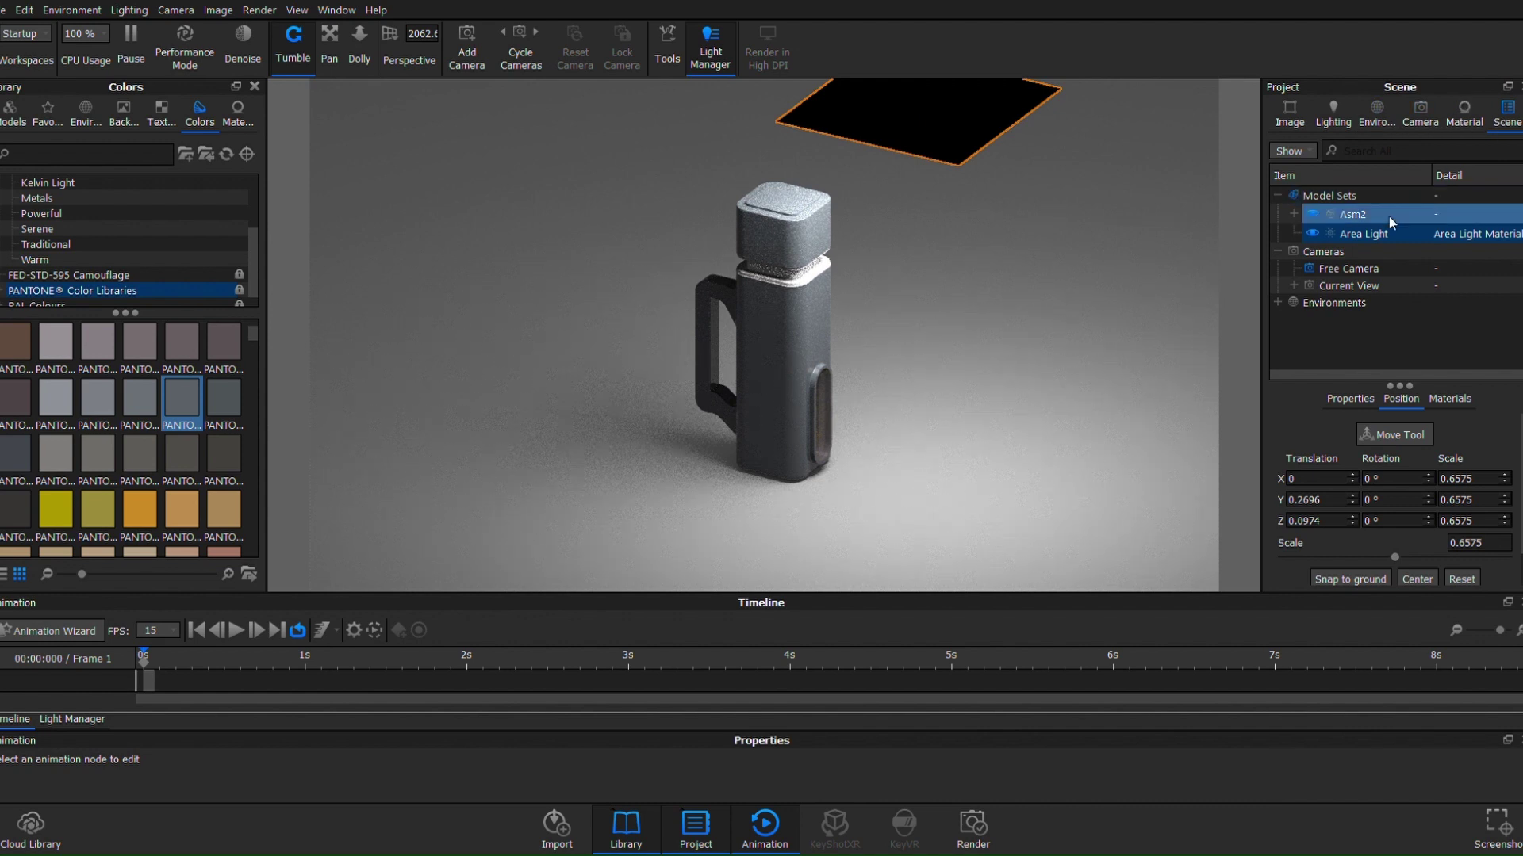
left_click(1332, 213)
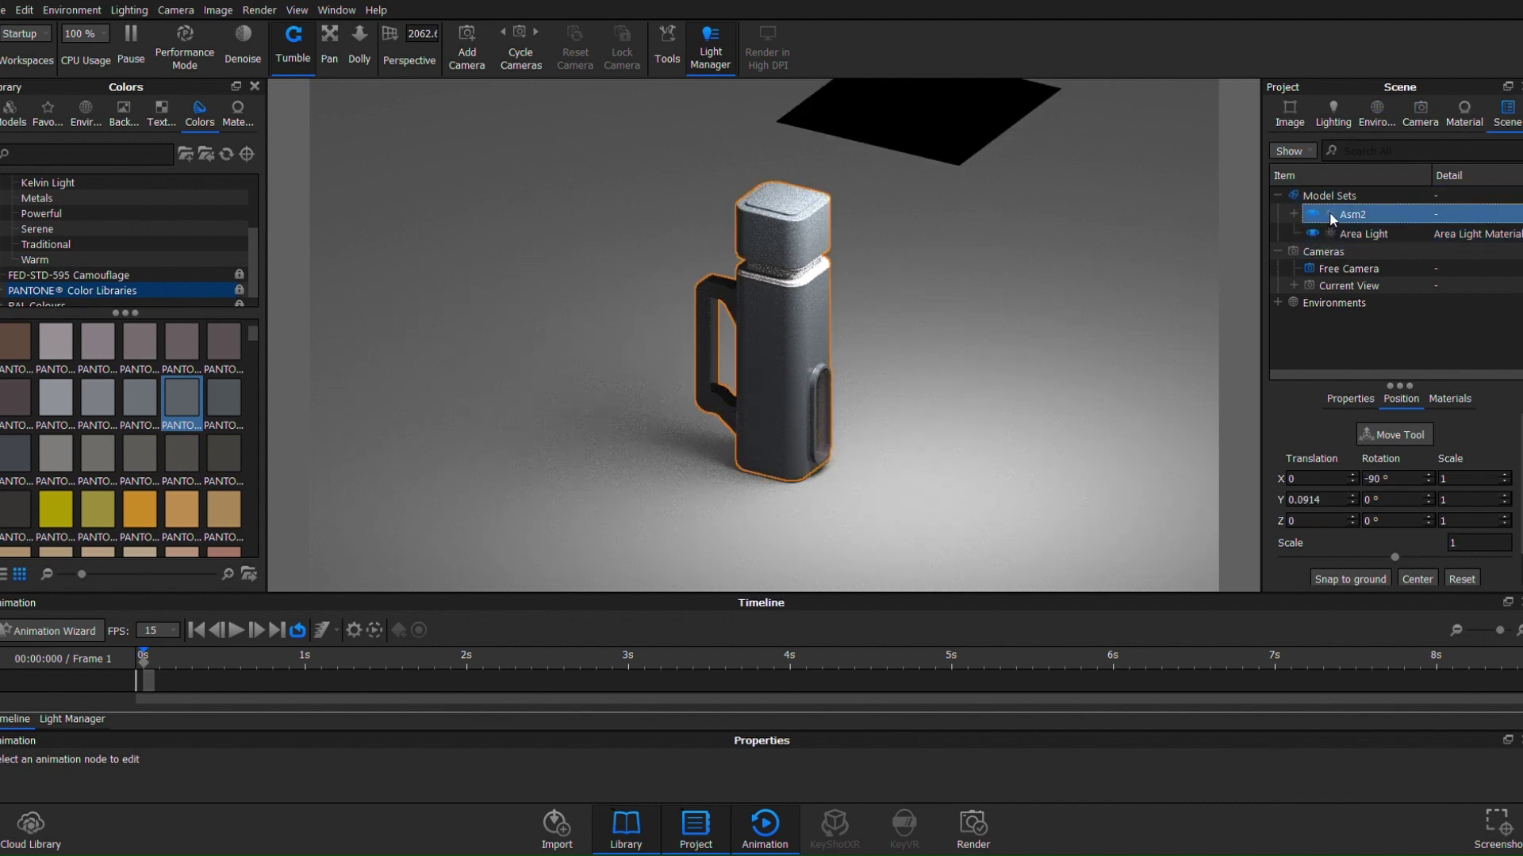
left_click(1400, 435)
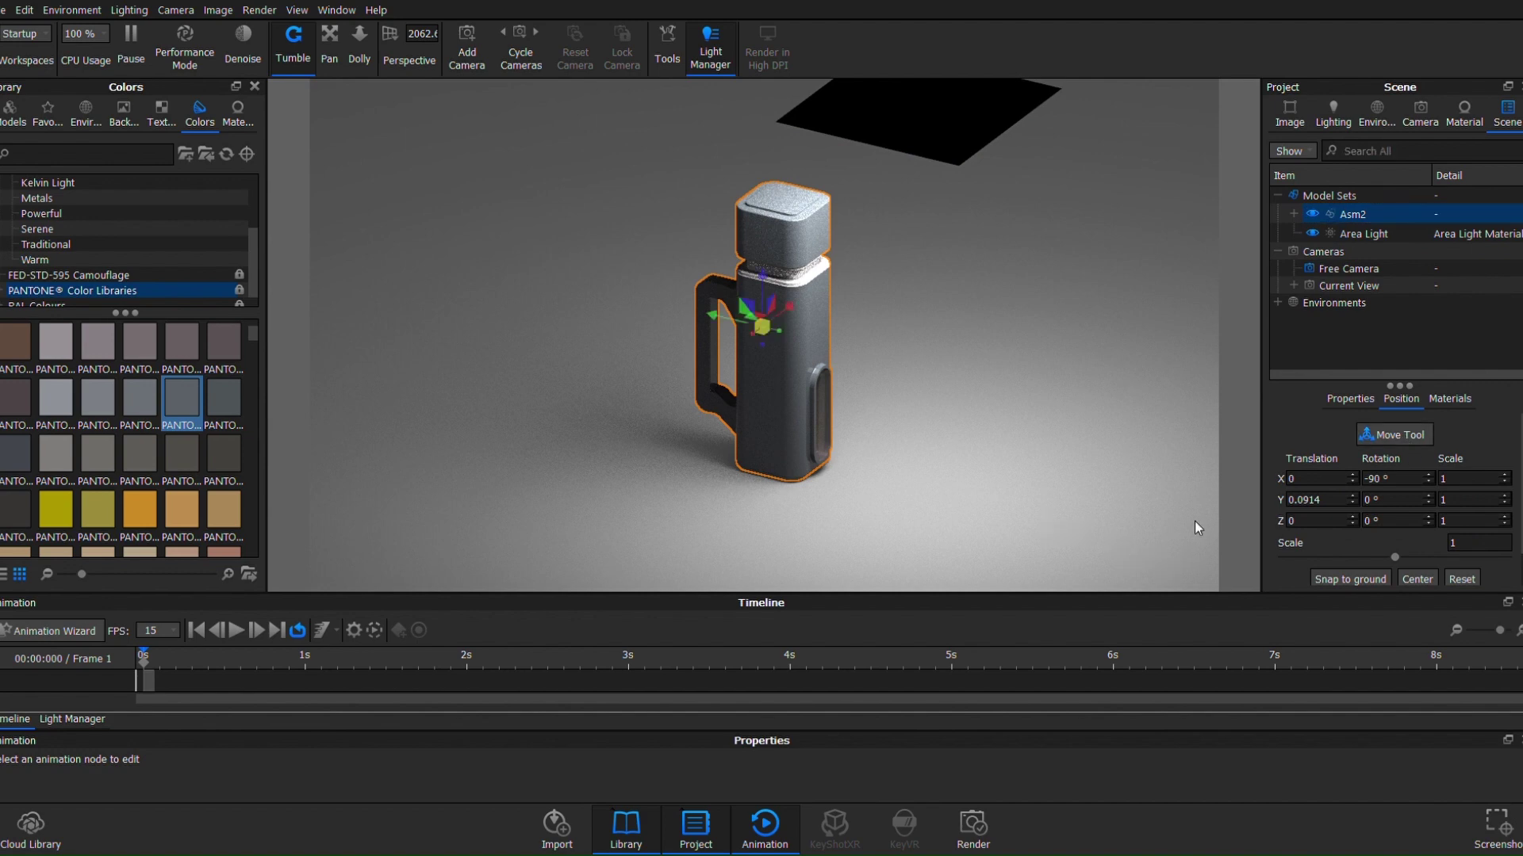
Rotate the bottle to about X -116.6°, Y -7.74°, Z 12.91° so it tilts diagonally.
mouse_move(759, 273)
left_mouse_down()
mouse_move(760, 250)
mouse_move(767, 260)
left_mouse_up()
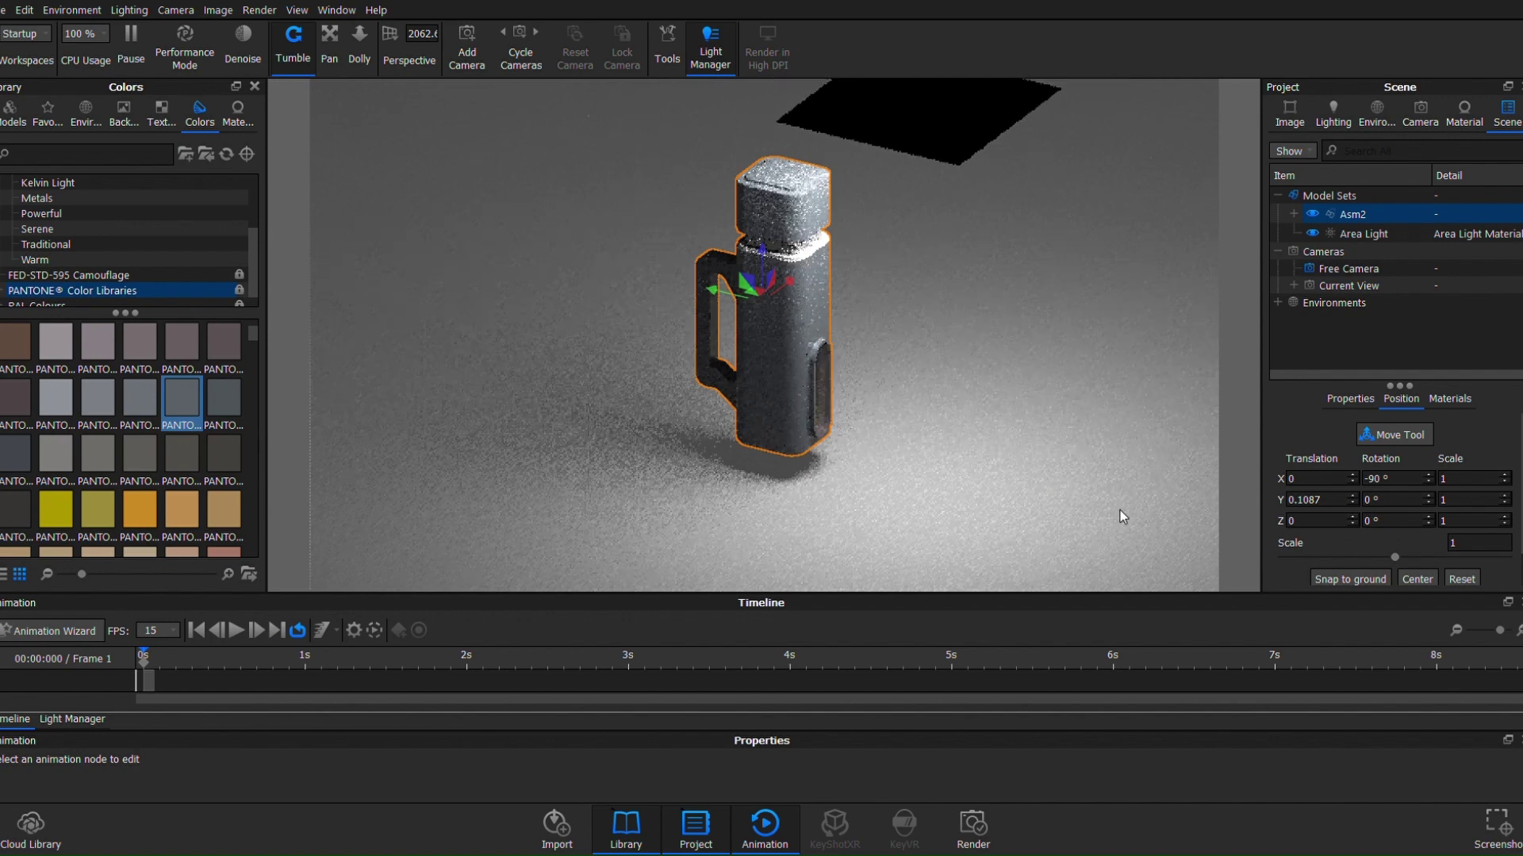
left_click_drag(811, 299, 763, 311)
Zoom in and refine the bottle's rotation to about X -115.04°, Y -0.76°, Z 9.62°.
scroll(792, 197, "up", 2)
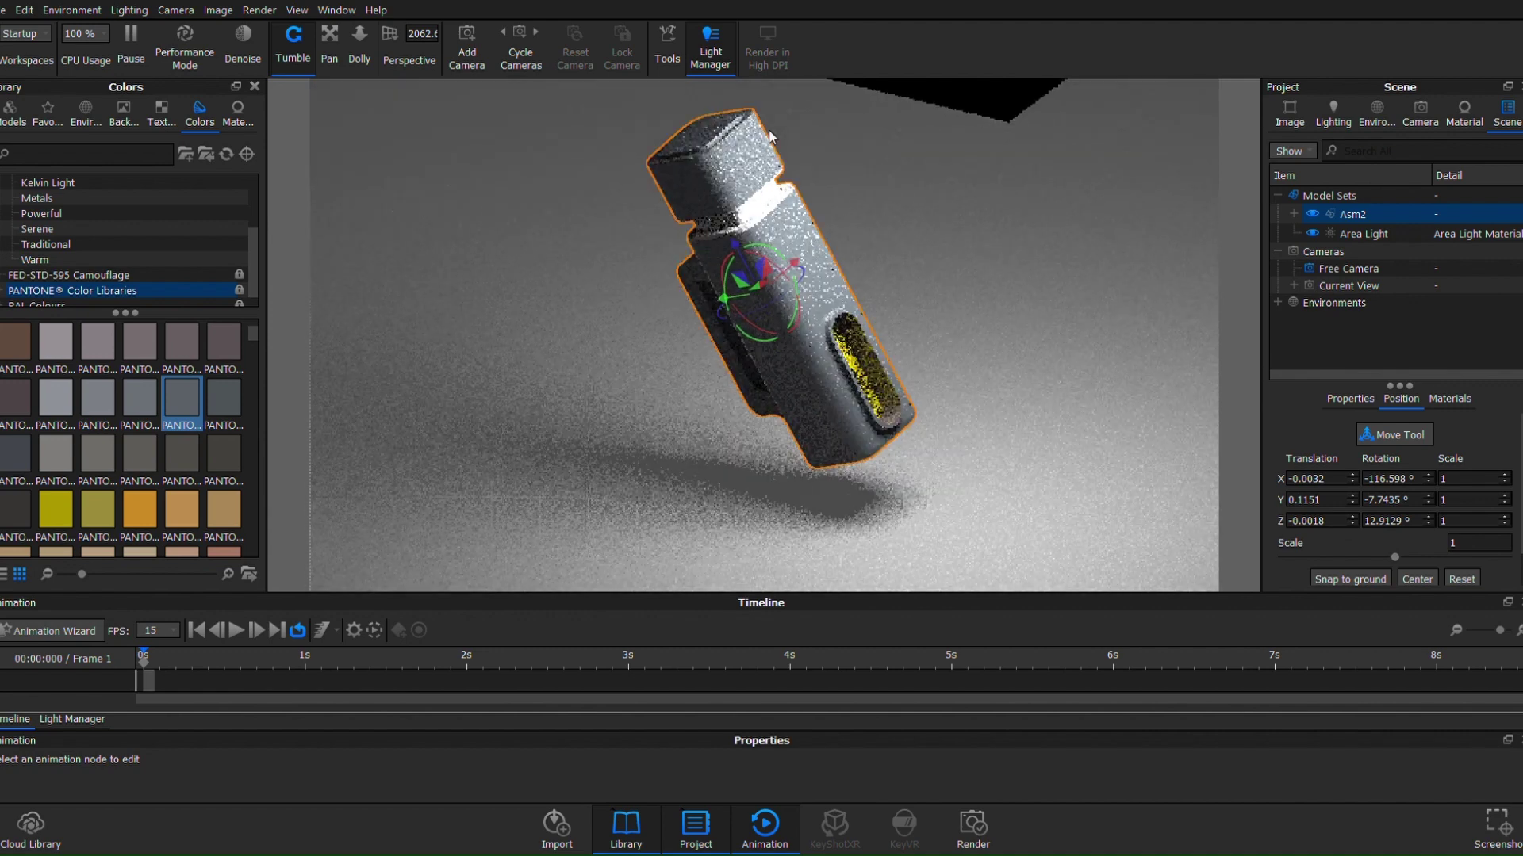
scroll(858, 155, "up", 3)
scroll(836, 190, "up", 2)
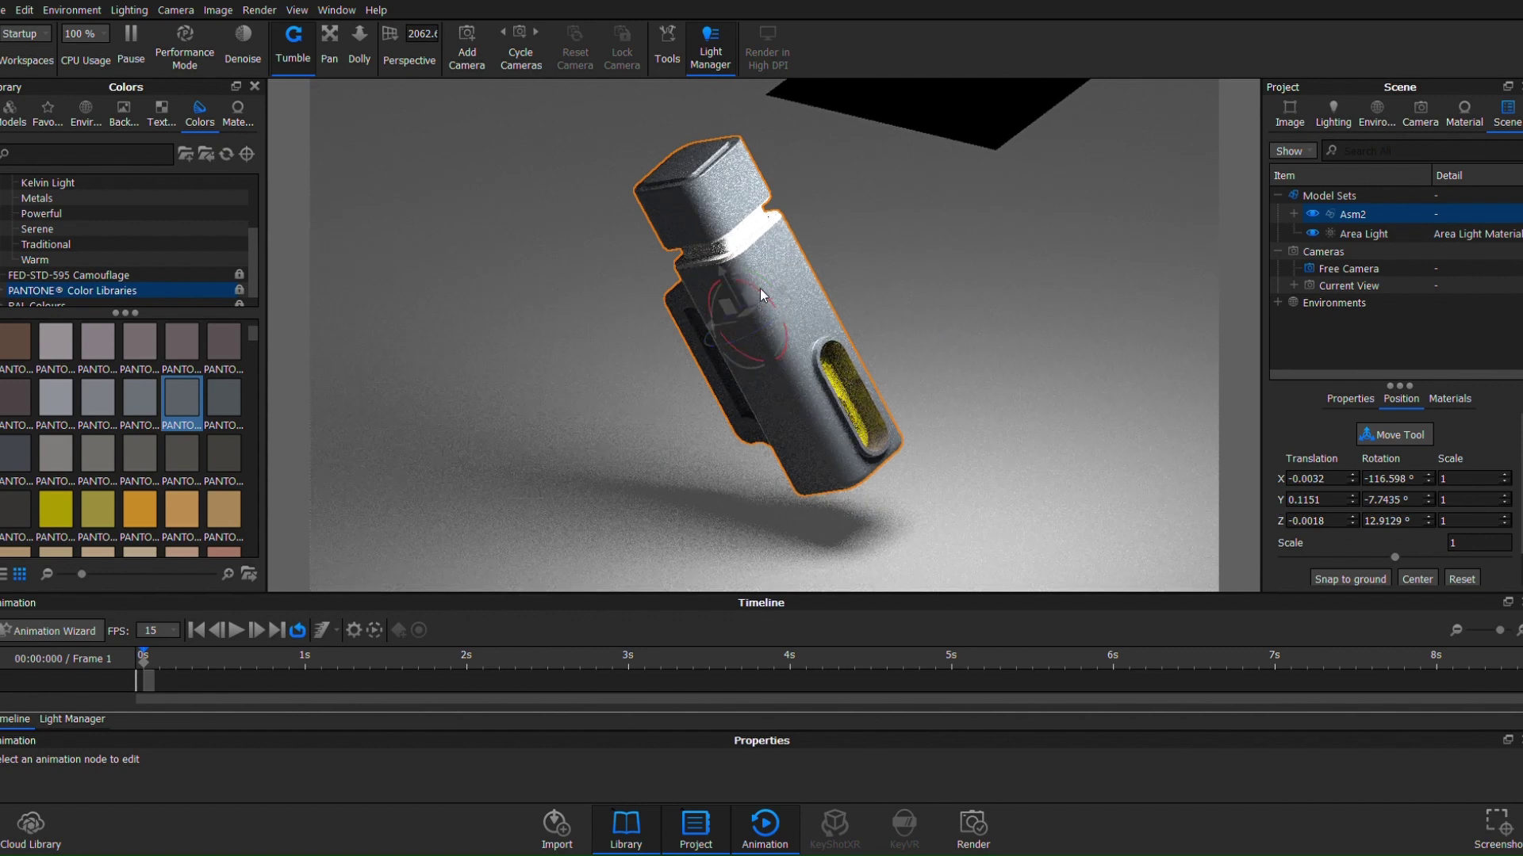
left_click_drag(760, 288, 798, 296)
Exit the Move Tool so the tilted bottle has no transform handles and the render refines.
left_click(1243, 573)
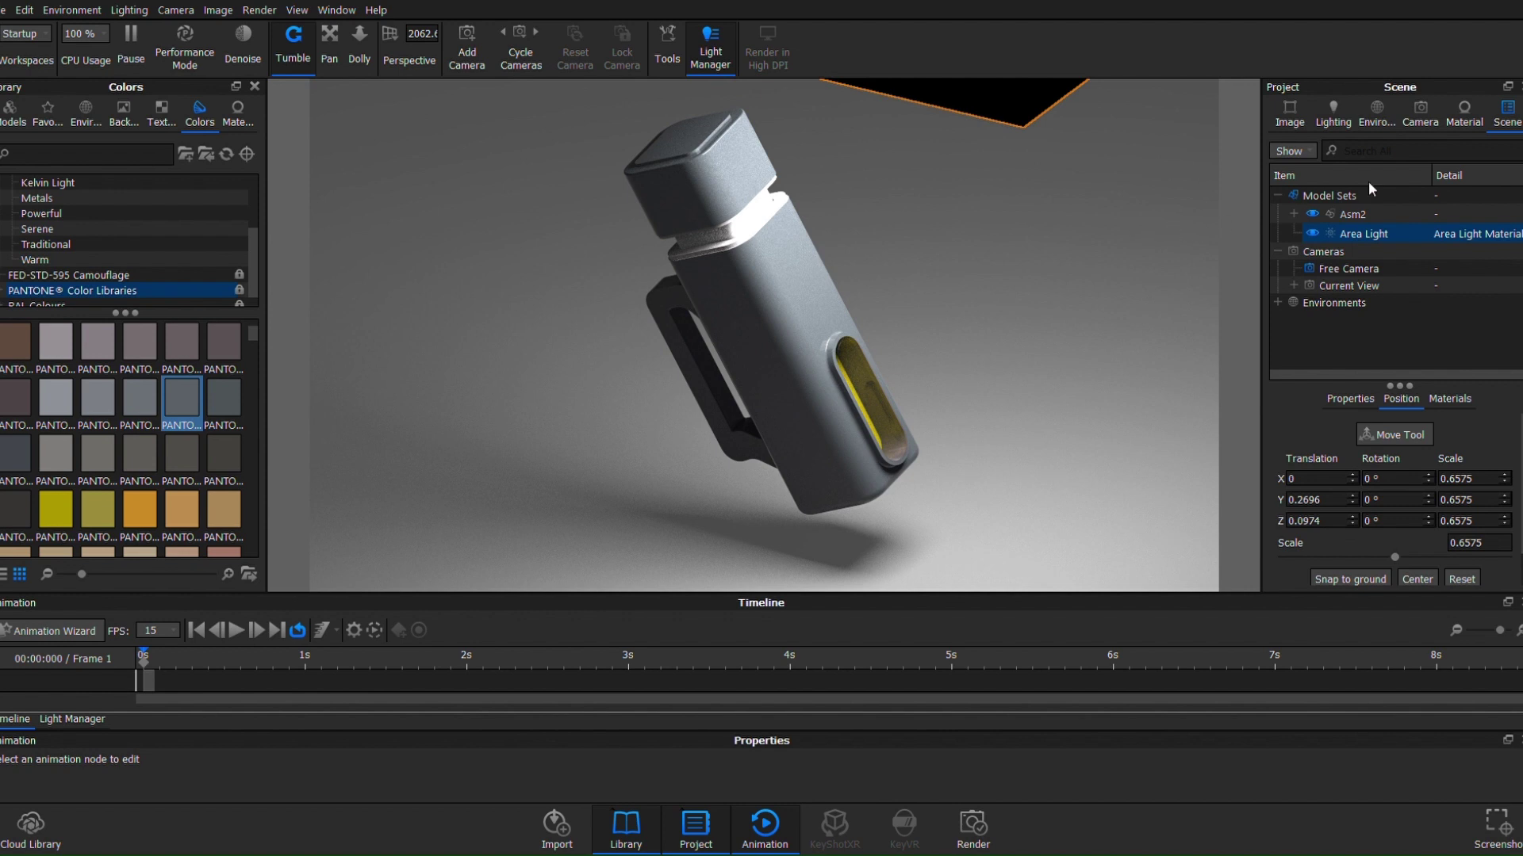
left_click(1420, 111)
Apply a dark PANTONE colour and yellow to the model, then Chrome Polished to the device body.
left_click_drag(223, 453, 747, 229)
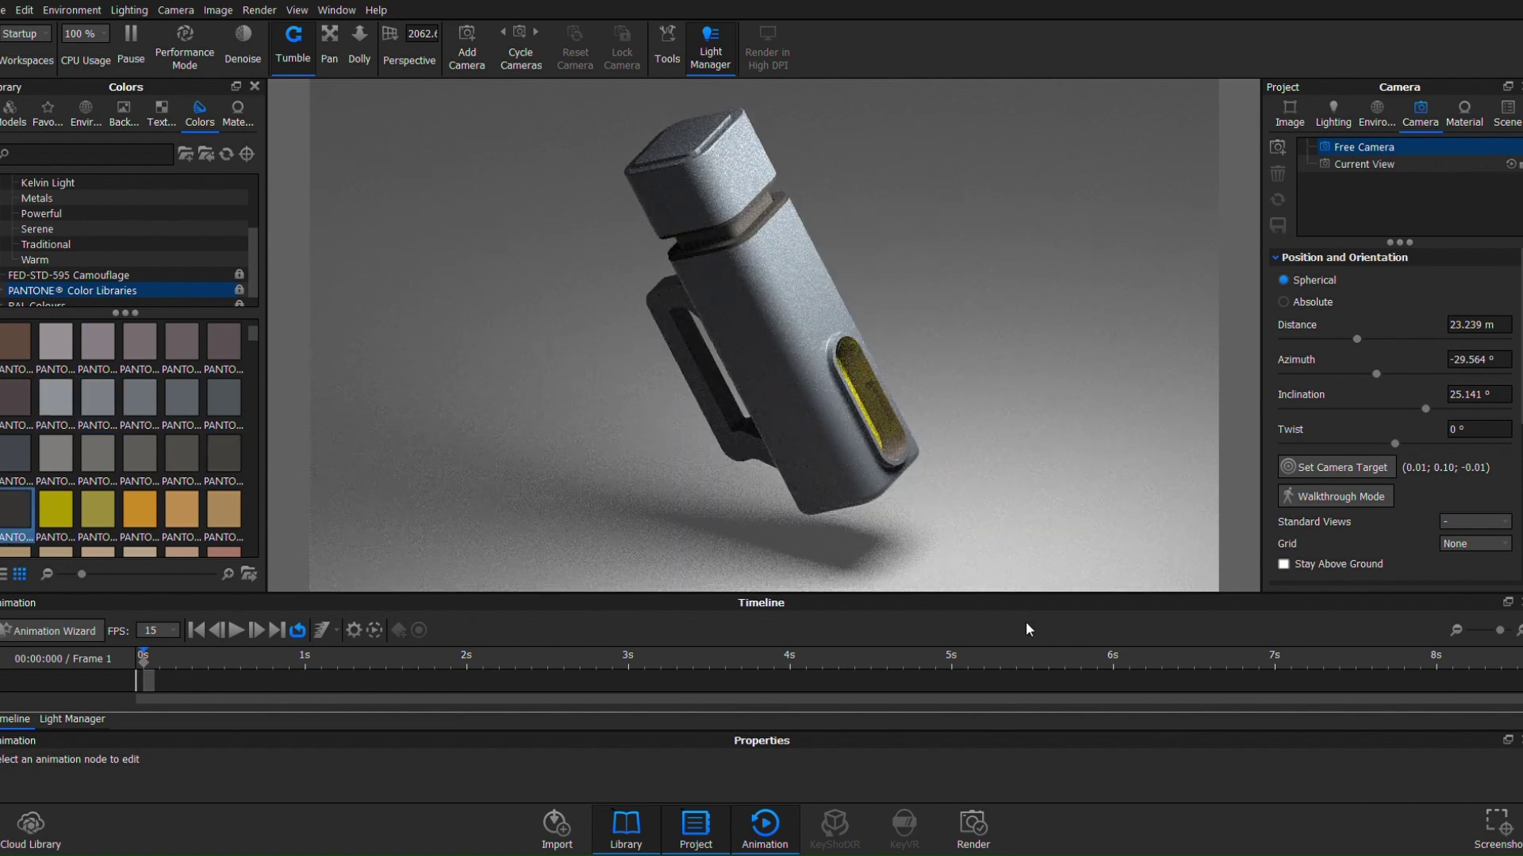
left_click_drag(98, 509, 738, 218)
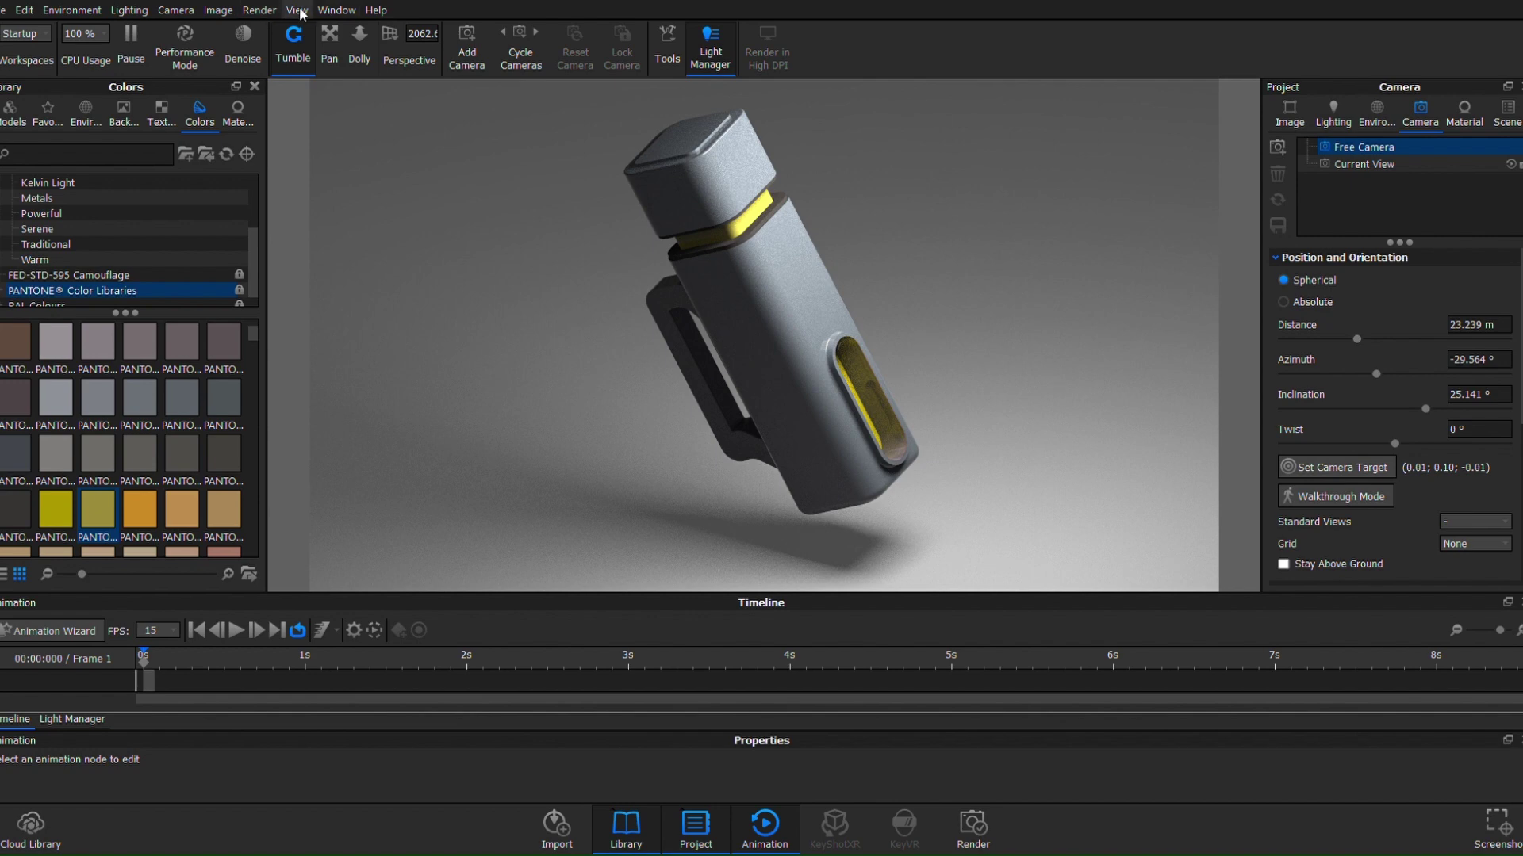
left_click(237, 111)
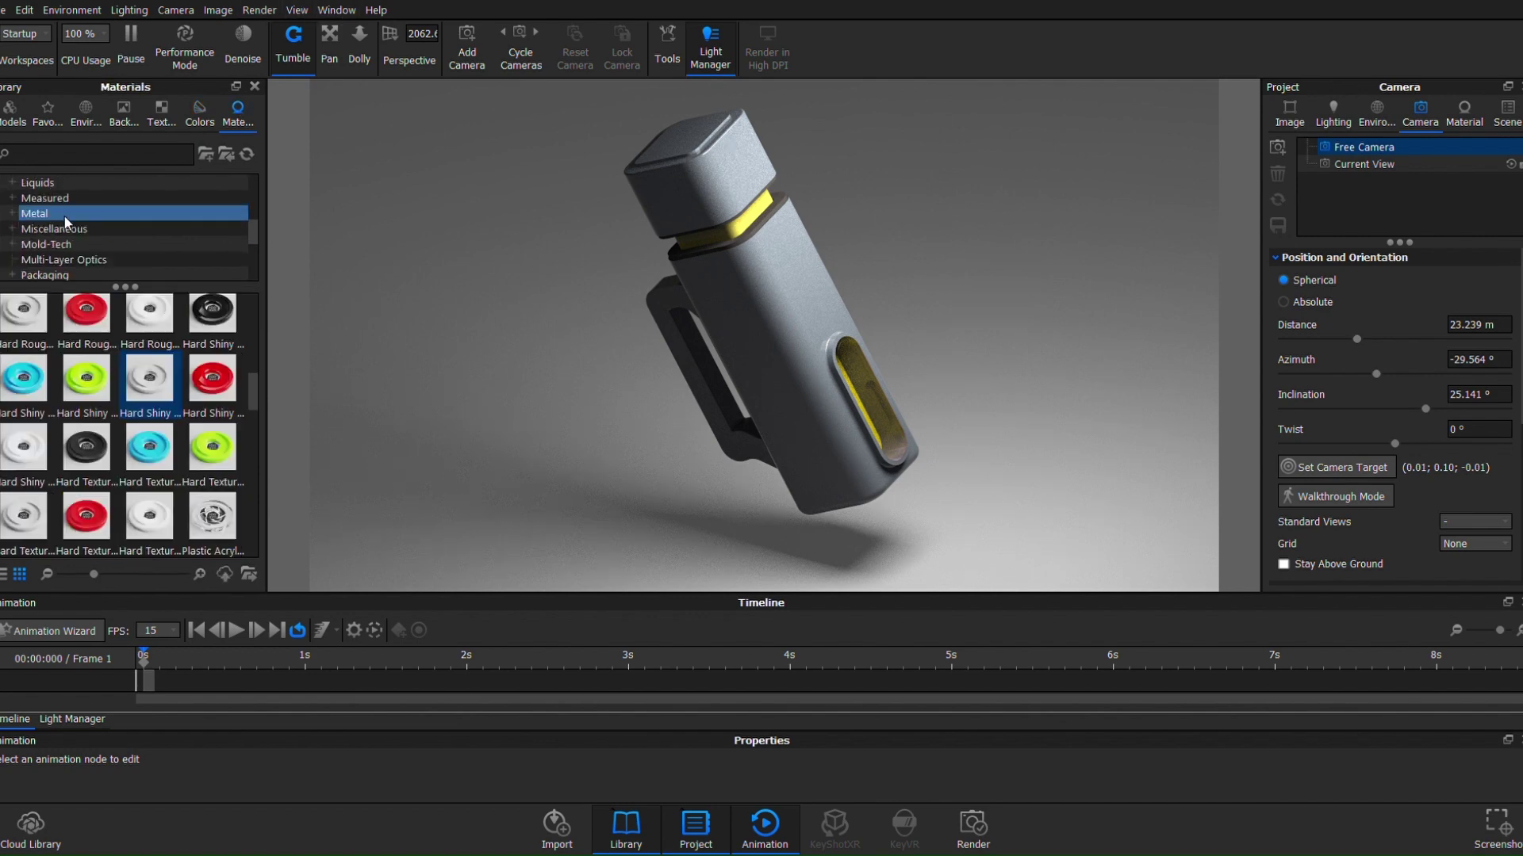
left_click(34, 244)
scroll(127, 436, "down", 1)
left_click(149, 381)
left_click_drag(153, 387, 809, 341)
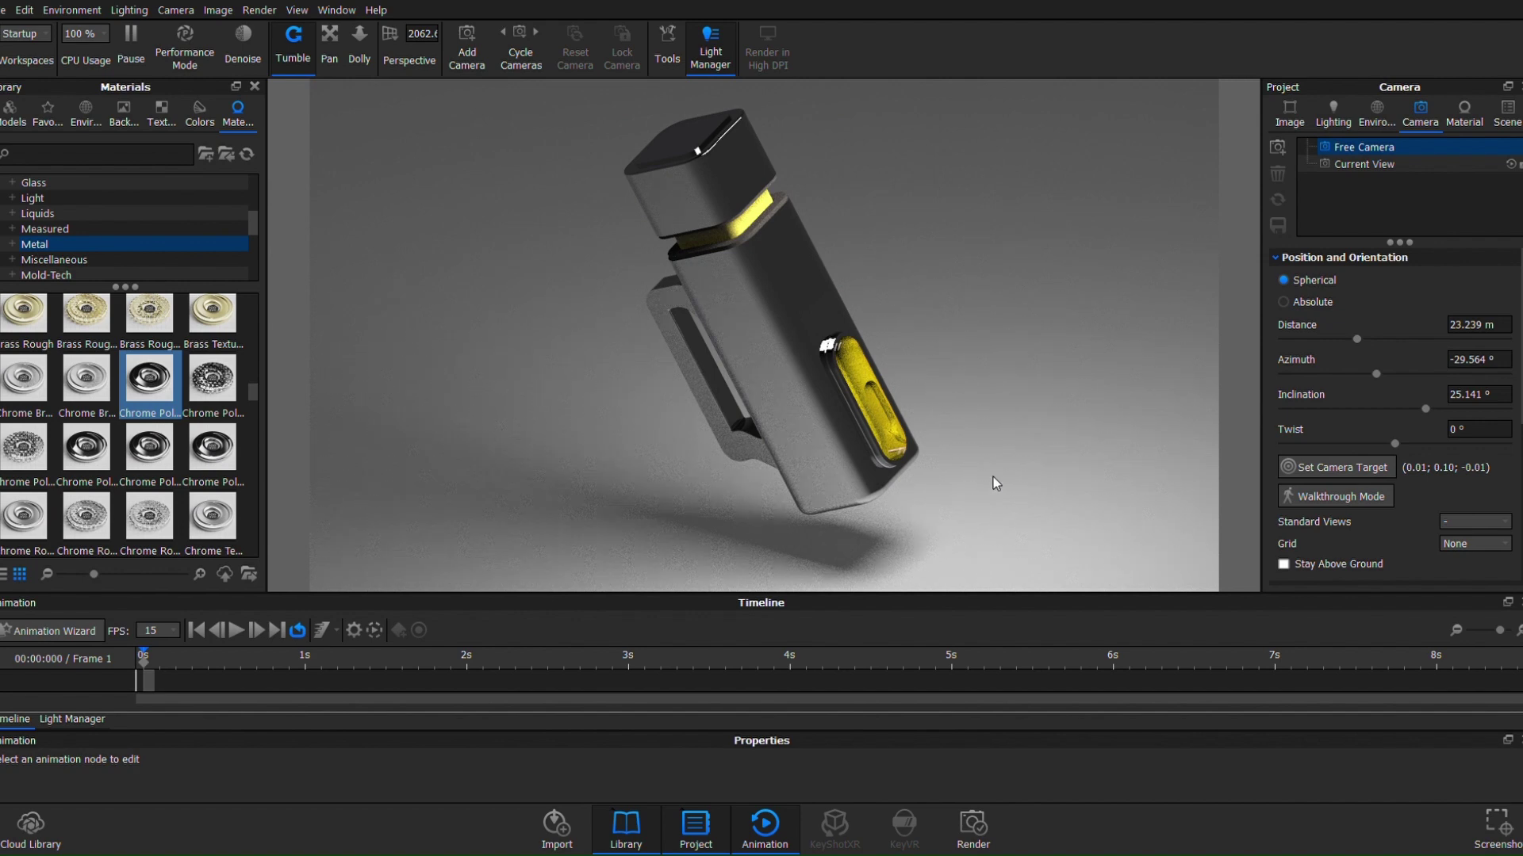
Try clear acrylic and textured plastics and another PANTONE colour, undo the band change, and view the window closely.
scroll(119, 237, "down", 3)
left_click(40, 244)
scroll(189, 444, "up", 3)
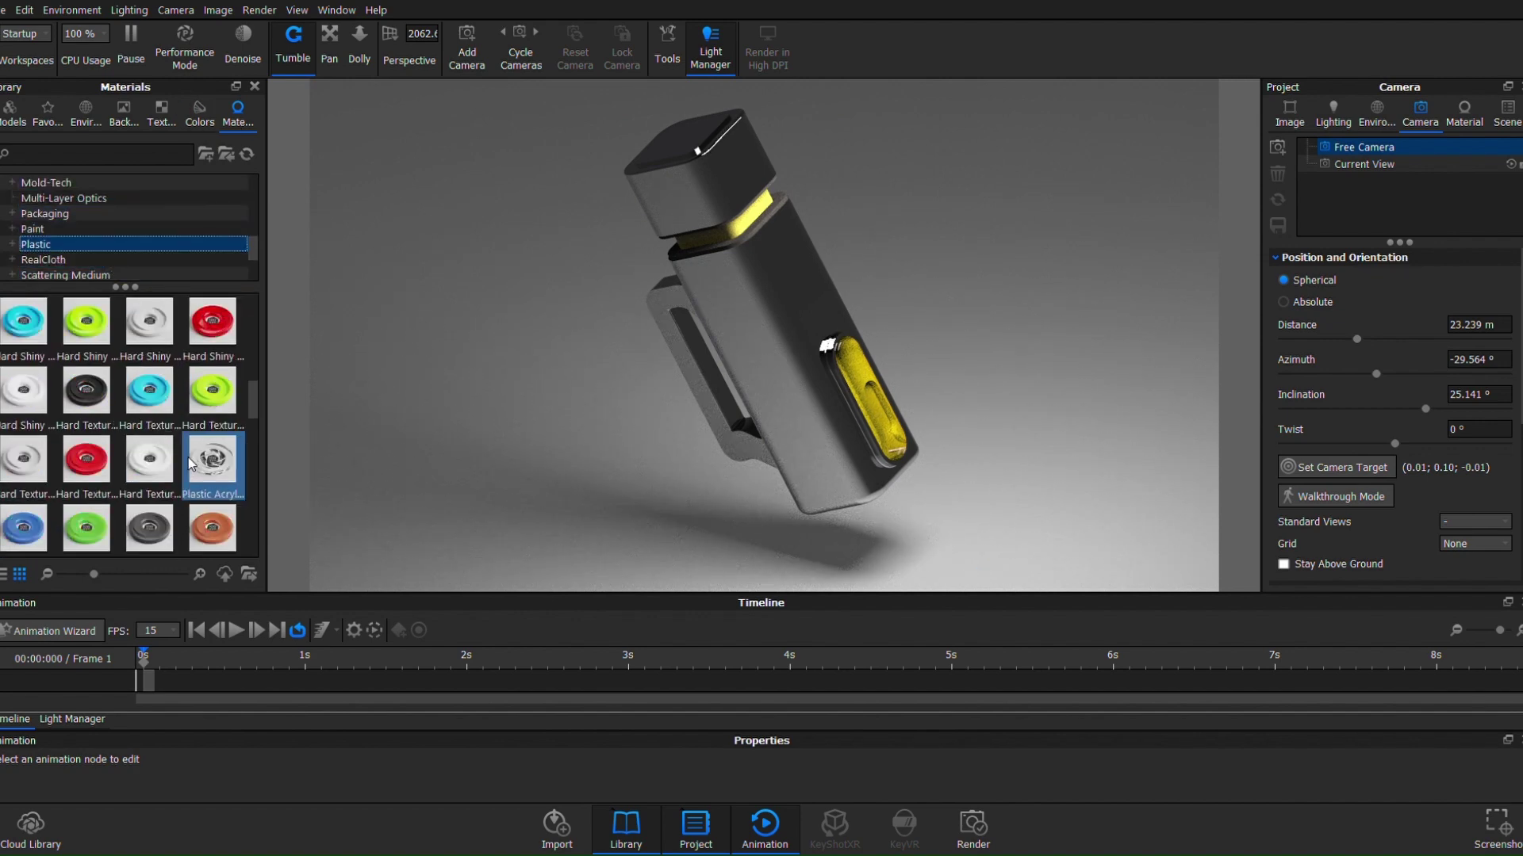
left_click_drag(191, 464, 737, 218)
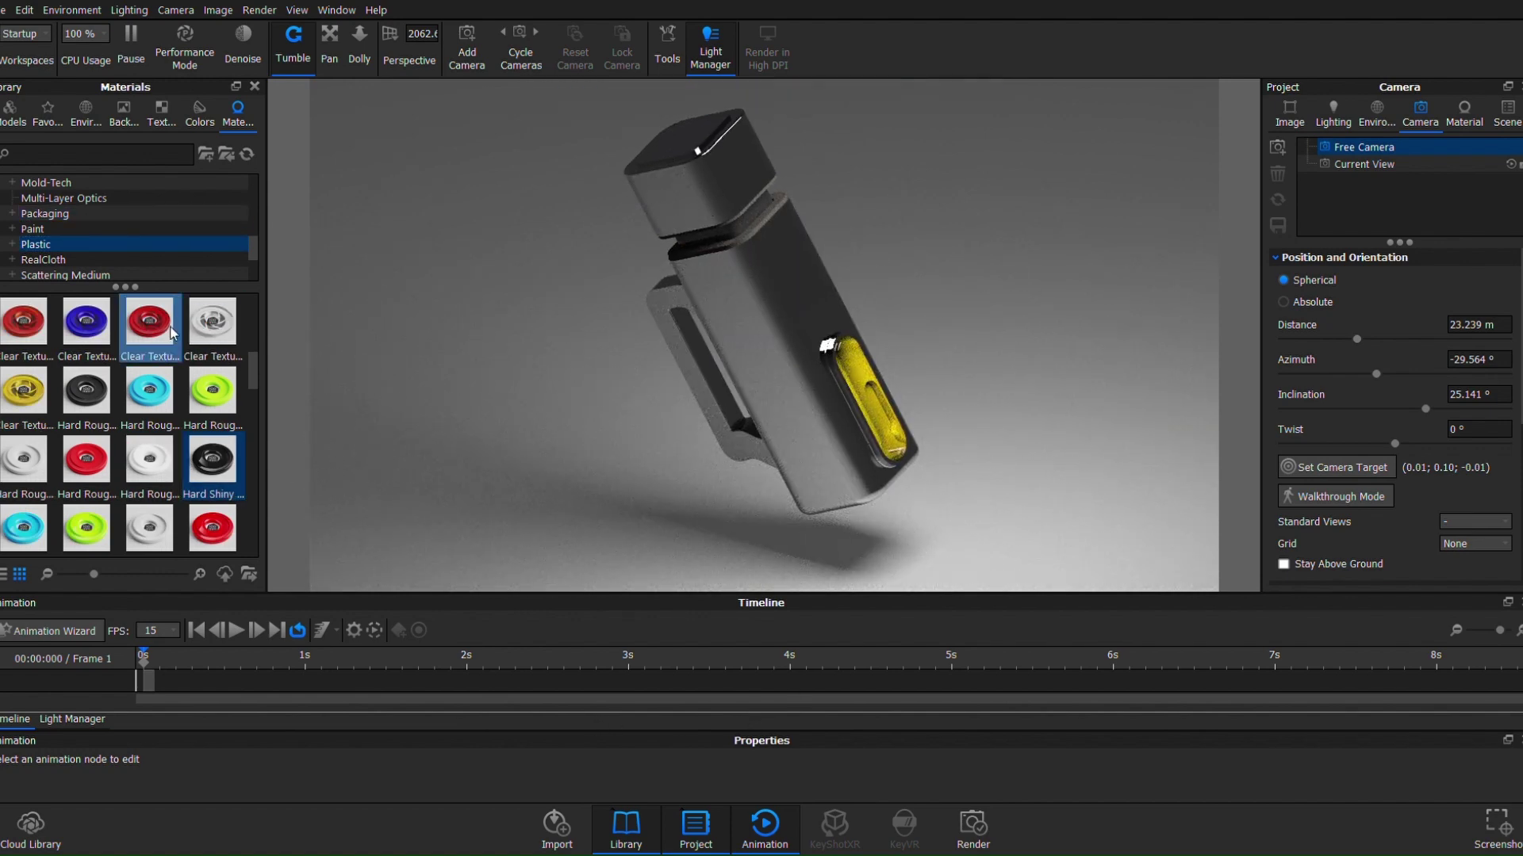
left_click_drag(173, 332, 833, 286)
left_click(199, 115)
left_click_drag(16, 453, 748, 238)
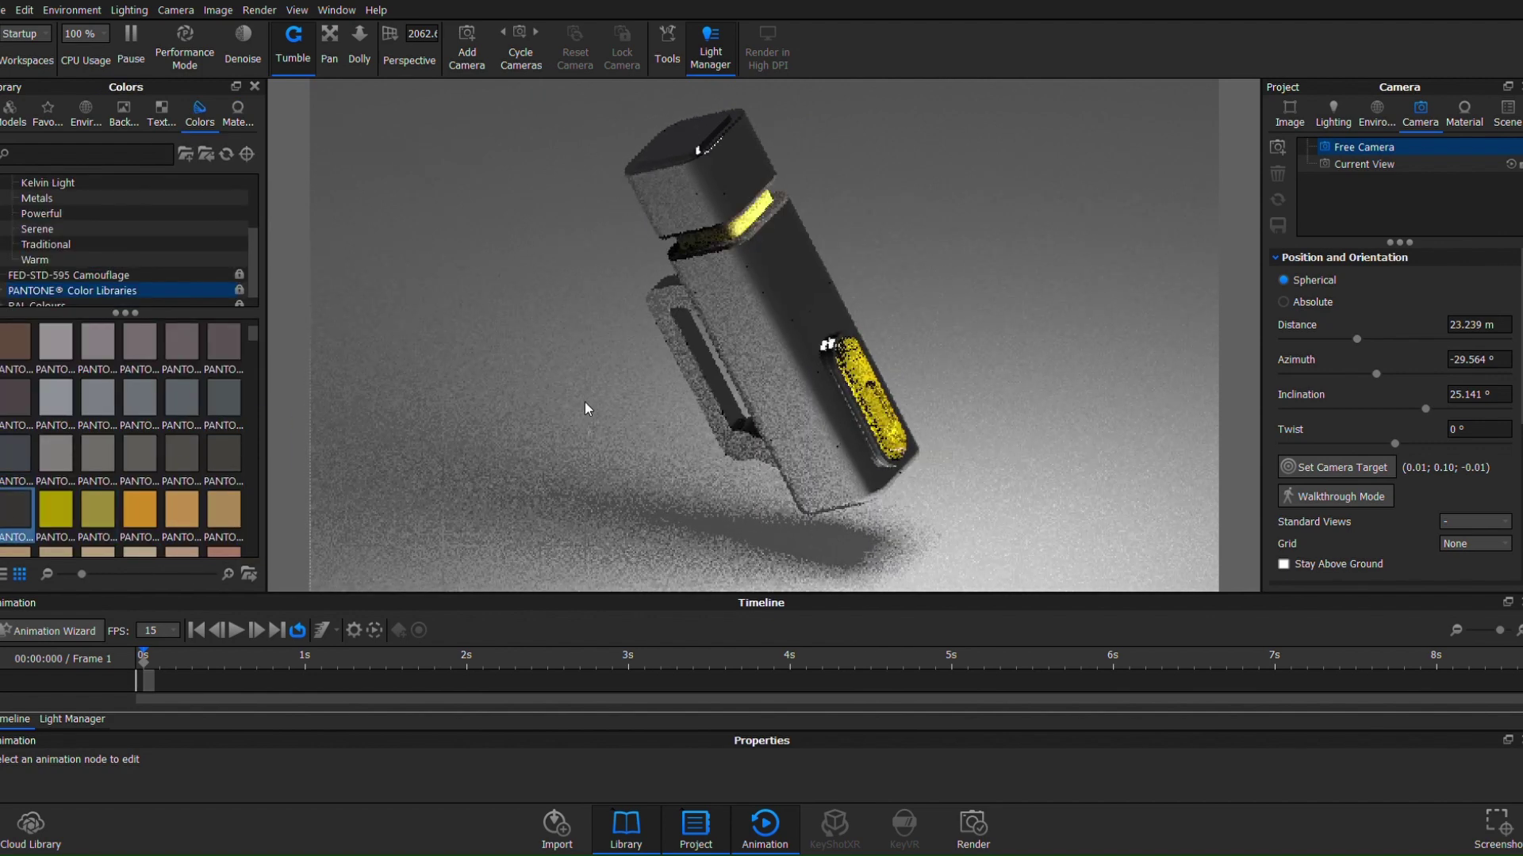
key("ctrl+z")
left_click(131, 38)
left_click_drag(762, 333, 1088, 426)
scroll(852, 111, "up", 5)
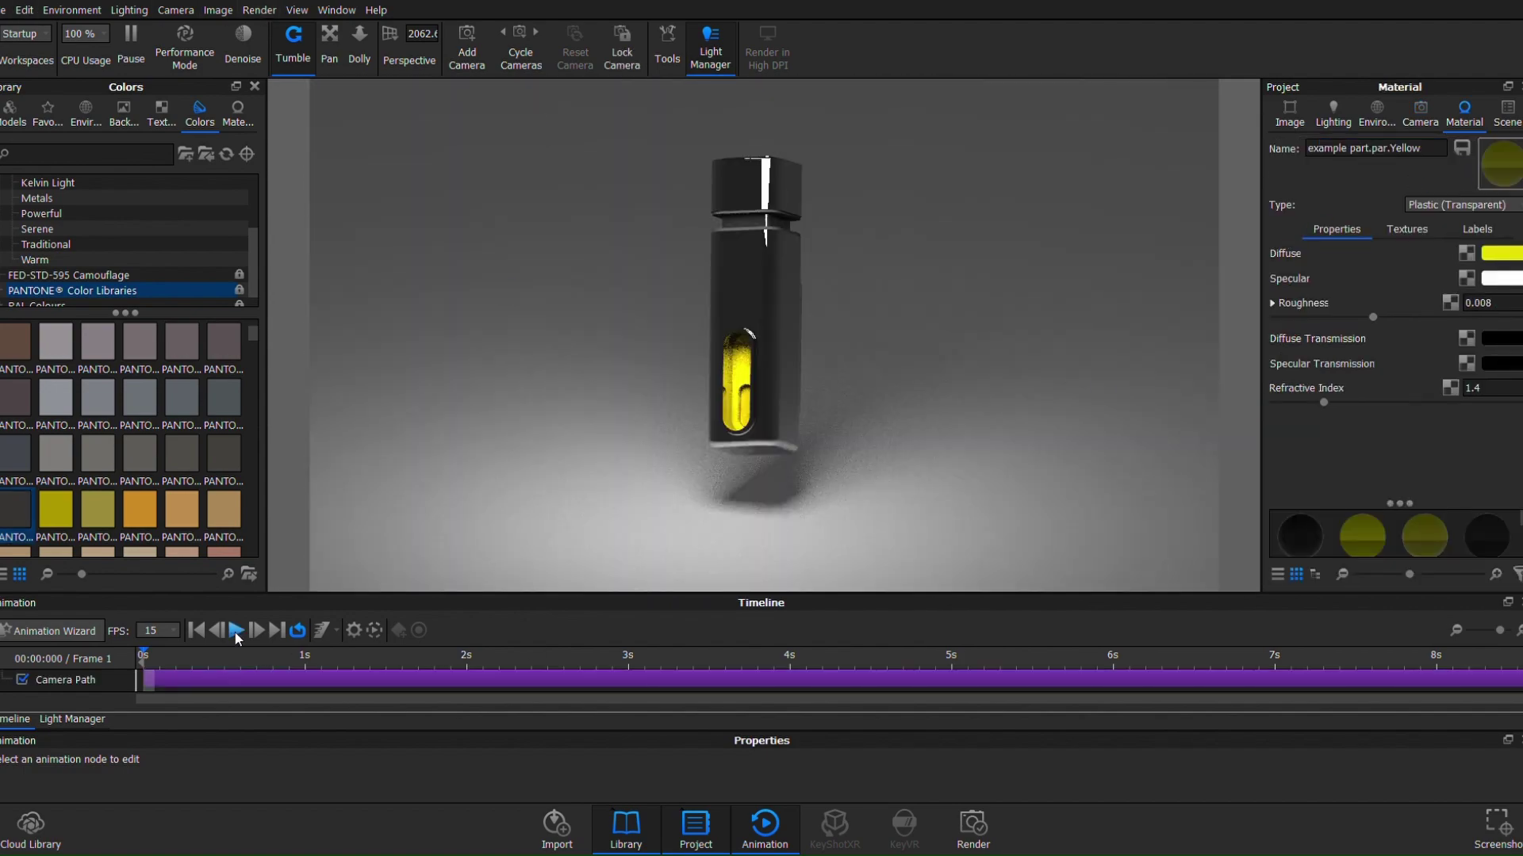
Move the area light to the right above the model.
left_click(235, 630)
left_click(1506, 113)
left_click(1471, 389)
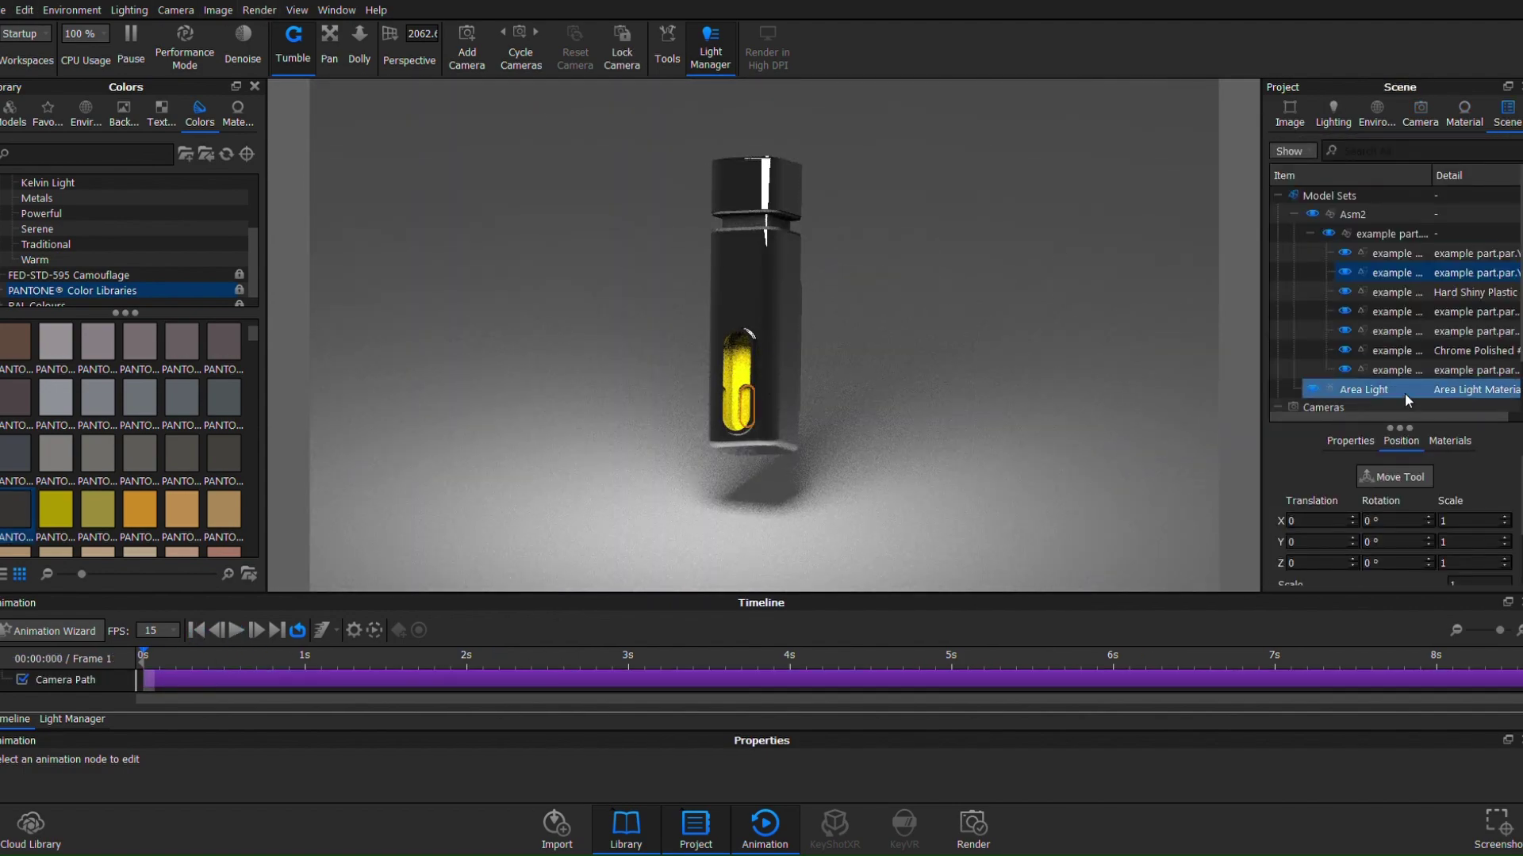
left_click(1419, 476)
left_click_drag(806, 138, 890, 138)
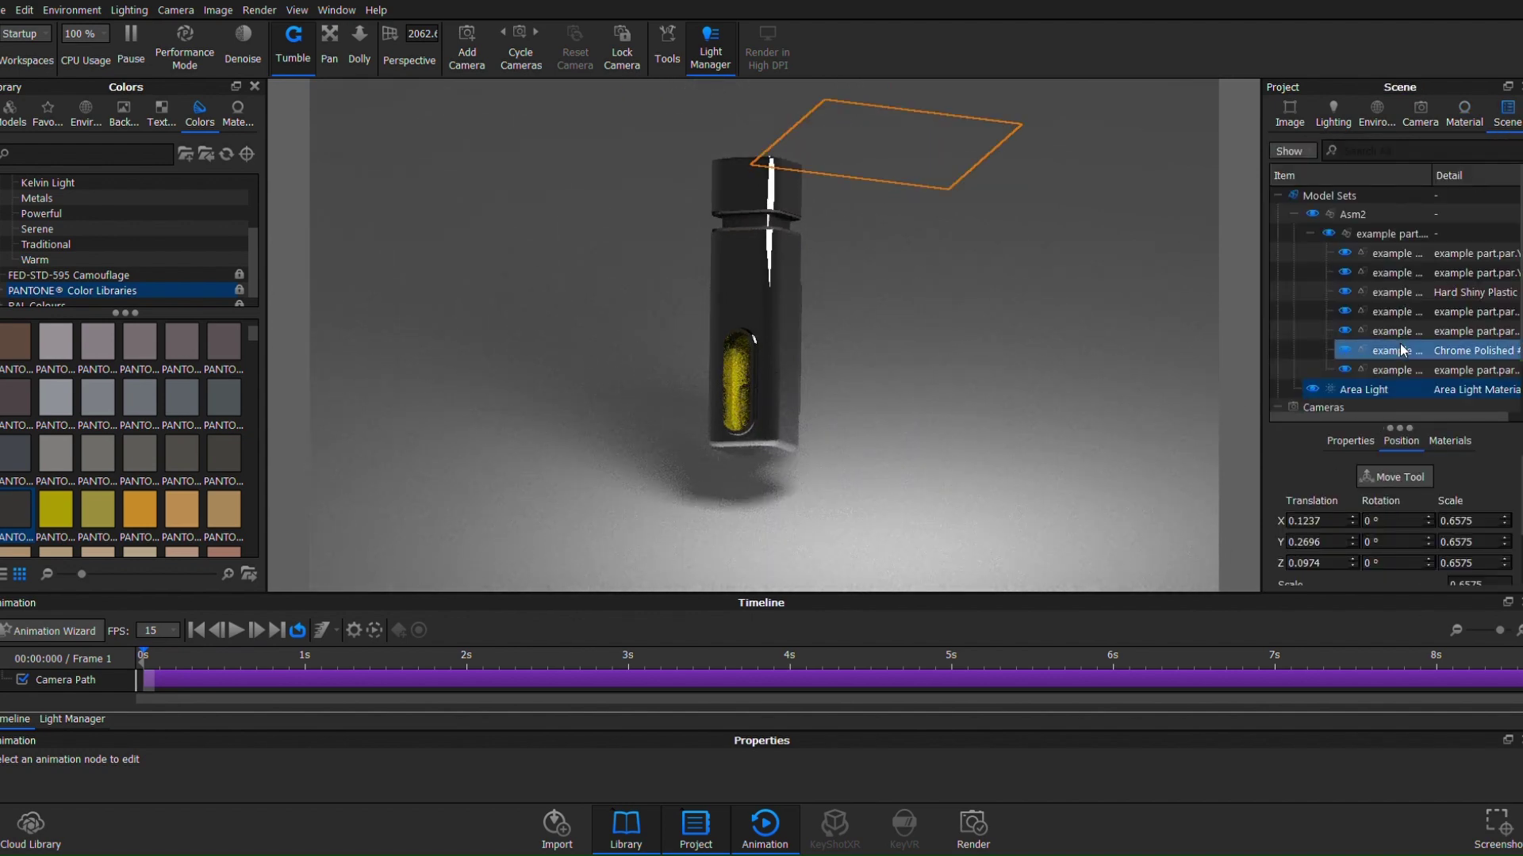
Rotate the Asm2 model into a new diagonal tilted pose.
left_click(1402, 215)
left_click(1397, 476)
left_click_drag(751, 316, 720, 212)
key("Escape")
left_click(1376, 115)
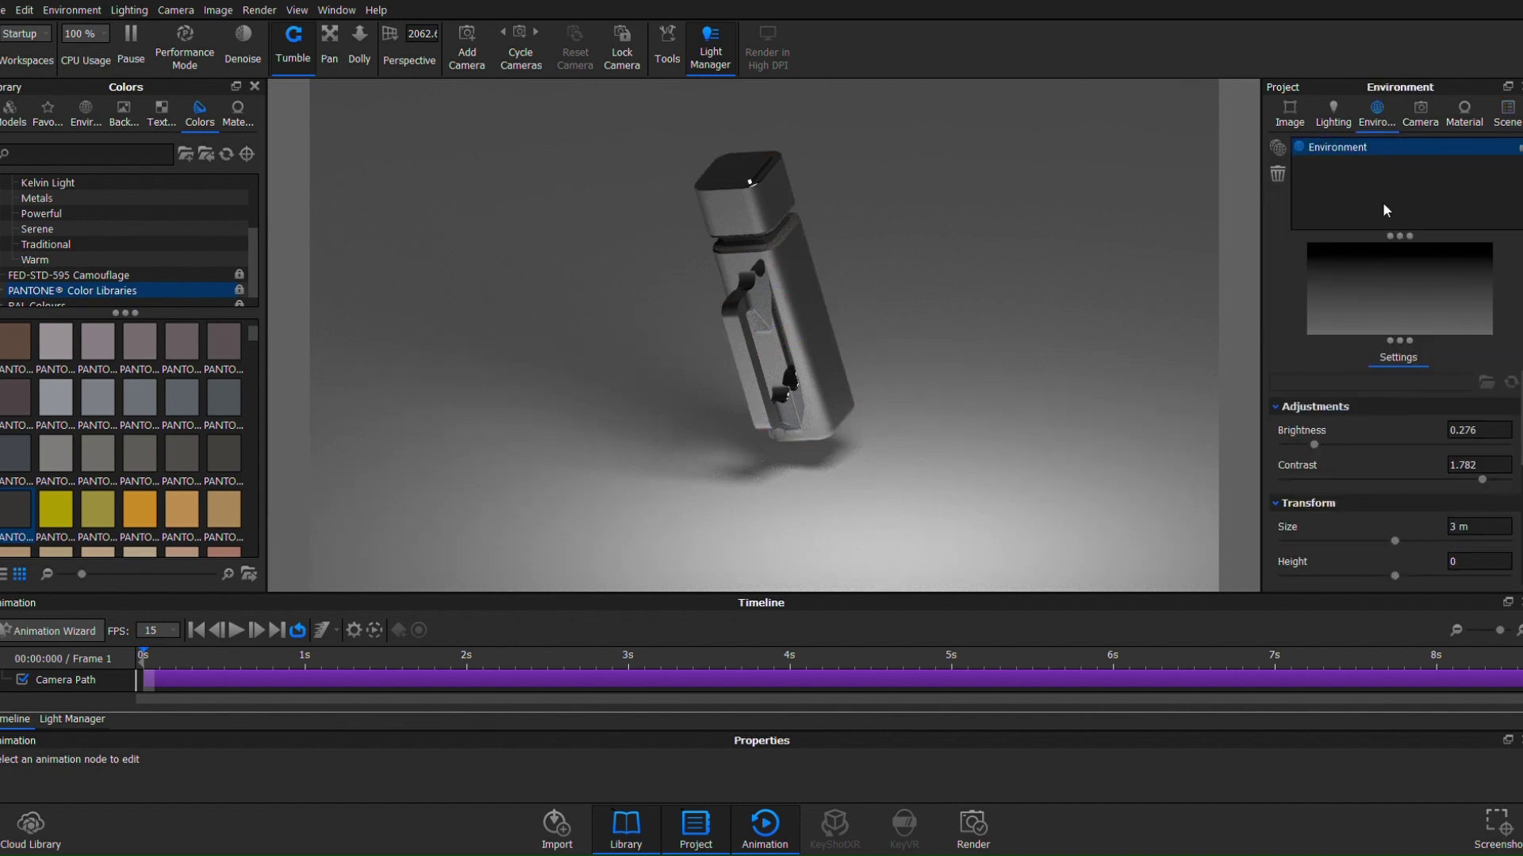
left_click(1507, 115)
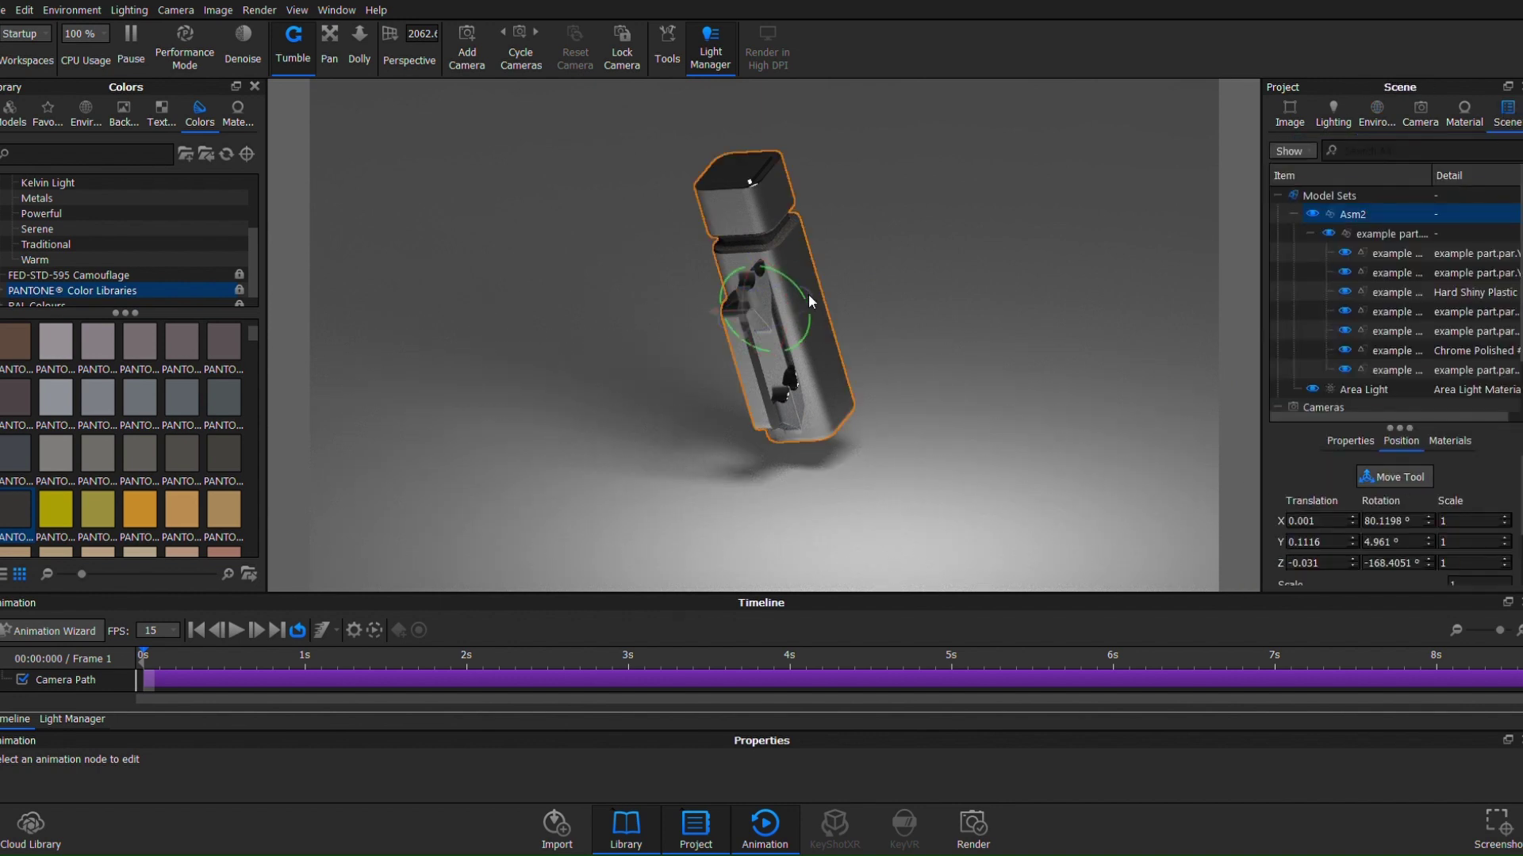
left_click_drag(811, 295, 765, 378)
Orbit for a closer angled view and fine-tune the Asm2 model's tilt.
left_click(1321, 350)
left_click(1321, 350)
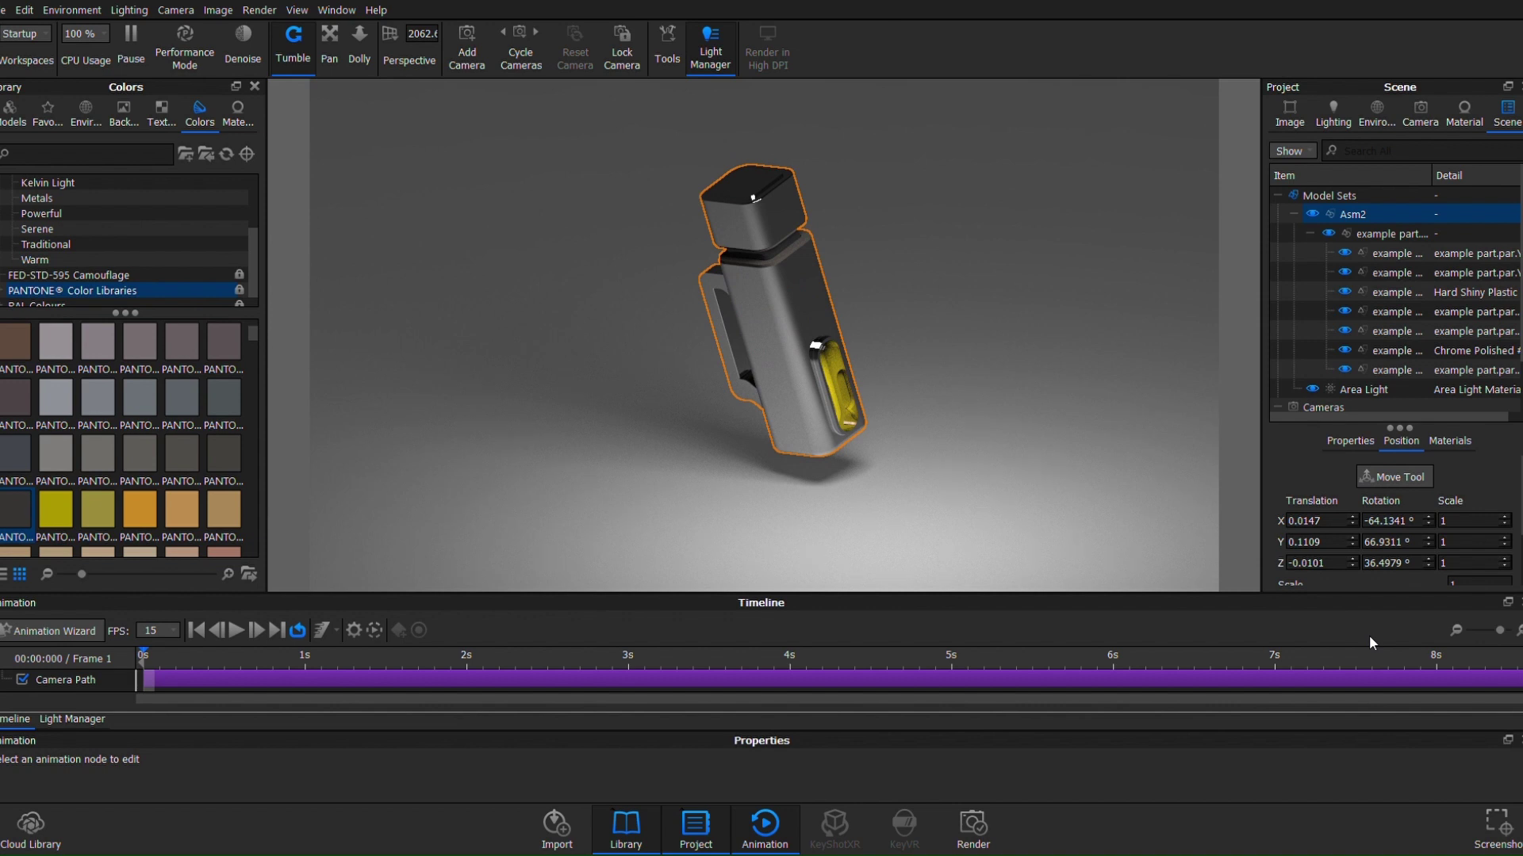
left_click_drag(1181, 333, 1210, 235)
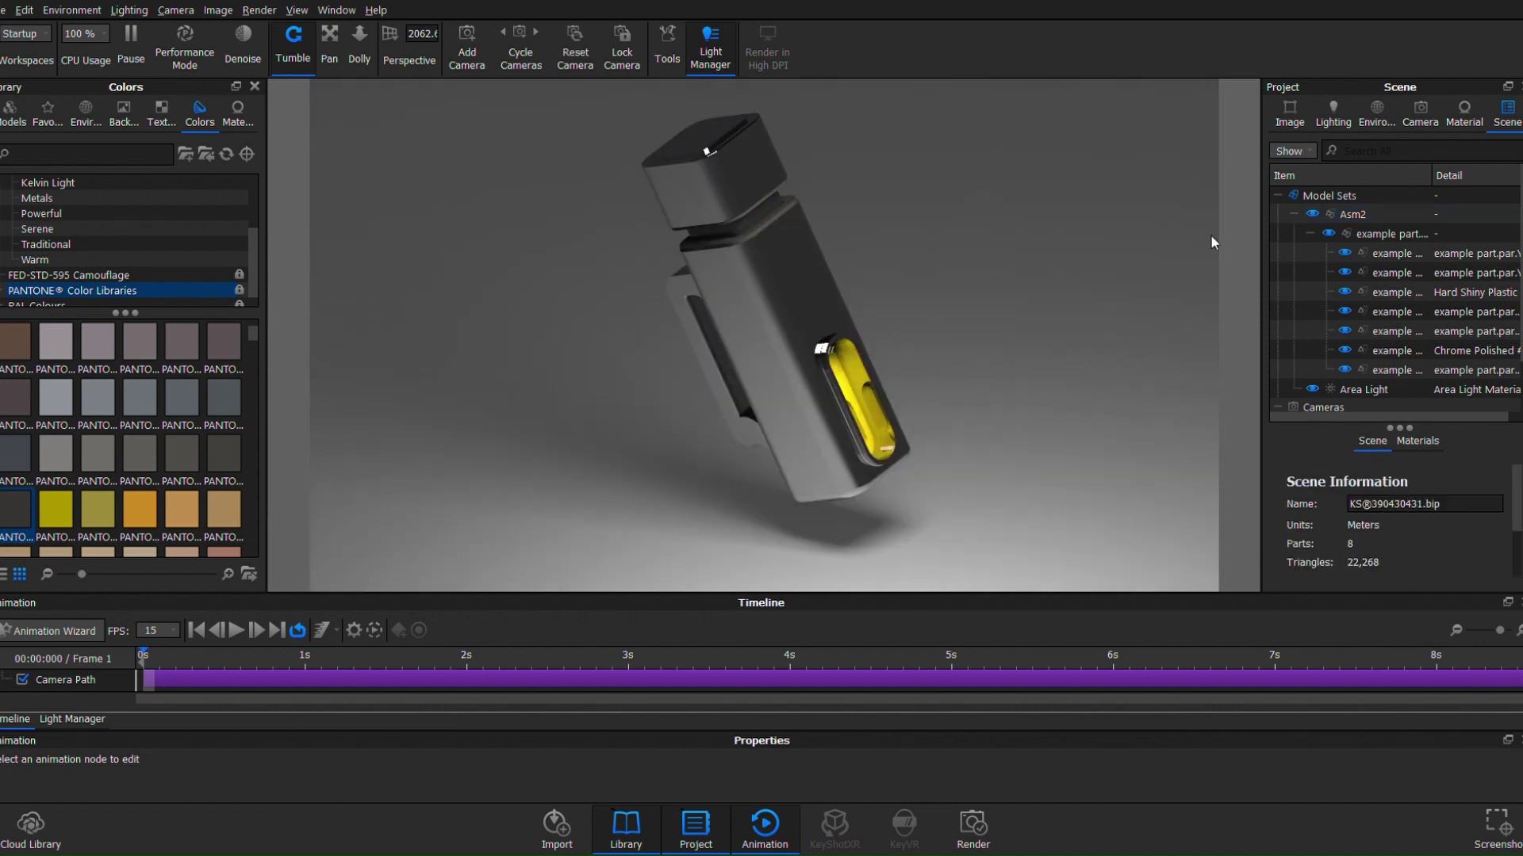
left_click(1352, 214)
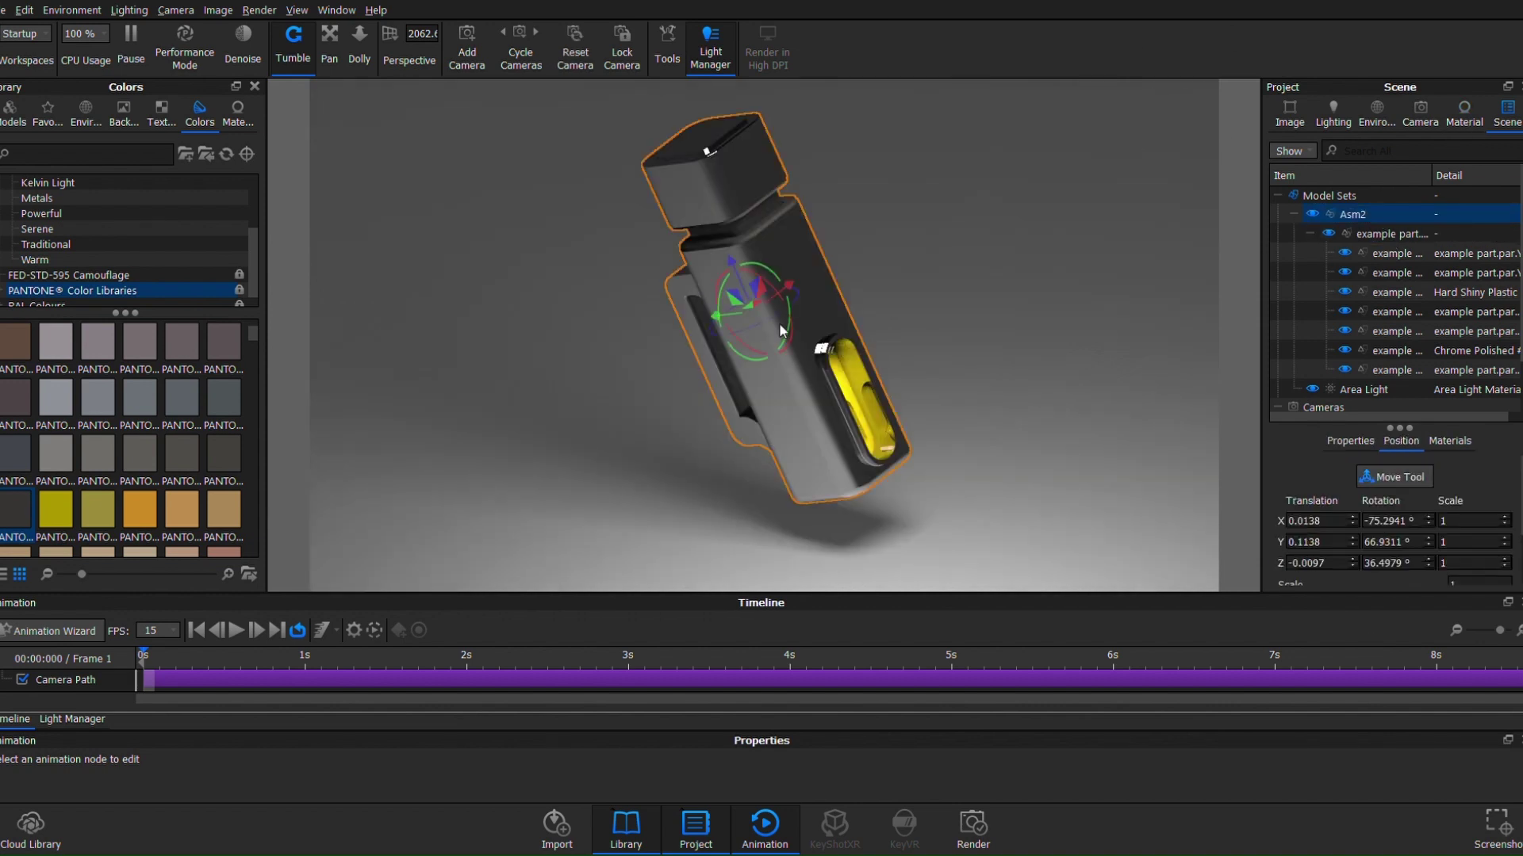
mouse_move(769, 274)
left_mouse_down()
mouse_move(766, 329)
mouse_move(759, 279)
left_mouse_up()
Reposition the area light to a new spot above the device.
left_click(1310, 233)
double_click(1347, 255)
left_click(1507, 111)
left_click(1400, 441)
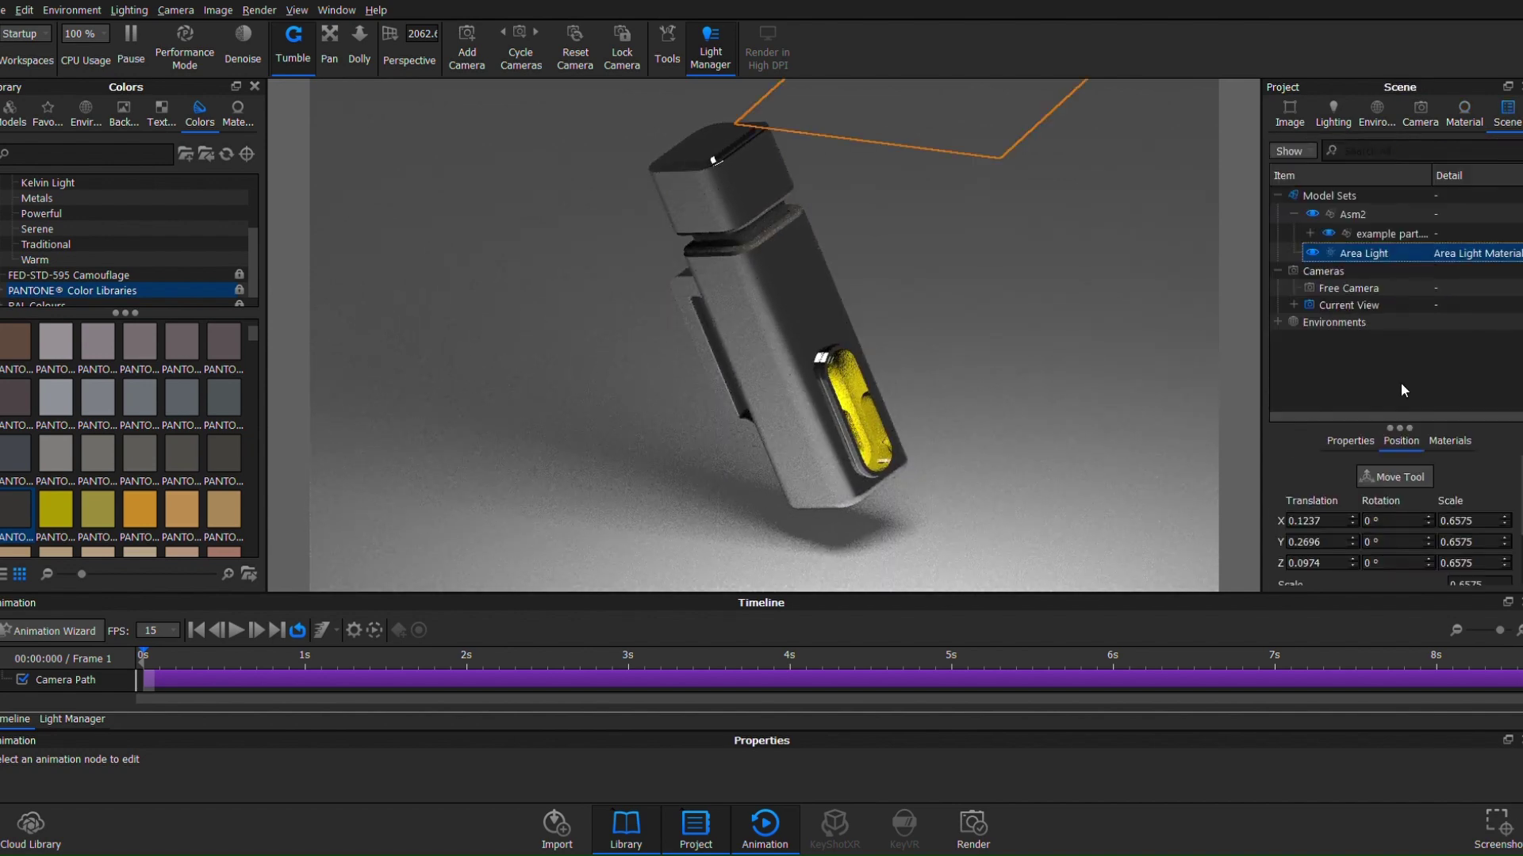
left_click_drag(945, 89, 978, 152)
Rotate the example part slightly.
scroll(692, 203, "up", 2)
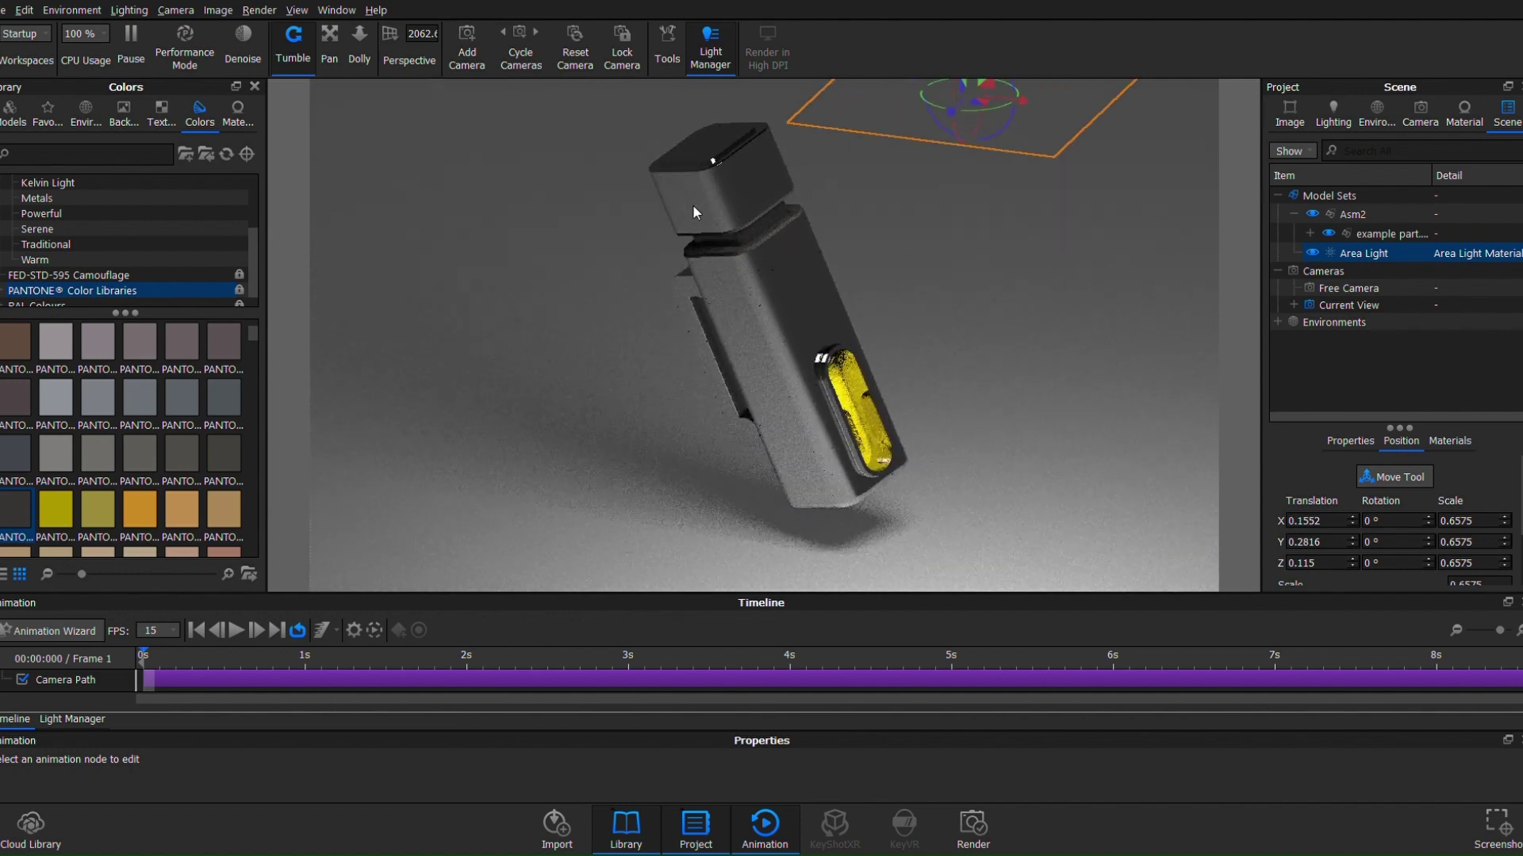
left_click(1392, 233)
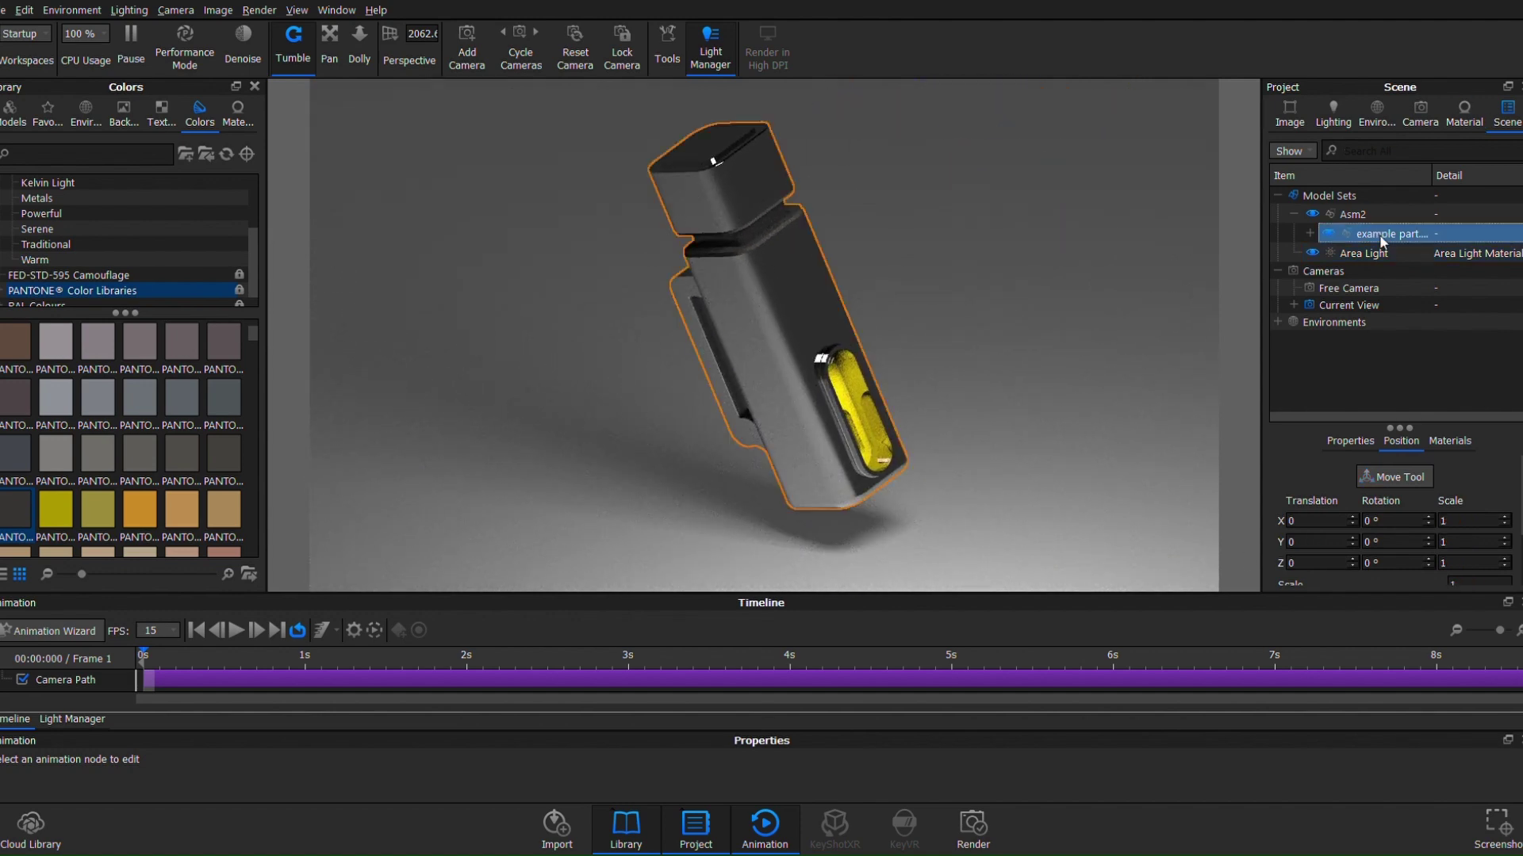
left_click(1394, 477)
left_click_drag(799, 304, 751, 277)
Add a point light beside the device and set its power to 288 lumen.
left_click(1375, 113)
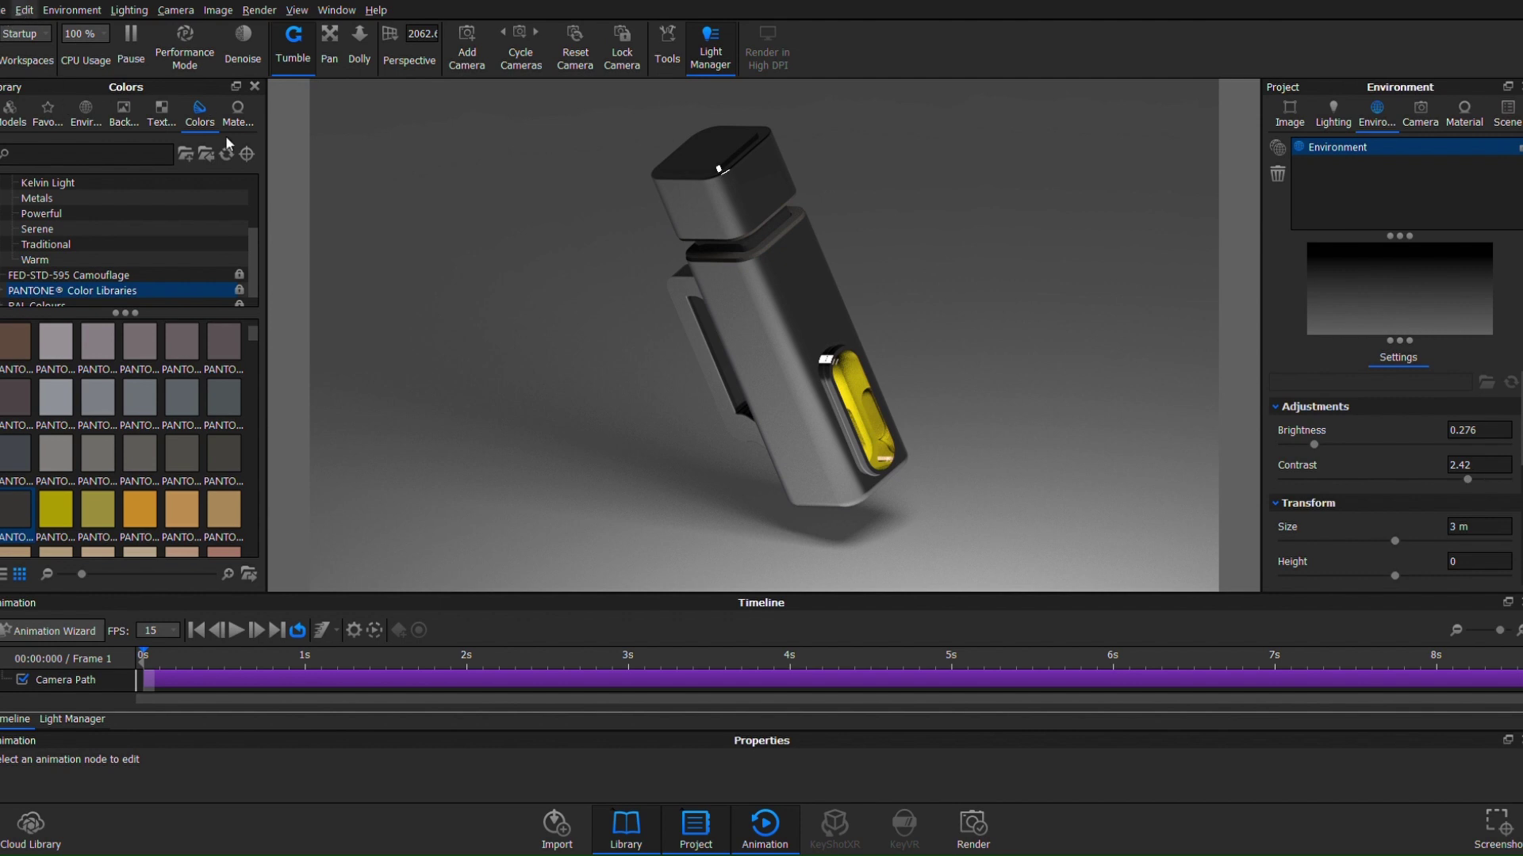
left_click_drag(793, 365, 525, 431)
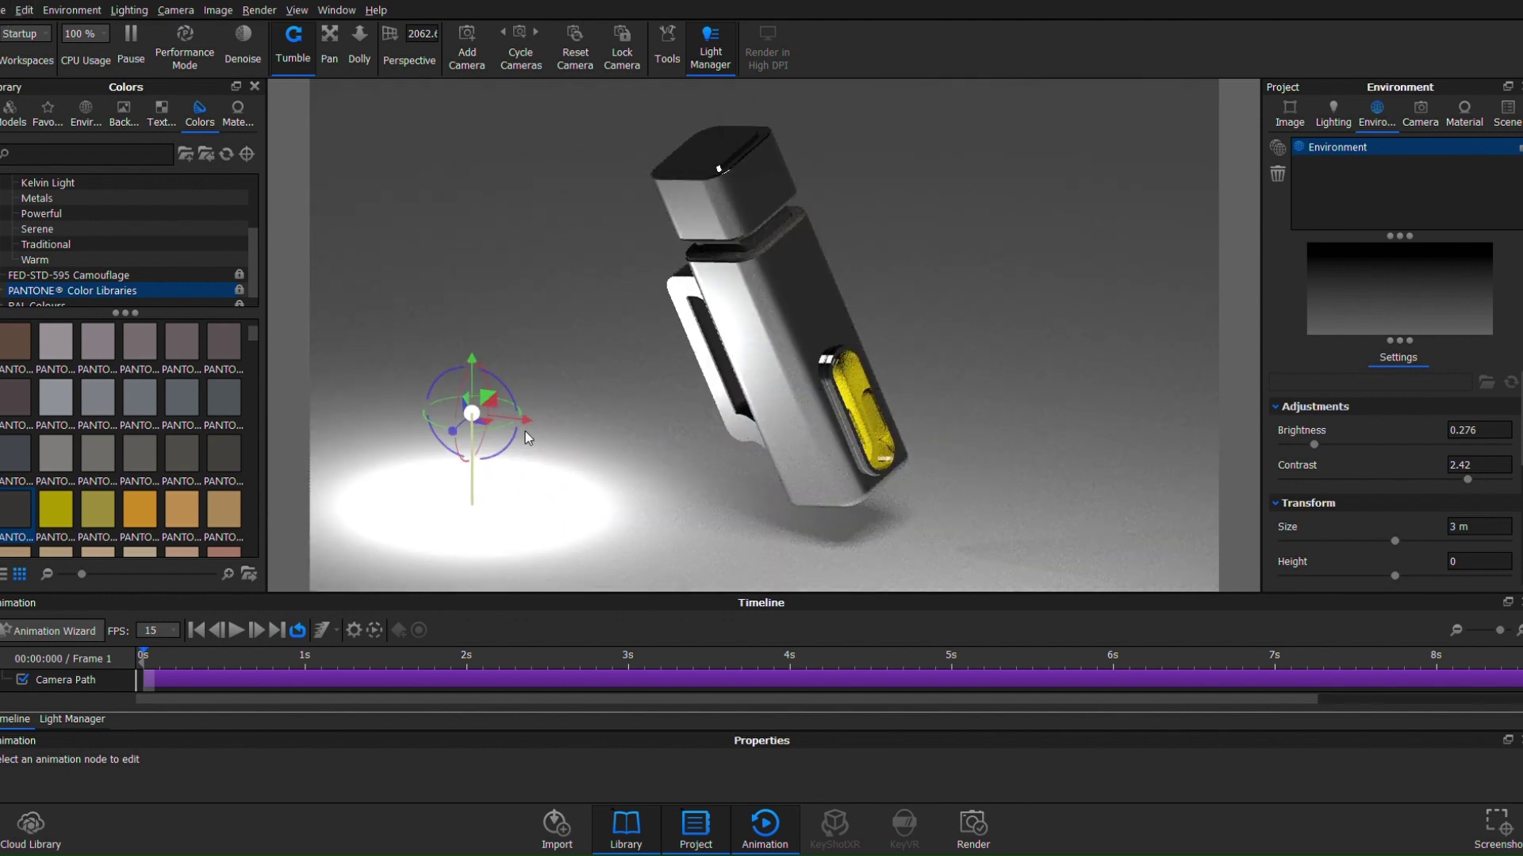
left_click_drag(468, 366, 455, 274)
left_click_drag(452, 336, 954, 177)
left_click_drag(1006, 233, 822, 251)
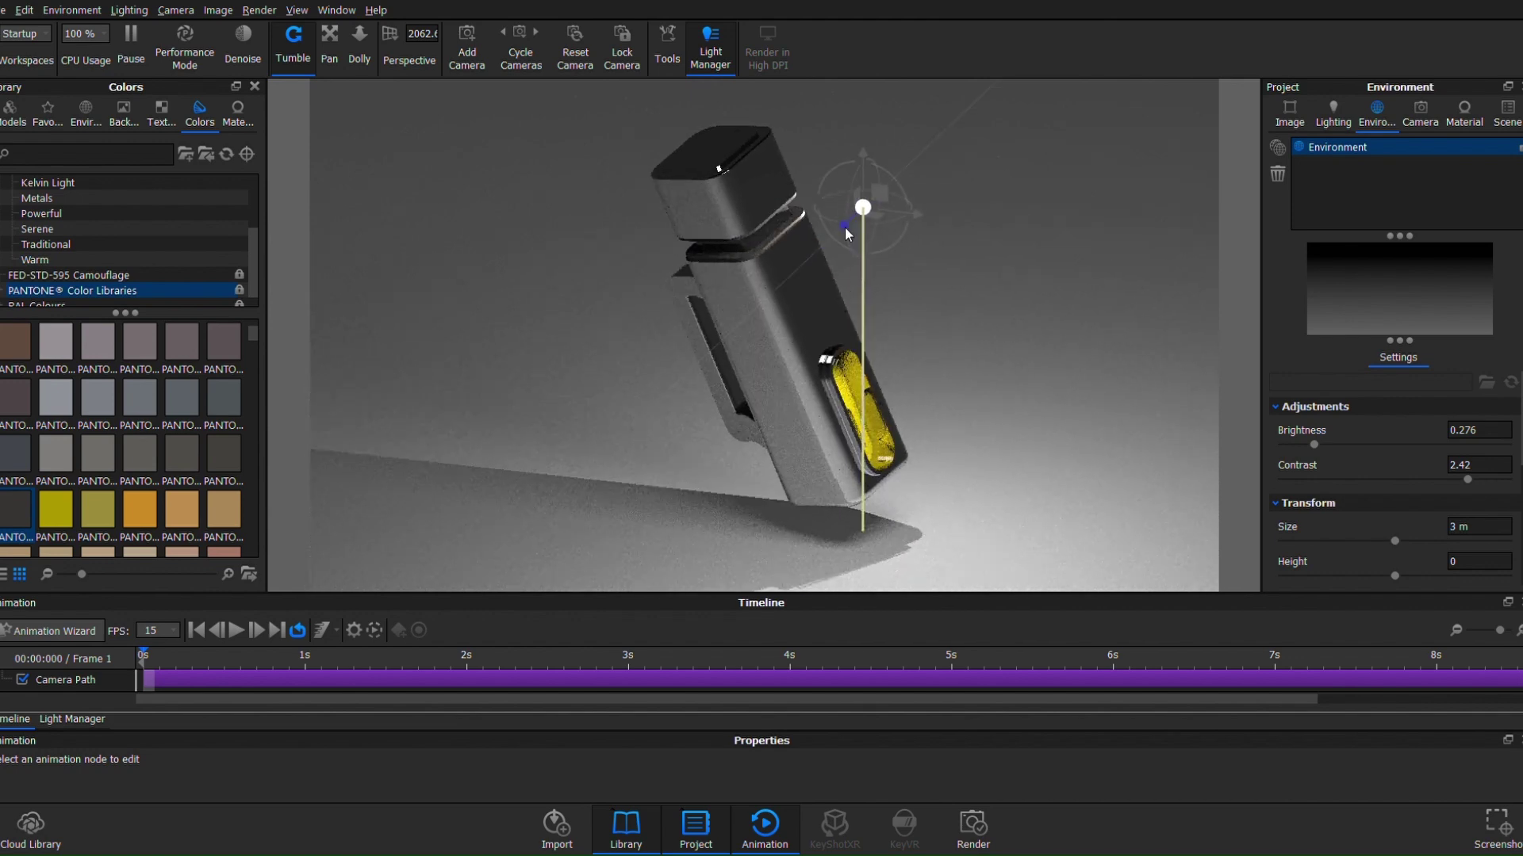
left_click_drag(844, 228, 864, 262)
left_click(1463, 111)
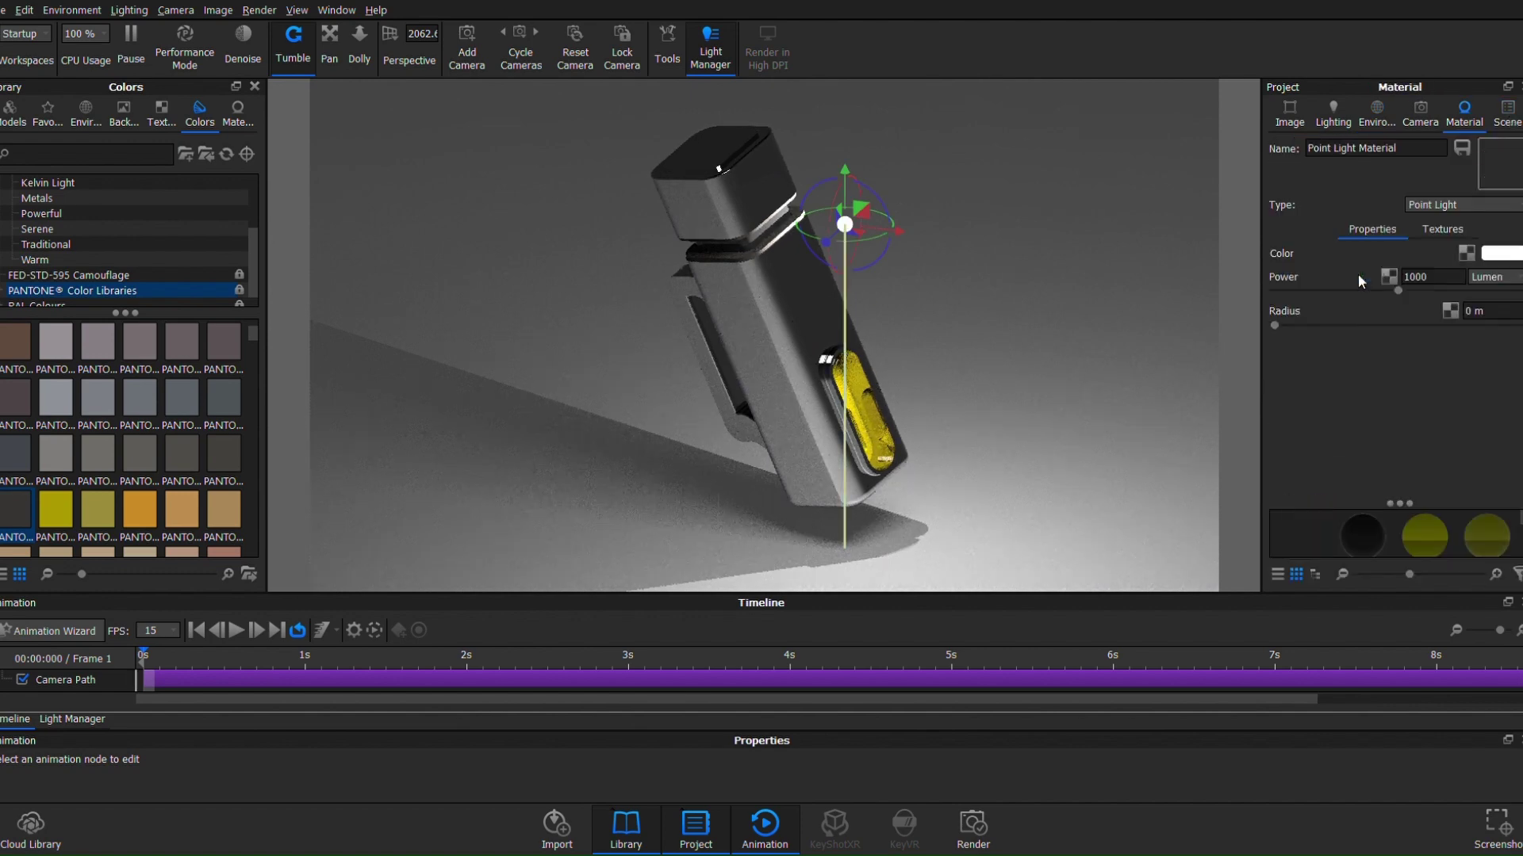
left_click(1310, 291)
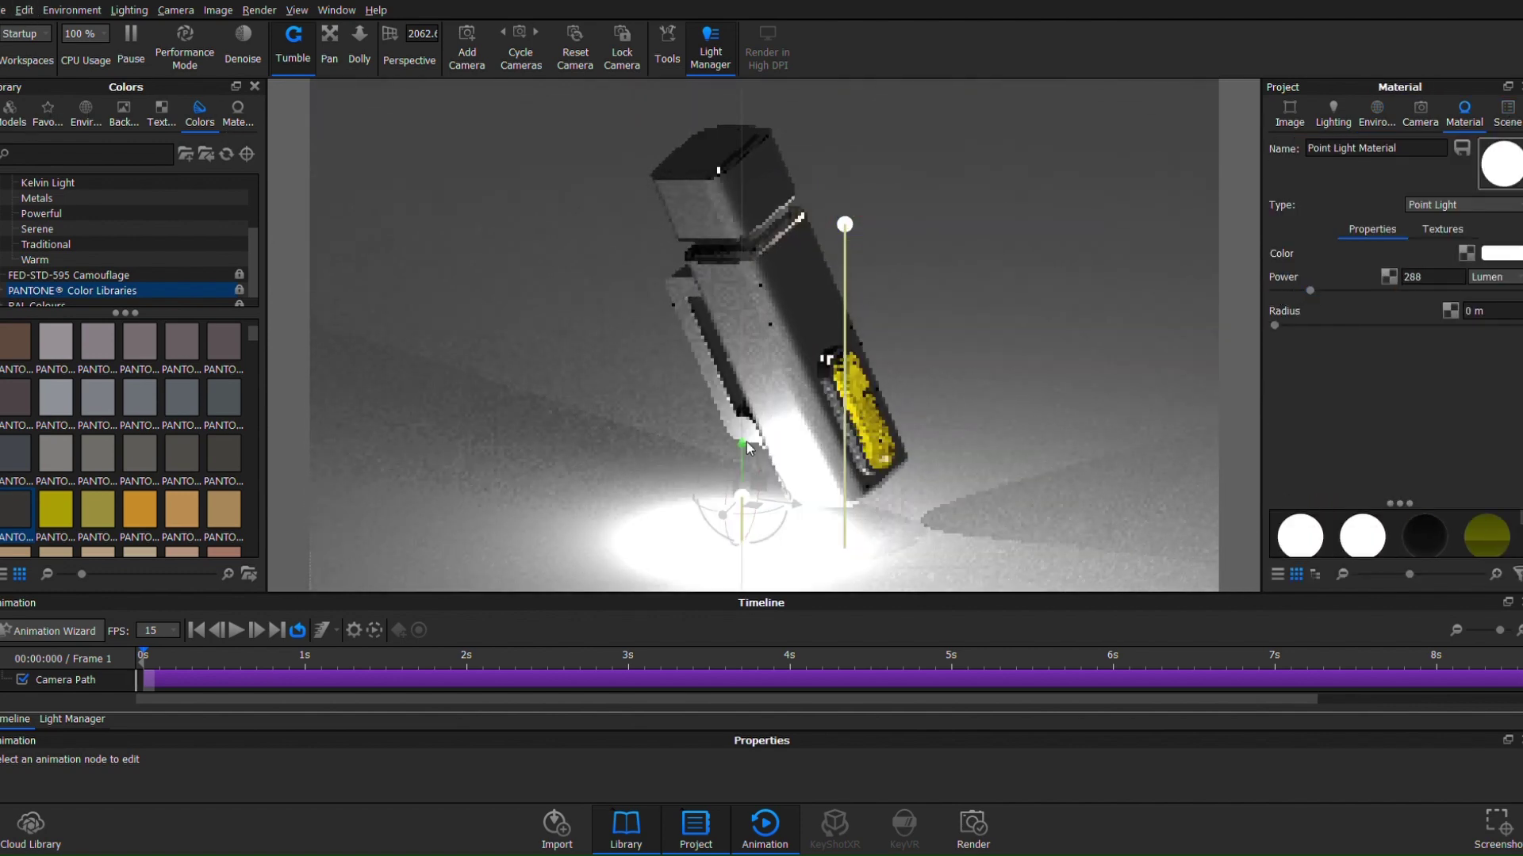
Add a warm 516-lumen point light left of the device, then switch both point lights off.
left_click_drag(745, 441, 655, 407)
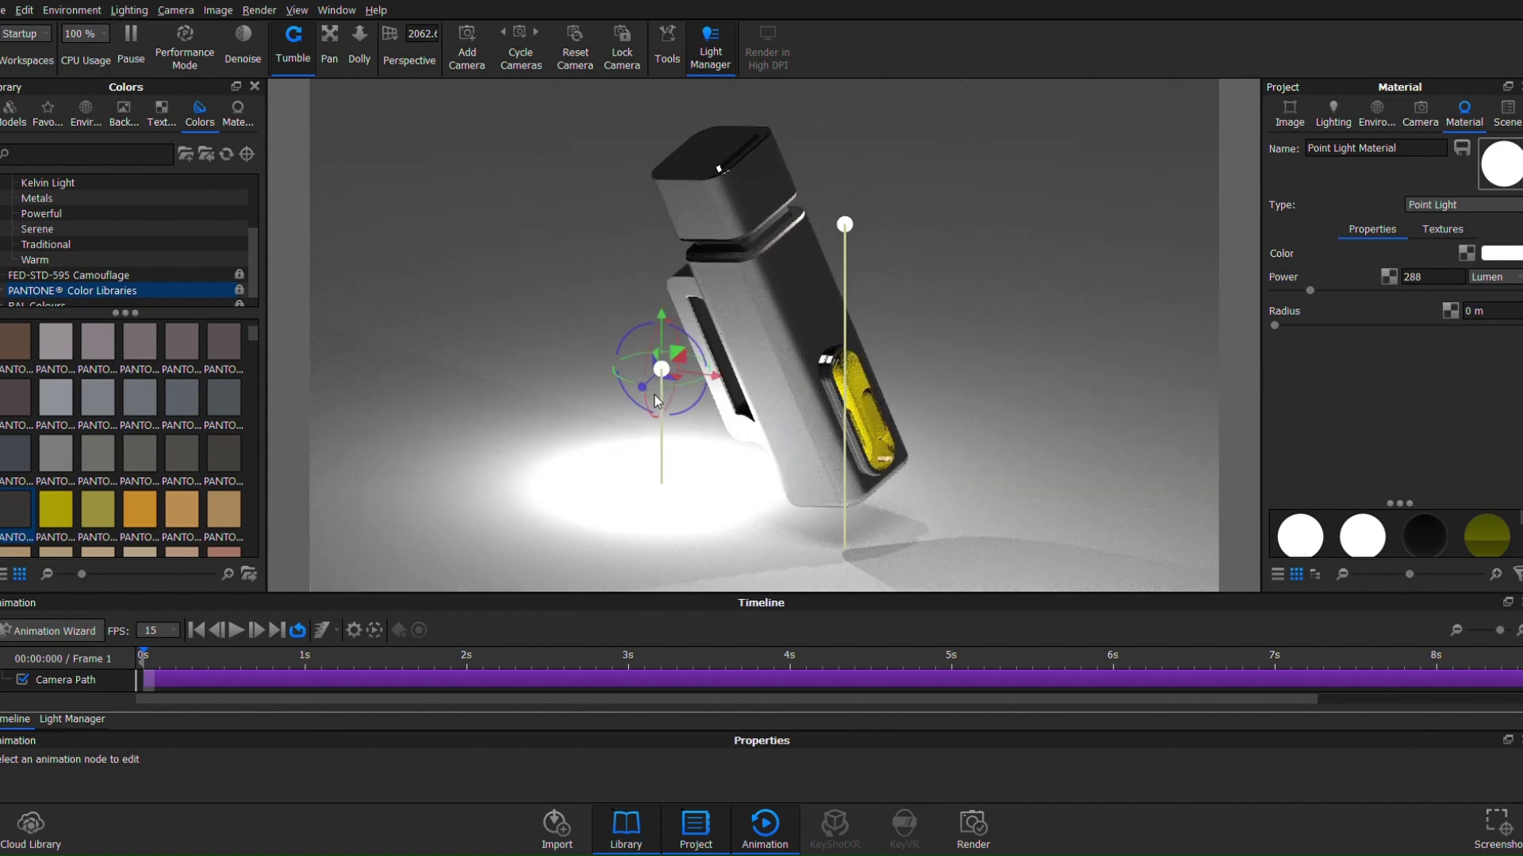
left_click_drag(664, 350, 687, 73)
key("ctrl+z")
left_click_drag(720, 337, 349, 498)
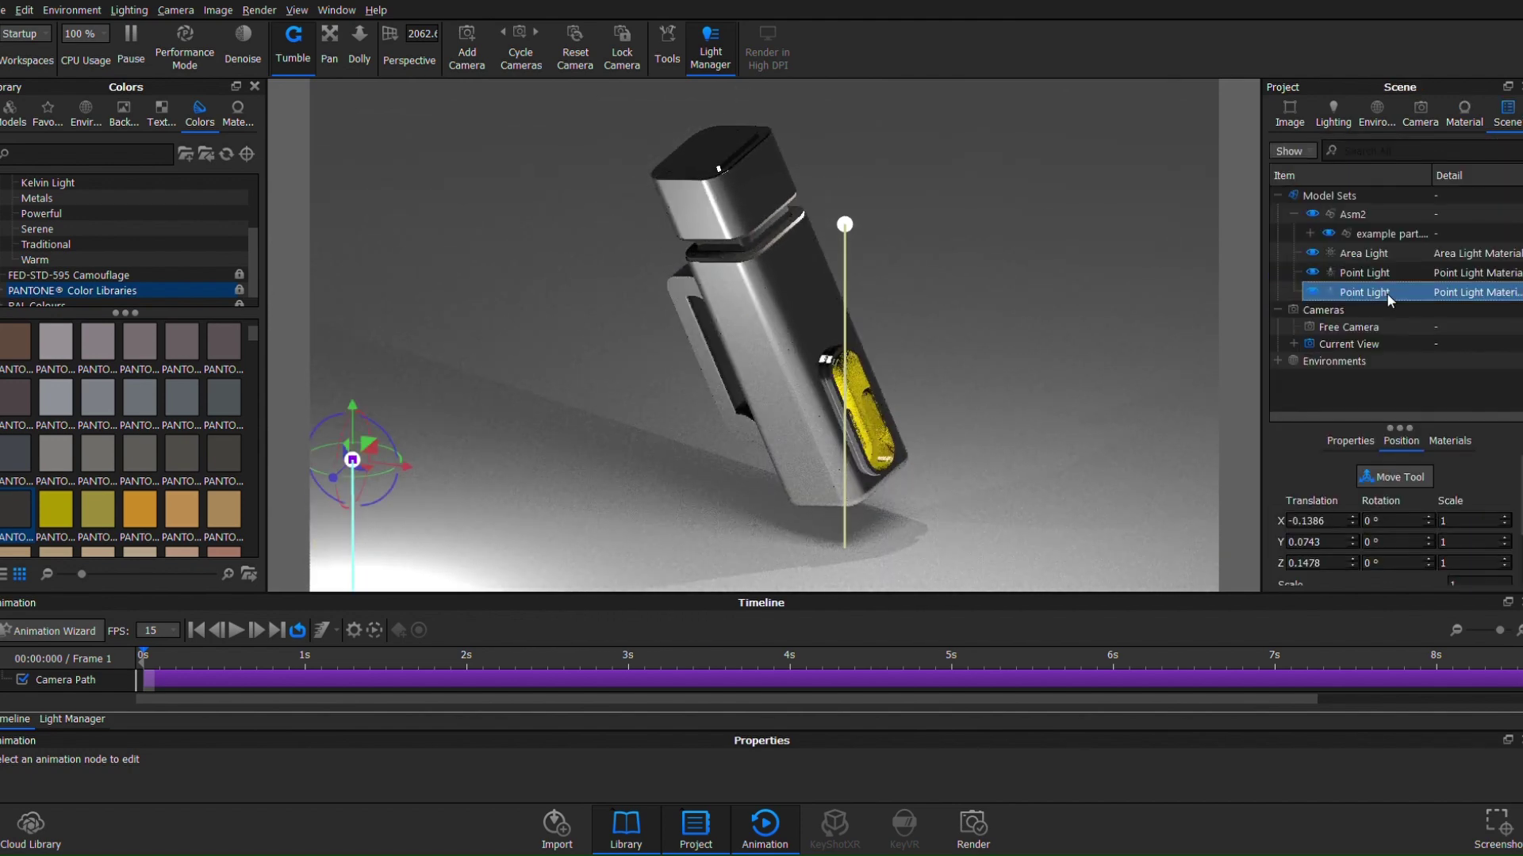
left_click(1464, 111)
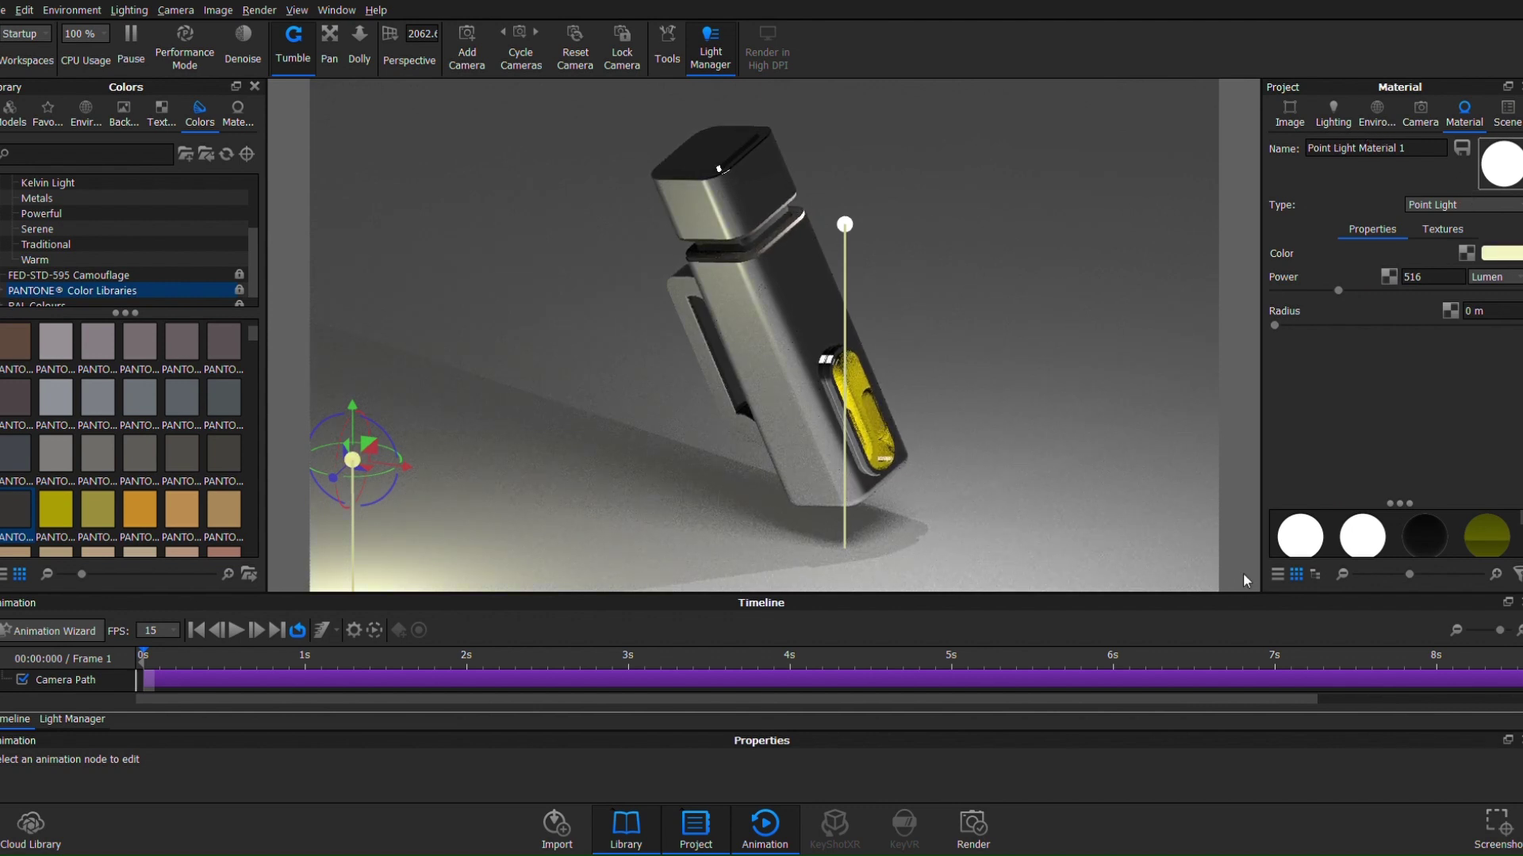
left_click(1506, 111)
left_click(1311, 273)
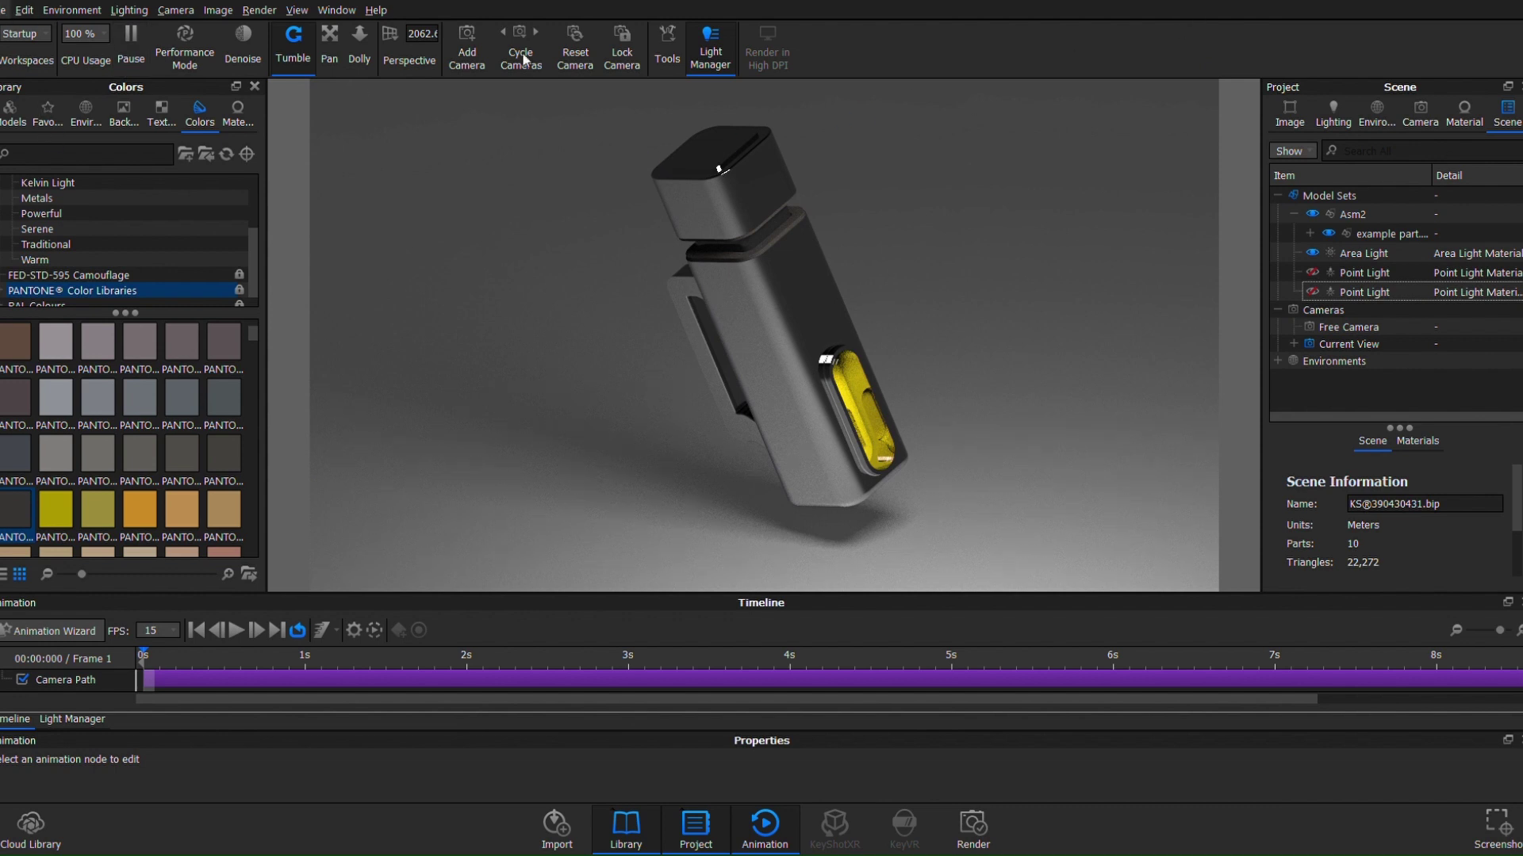
Enable depth of field focused on the device at about 22.48 m, F-stop 4.63, and save a render JPG.
left_click_drag(1348, 332, 1355, 339)
scroll(1307, 443, "down", 4)
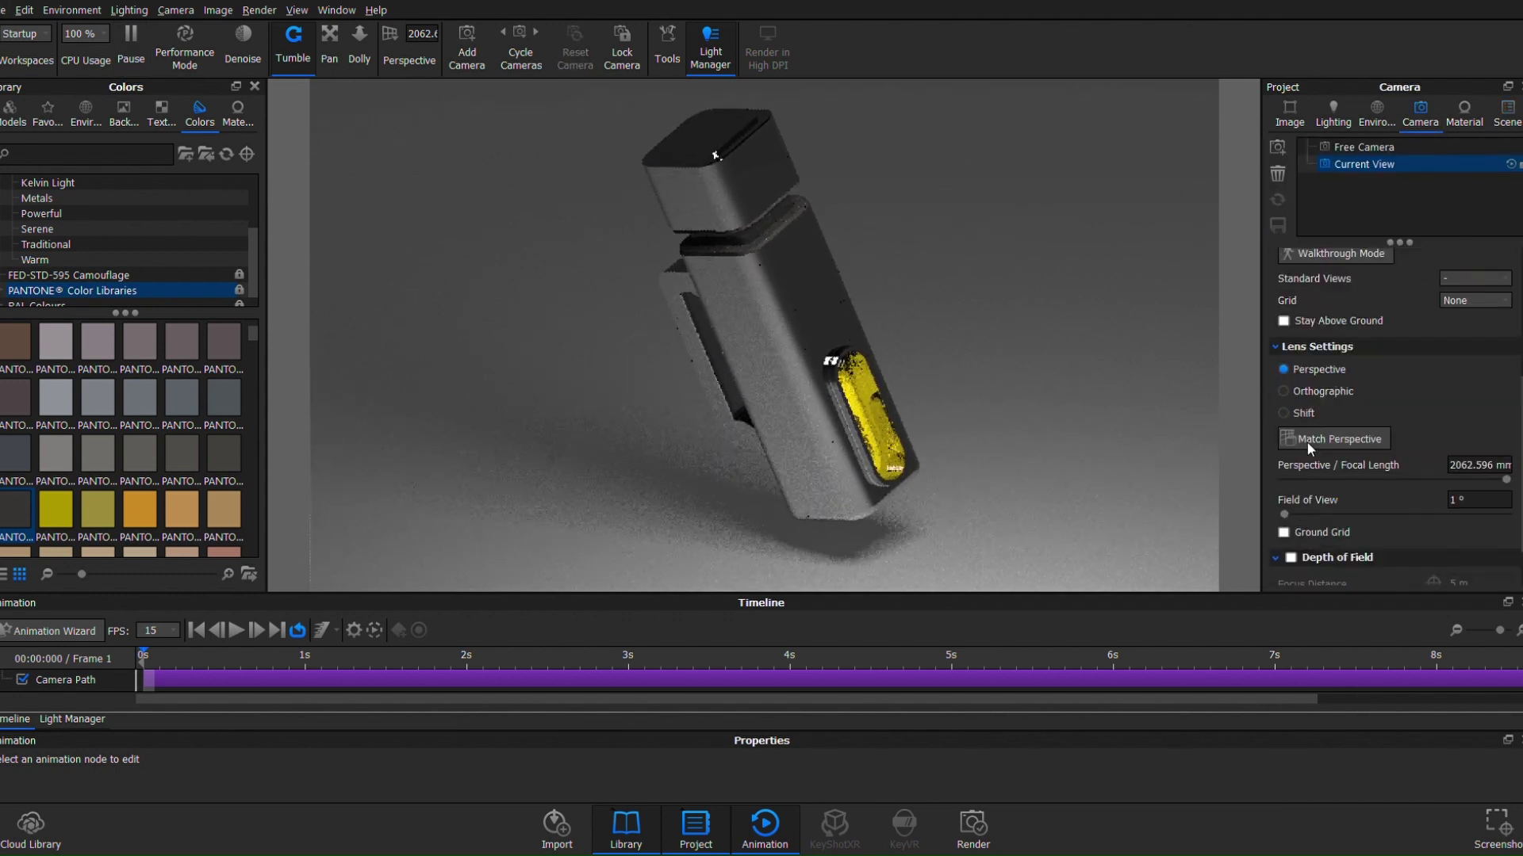
left_click(1293, 495)
left_click(1433, 520)
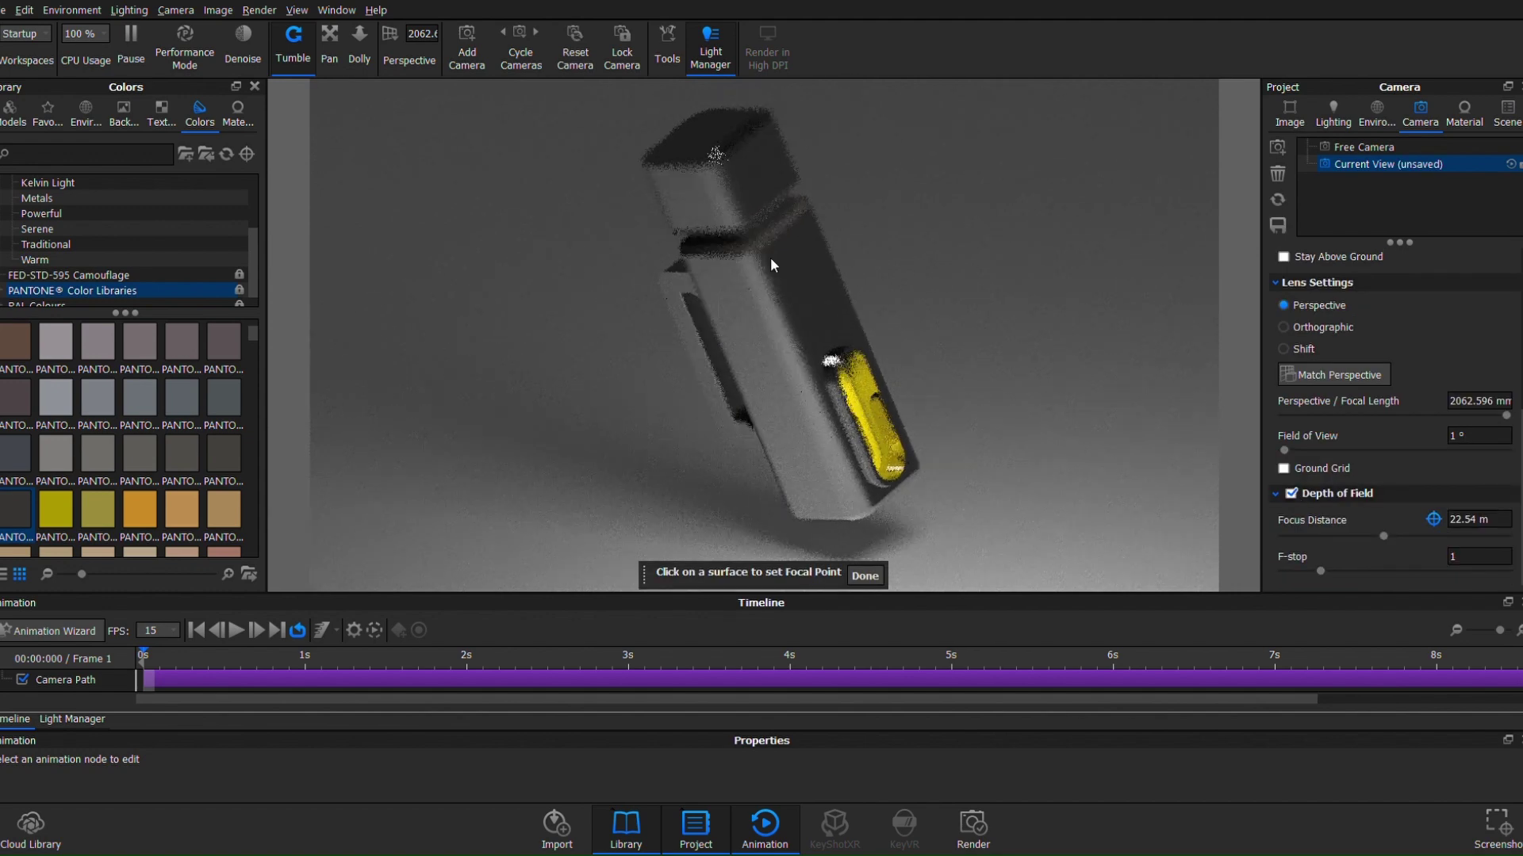
left_click_drag(1320, 571, 1460, 573)
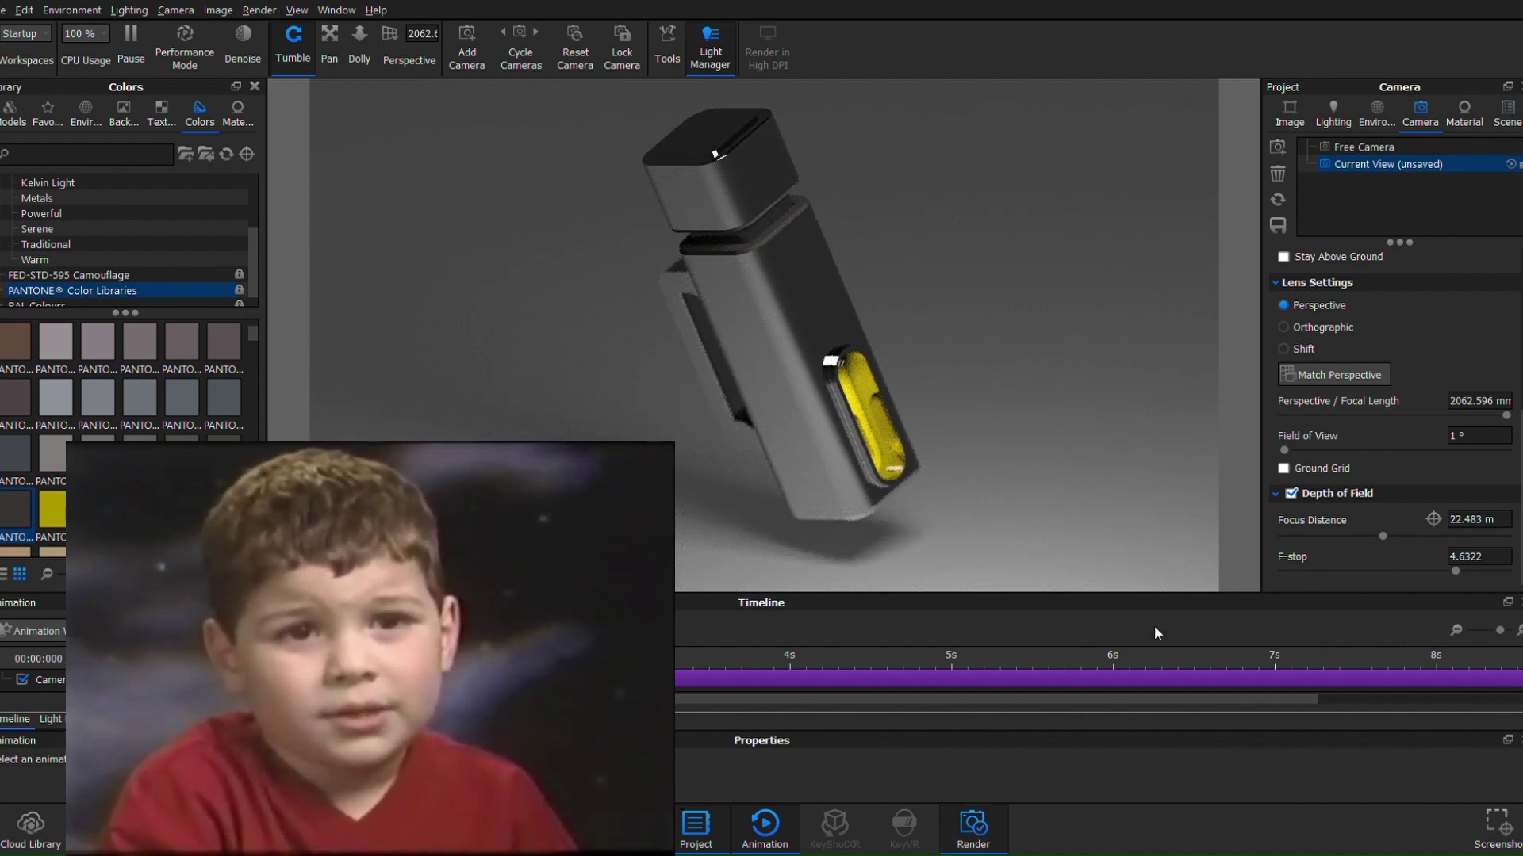
key("p")
Switch the 288-lumen point light back on, slide it right, and raise its radius to 0.0217 m.
left_click(1507, 111)
left_click(1310, 274)
left_click(1310, 274)
left_click(1310, 274)
left_click(1395, 476)
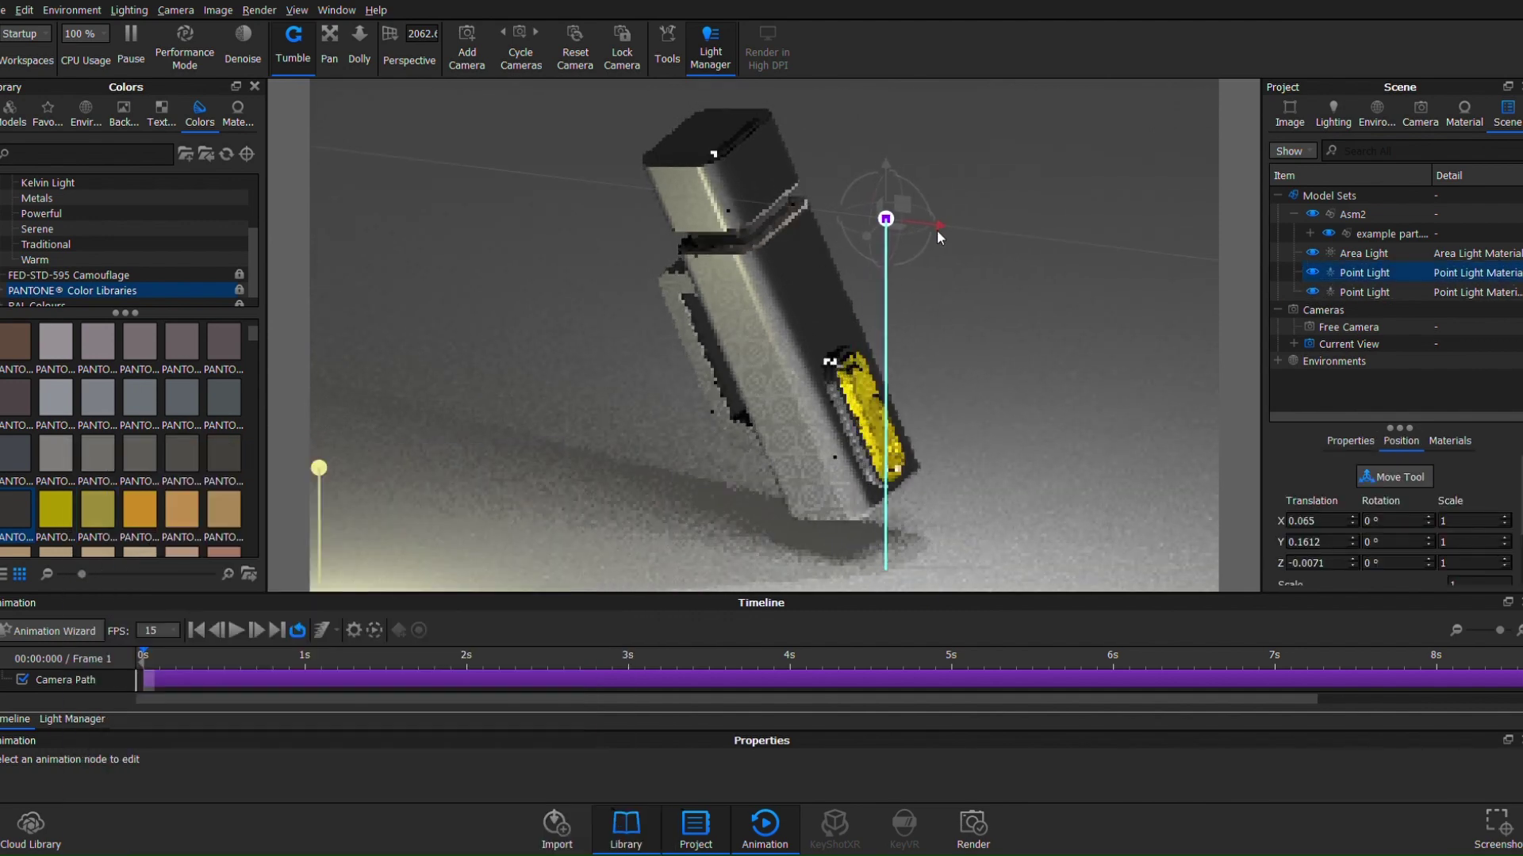
left_click_drag(911, 203, 921, 206)
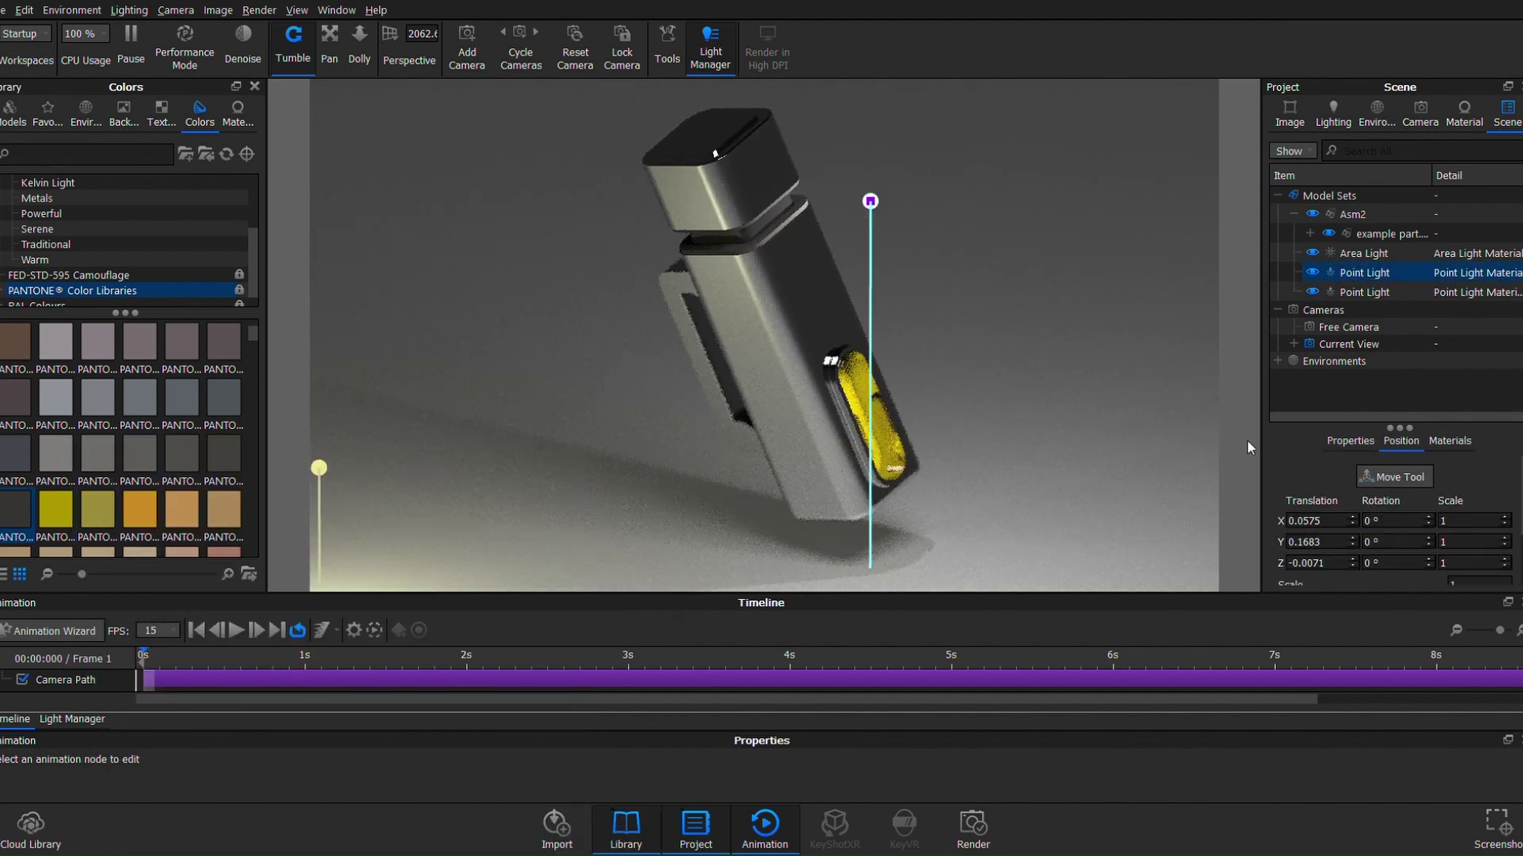
left_click(1463, 111)
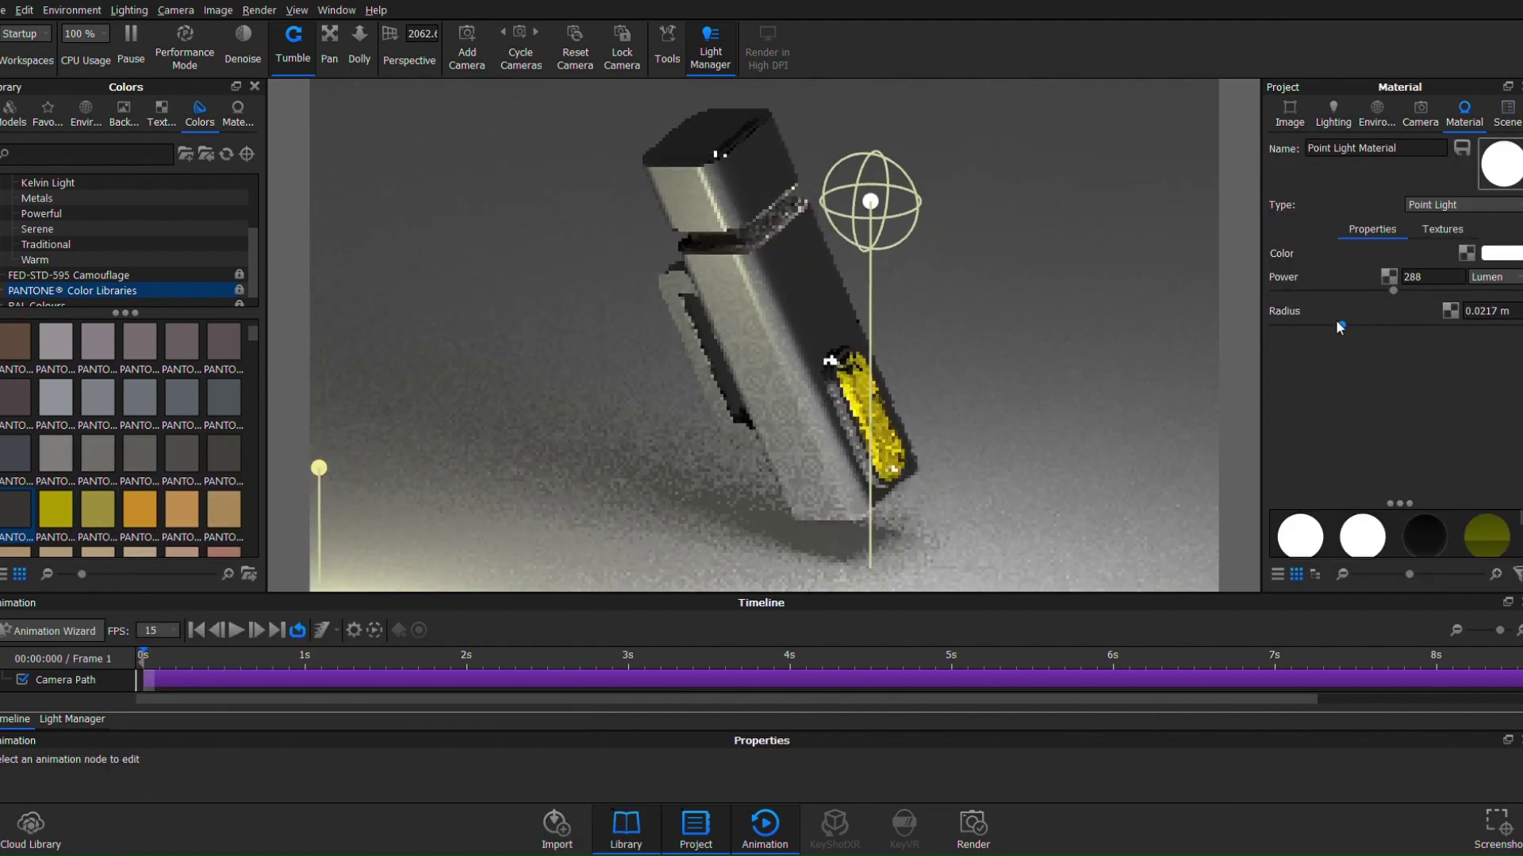